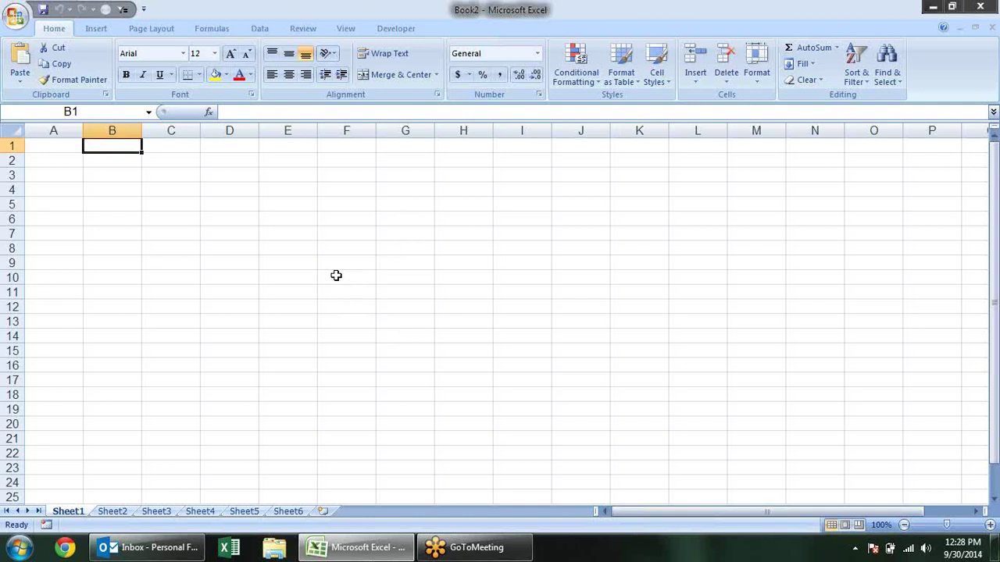
- Look at the shortcut menus for cell C3 and the Sheet1 tab without choosing anything
left_click(208, 214)
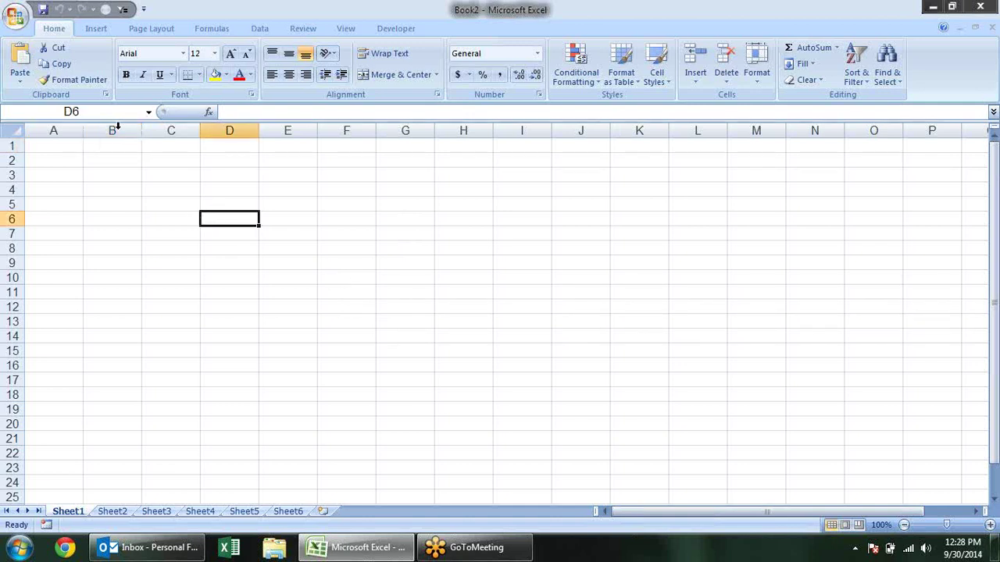
right_click(154, 173)
key("Escape")
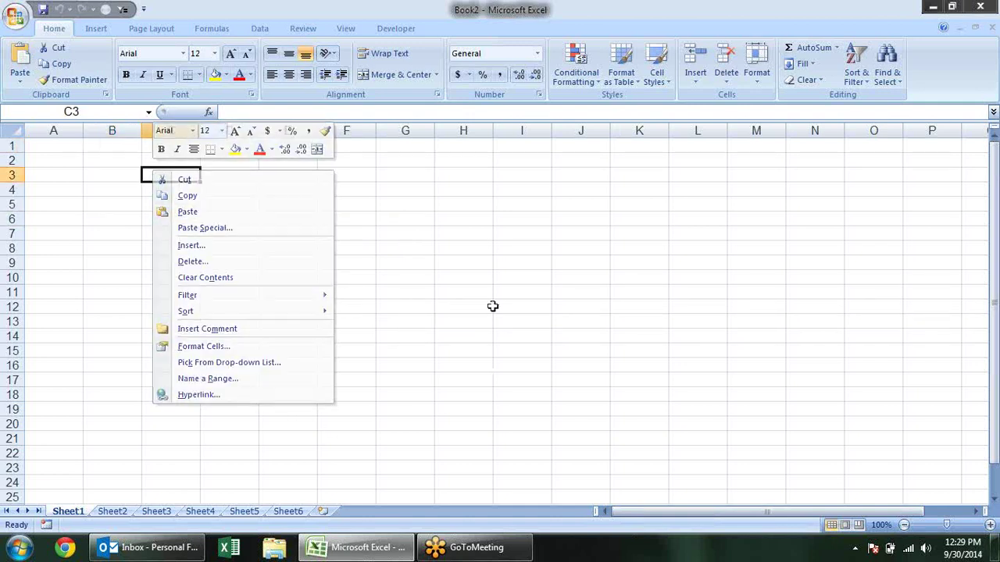
right_click(68, 515)
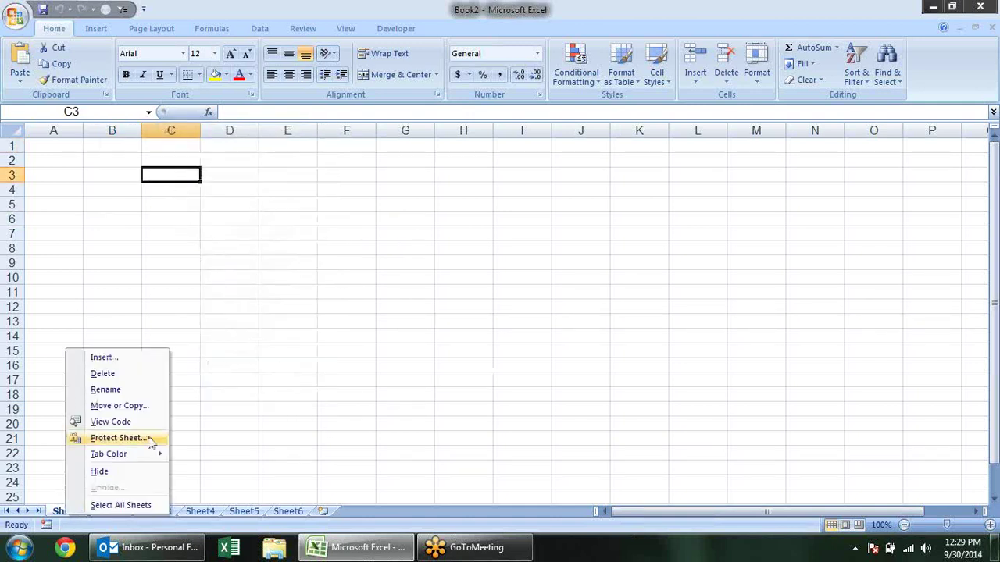
key("Escape")
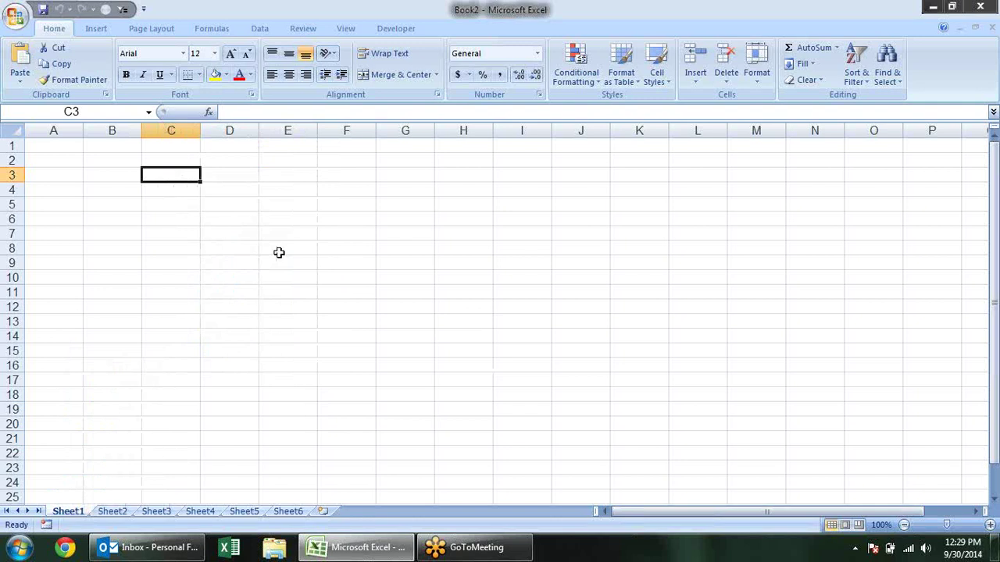
- Select cells around C3 to E5, then restore, nudge and re-maximize the workbook window
left_click(278, 252)
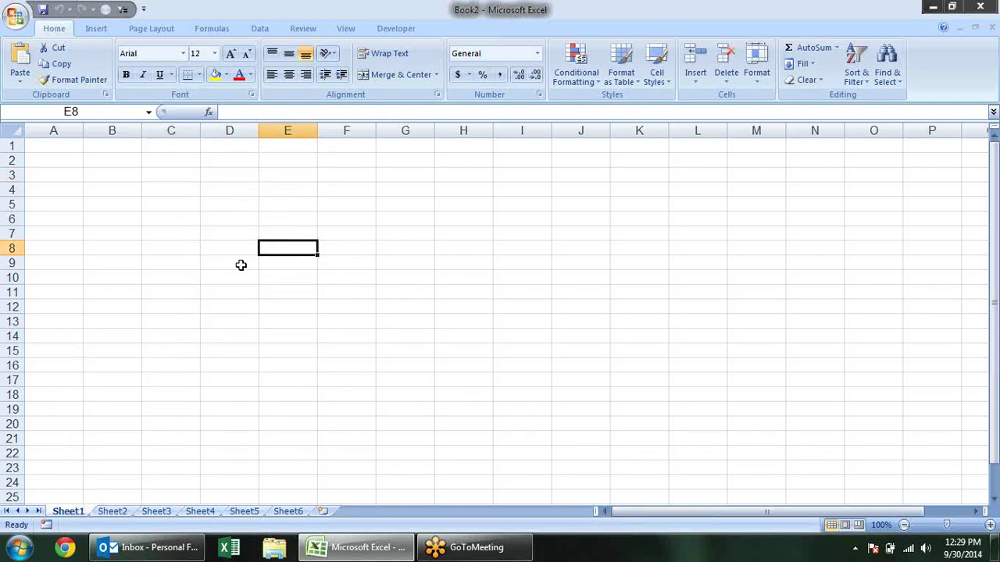
left_click(156, 207)
left_click(158, 177)
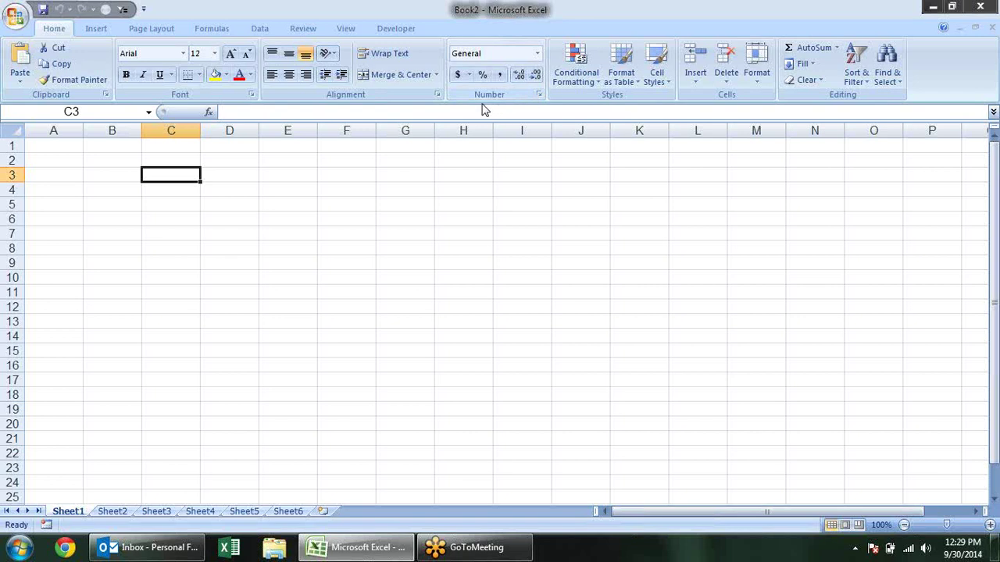
left_click(249, 178)
left_click(125, 186)
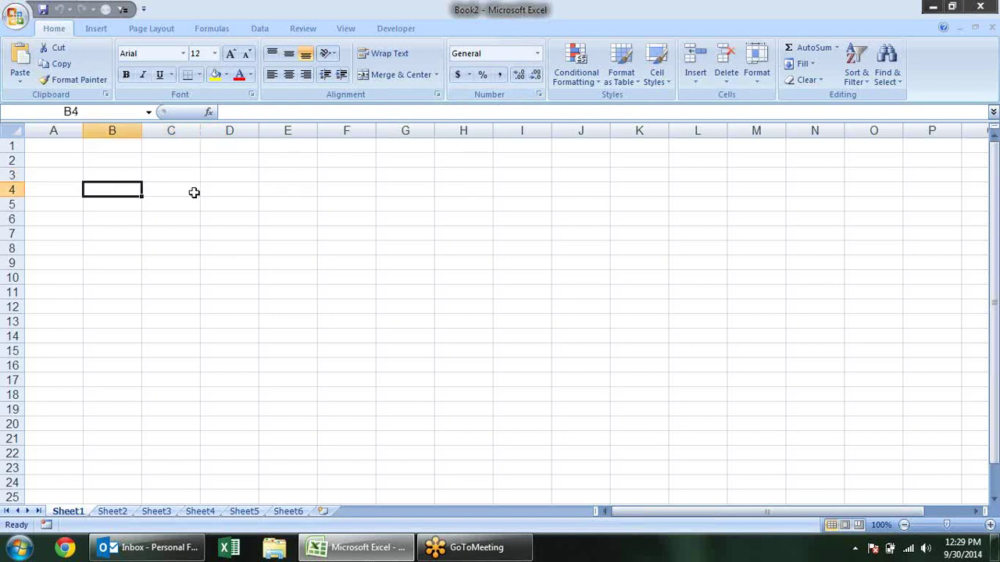
left_click(308, 200)
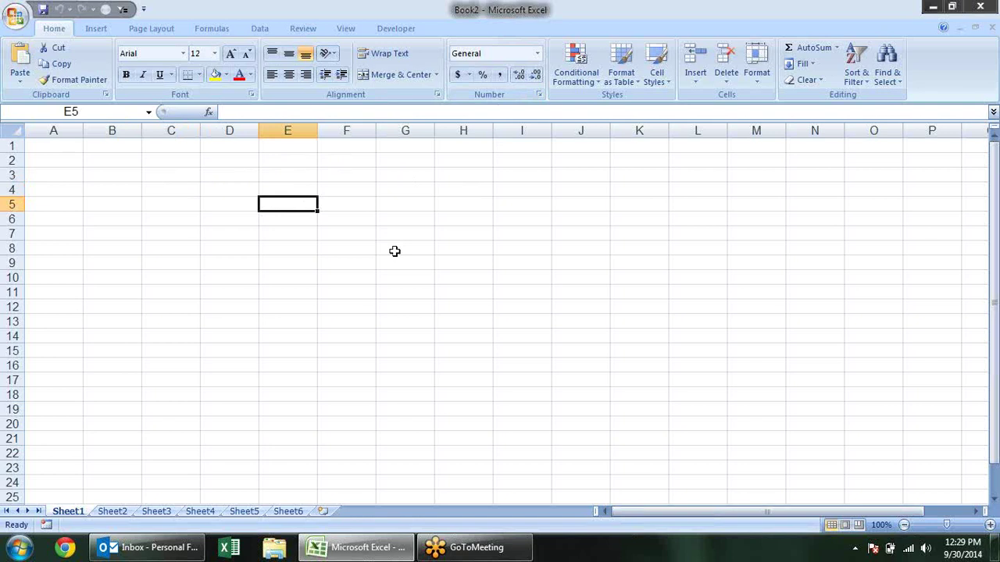
left_click(974, 28)
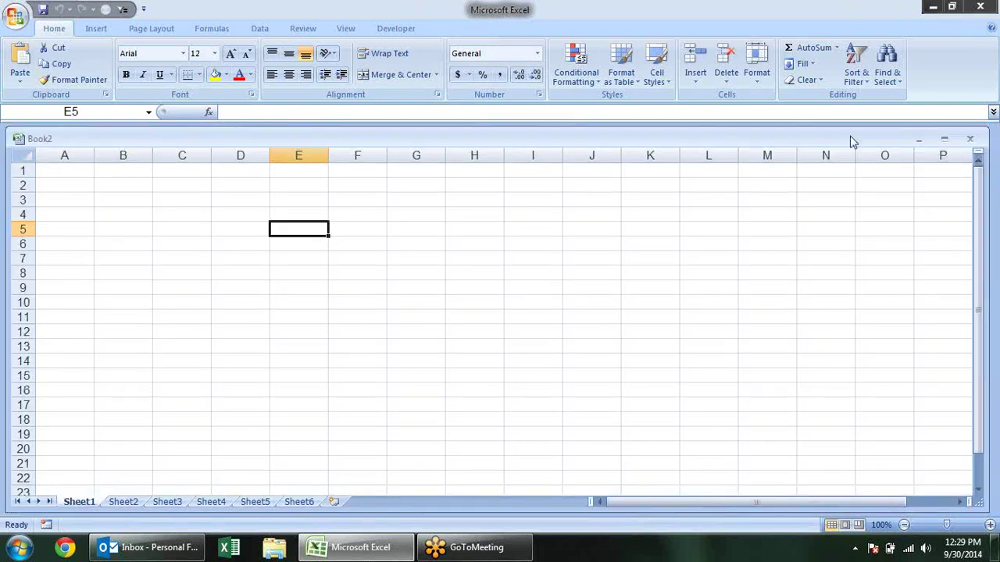
left_click_drag(852, 141, 852, 145)
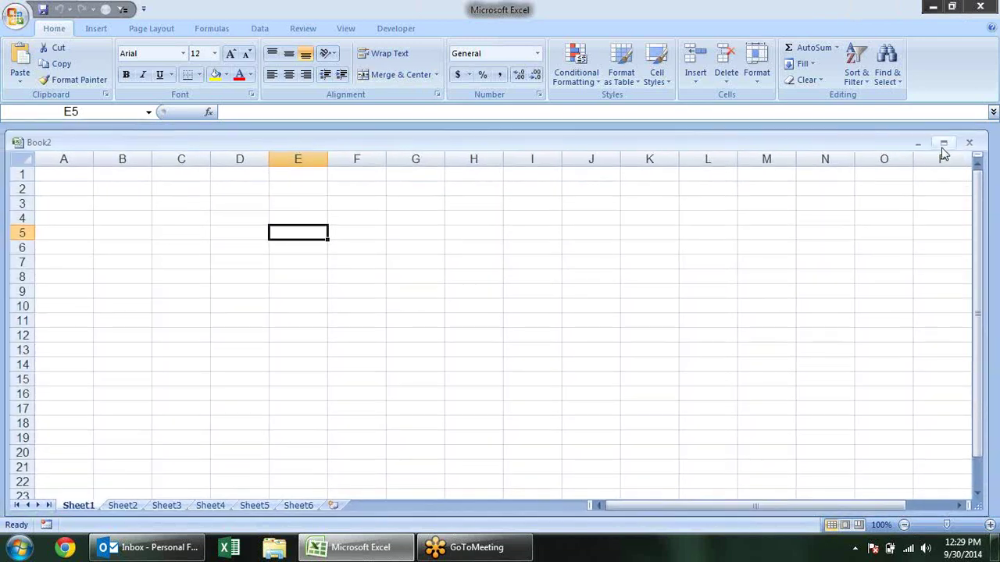
left_click(943, 143)
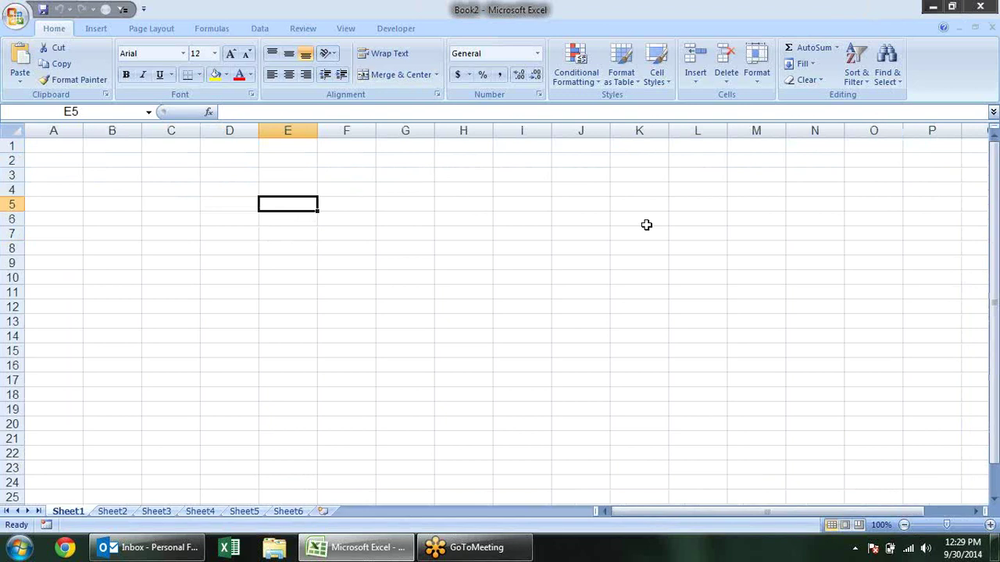
- Select cells C3 through E7 on the still-unprotected sheet, ending on D4
left_click(194, 206)
left_click(192, 172)
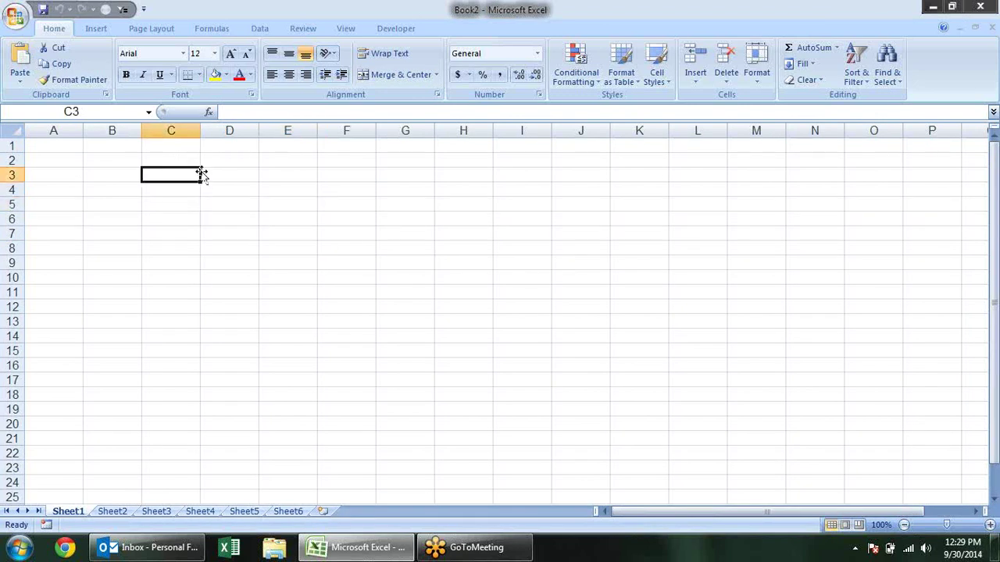
left_click(264, 173)
left_click(196, 214)
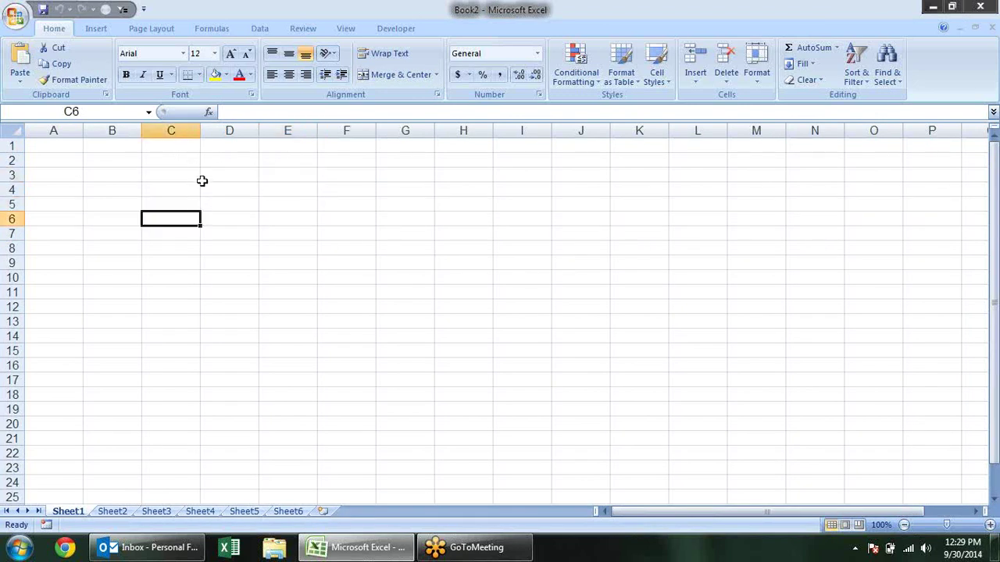
left_click(202, 178)
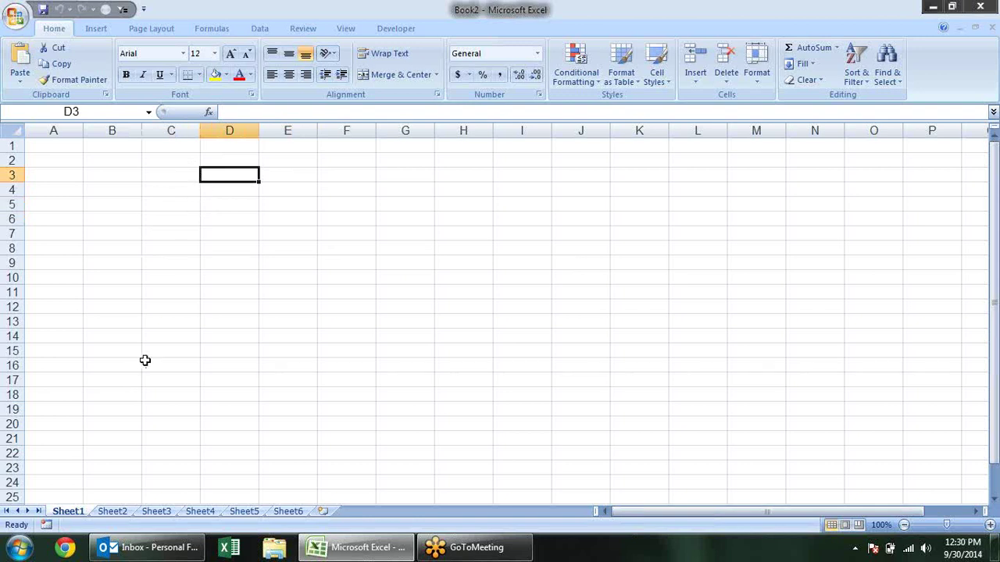
left_click(300, 232)
left_click(255, 172)
left_click(178, 186)
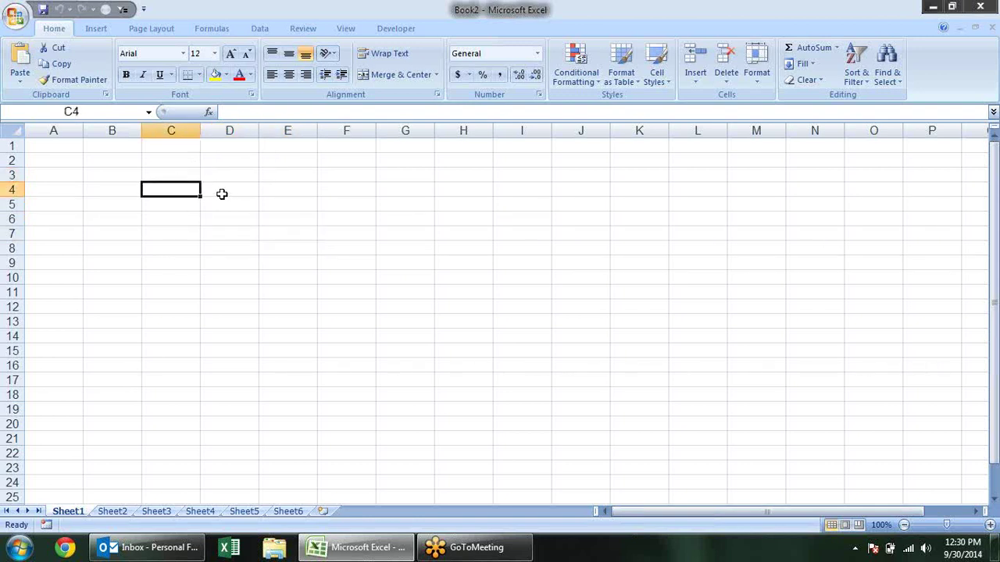
left_click(222, 194)
- Protect Sheet1 from its tab menu without a password
right_click(78, 512)
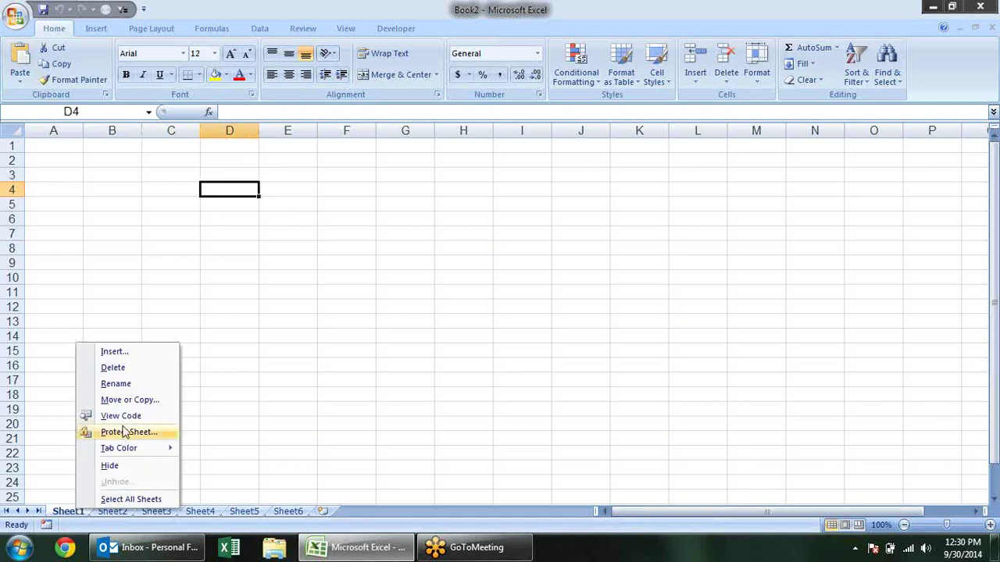
right_click(57, 513)
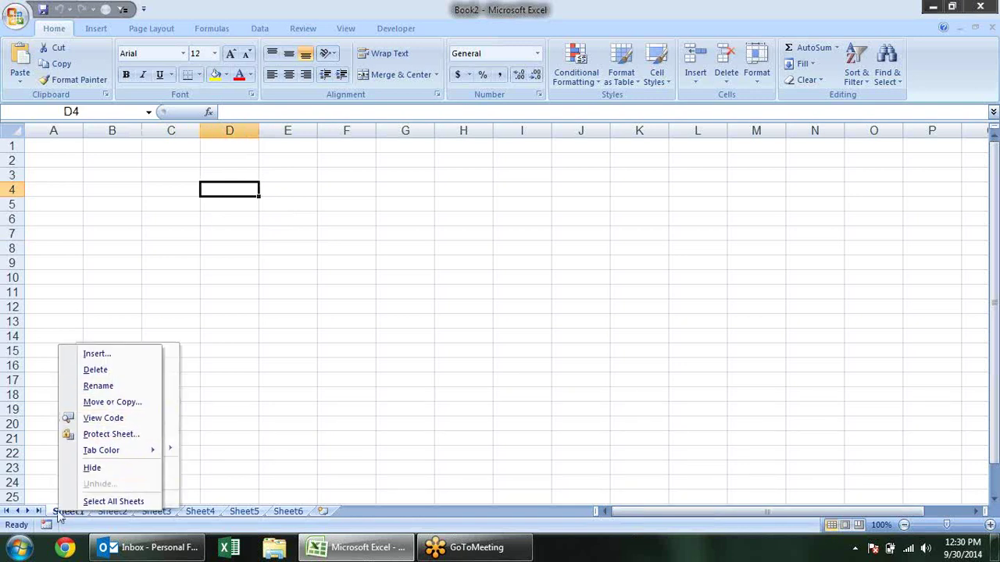
left_click(105, 434)
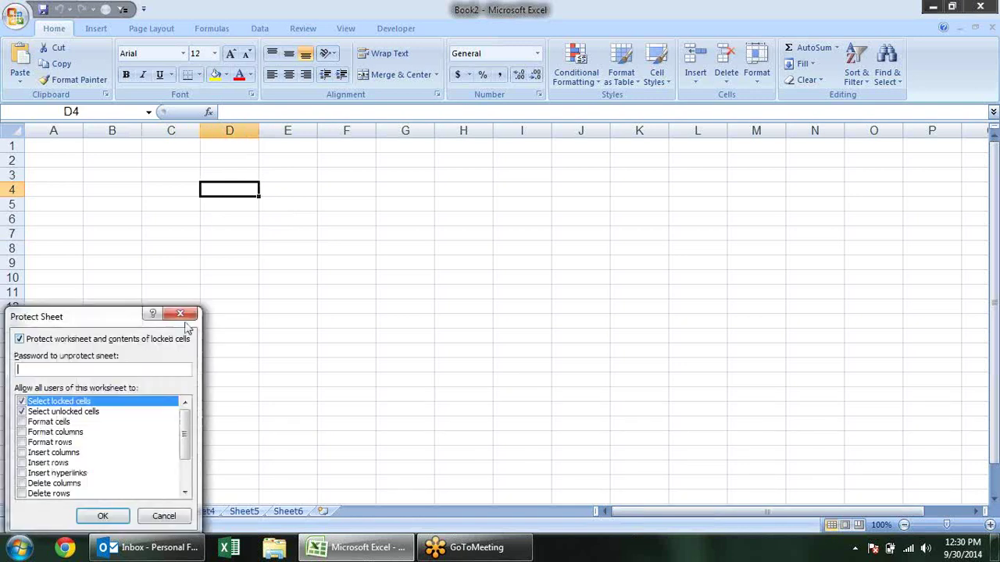
left_click(102, 516)
- Try typing 'a' in D4 and G13 and dismiss each read-only warning
left_click(161, 304)
left_click(206, 232)
left_click(243, 190)
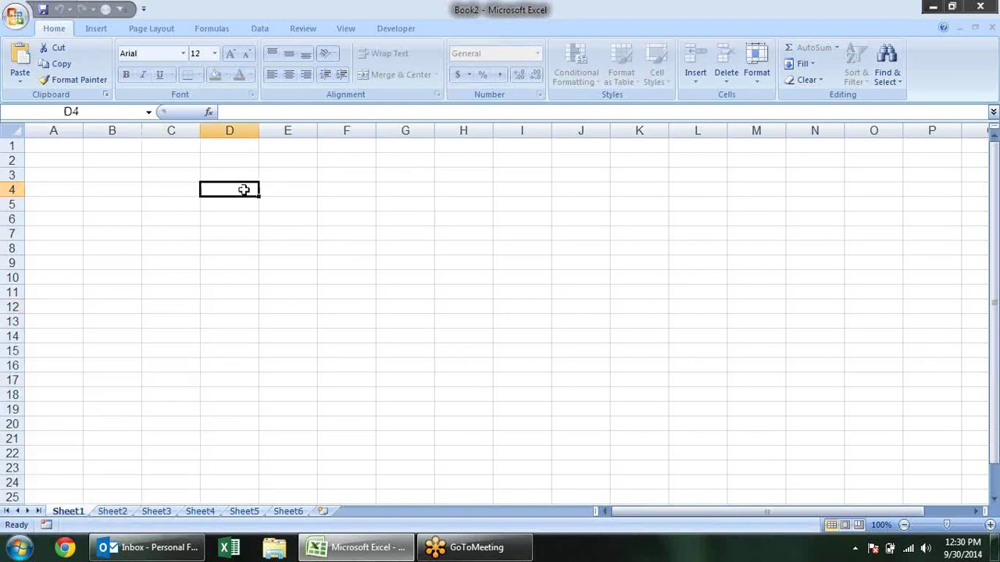
type("a")
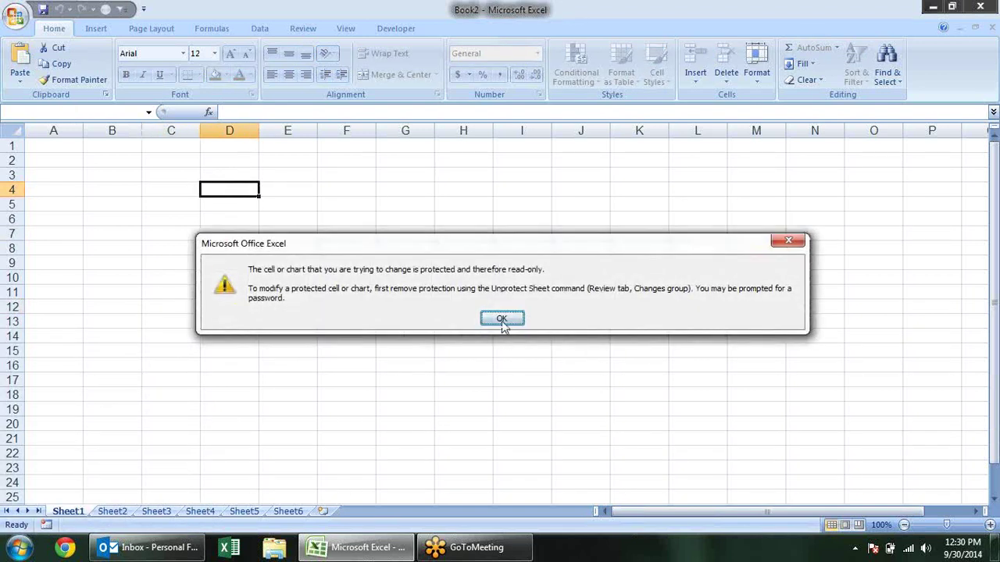
left_click(501, 319)
left_click(415, 323)
type("a")
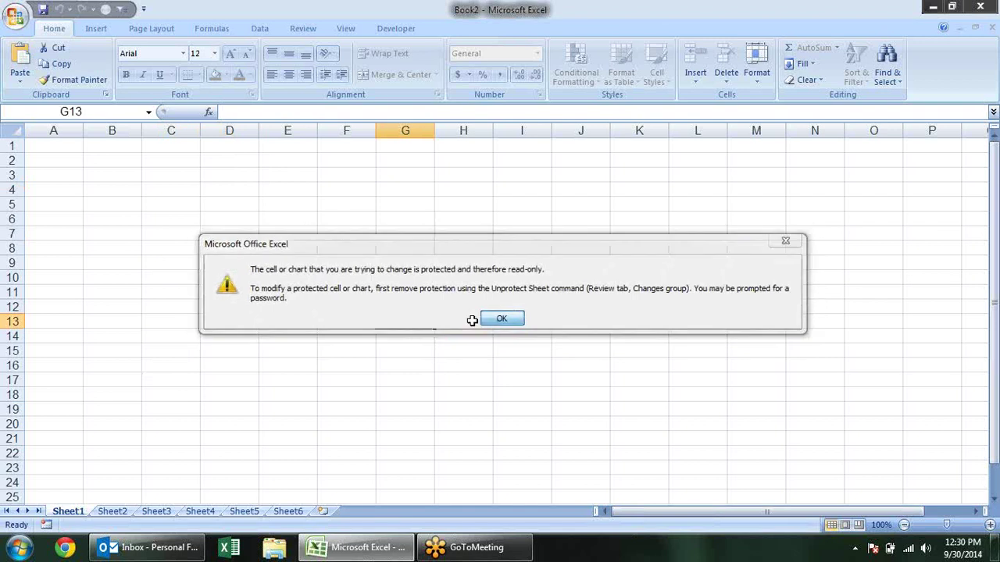
key("Return")
- Remove Sheet1's protection from its tab menu
right_click(74, 512)
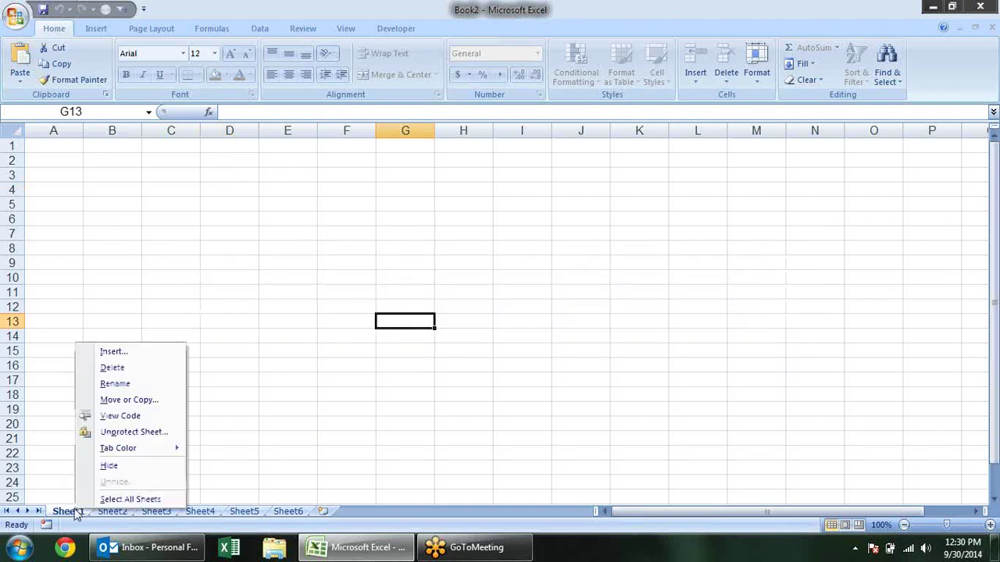
left_click(136, 432)
left_click(157, 331)
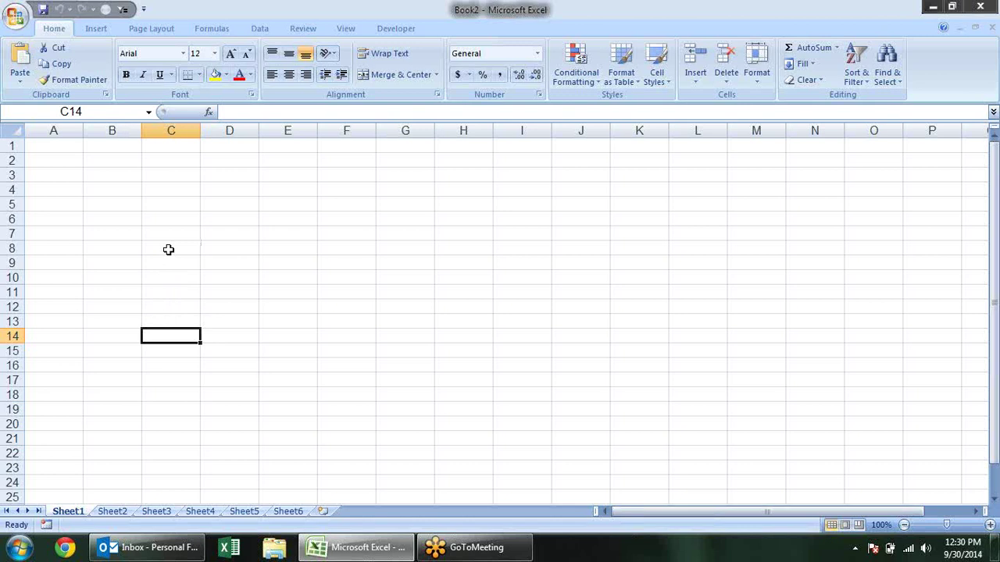
- Select cells C8, D5, E5, F4, E3, C5 and E6 to check they respond normally
left_click(168, 249)
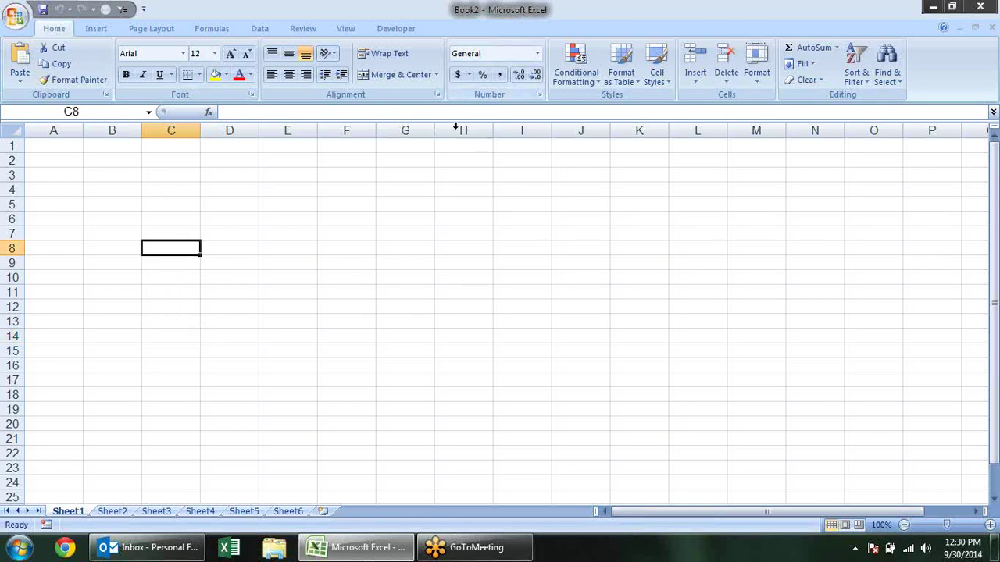
left_click(212, 205)
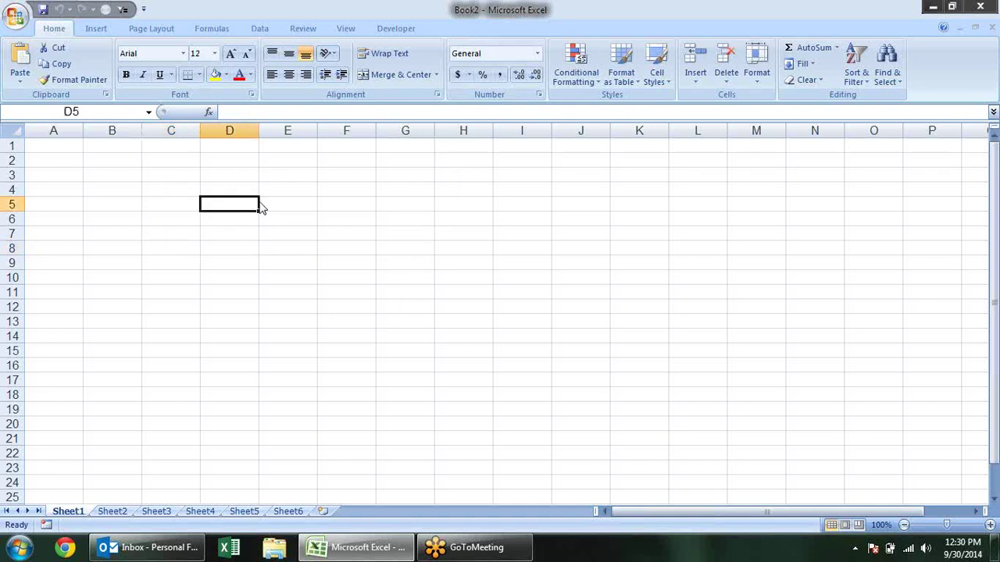
left_click(306, 199)
left_click(369, 188)
left_click(267, 173)
left_click(195, 204)
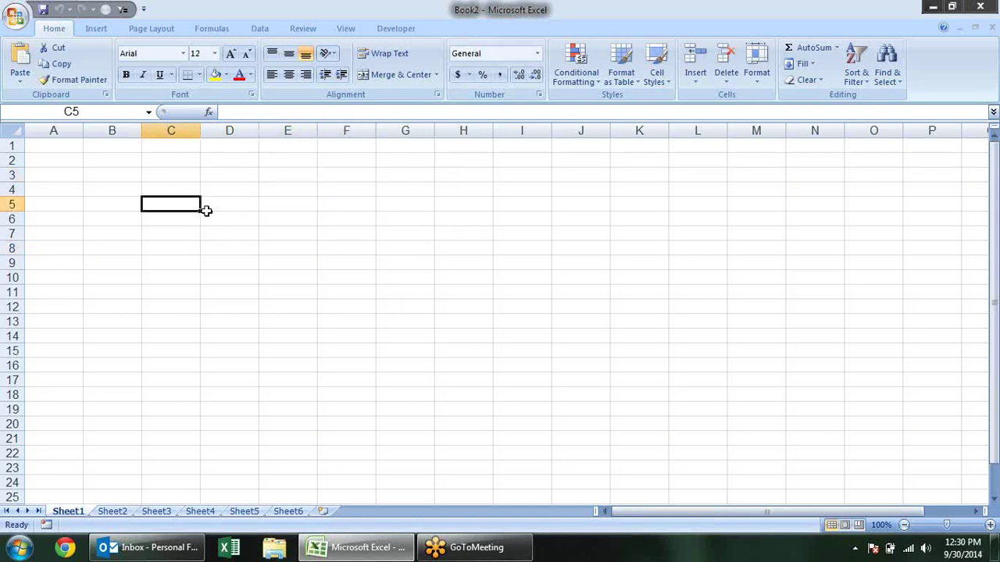
left_click(282, 220)
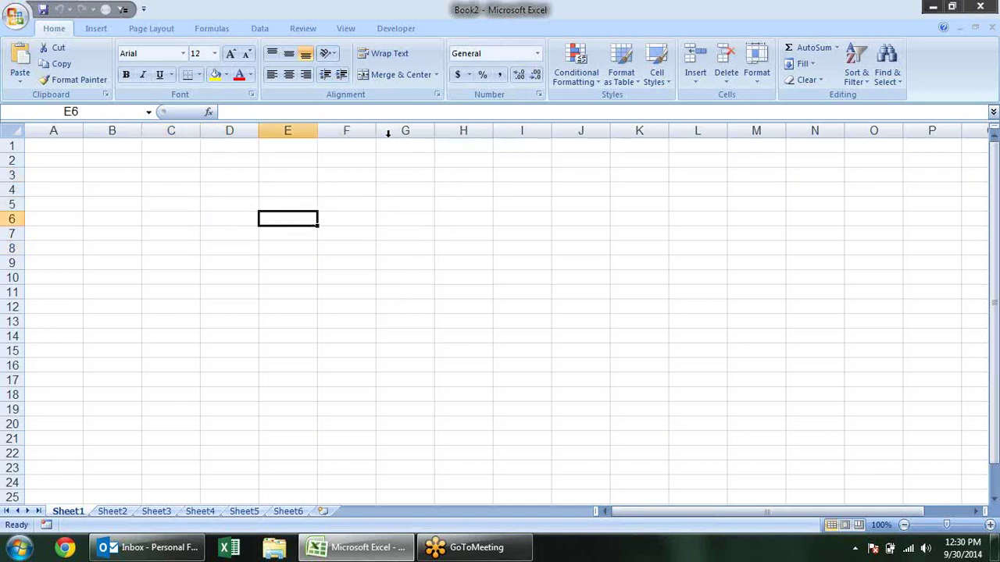
left_click(538, 96)
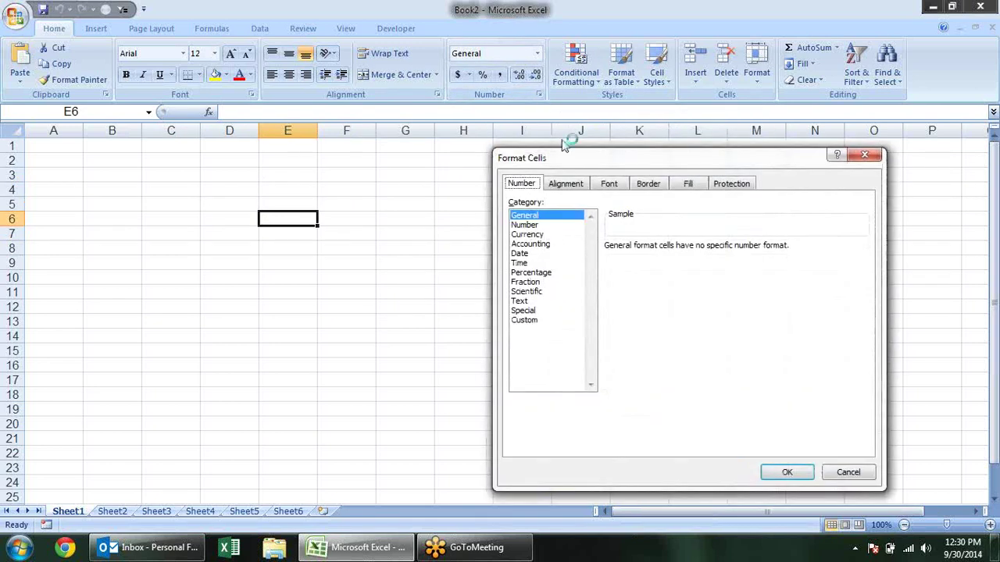
left_click_drag(587, 155, 500, 149)
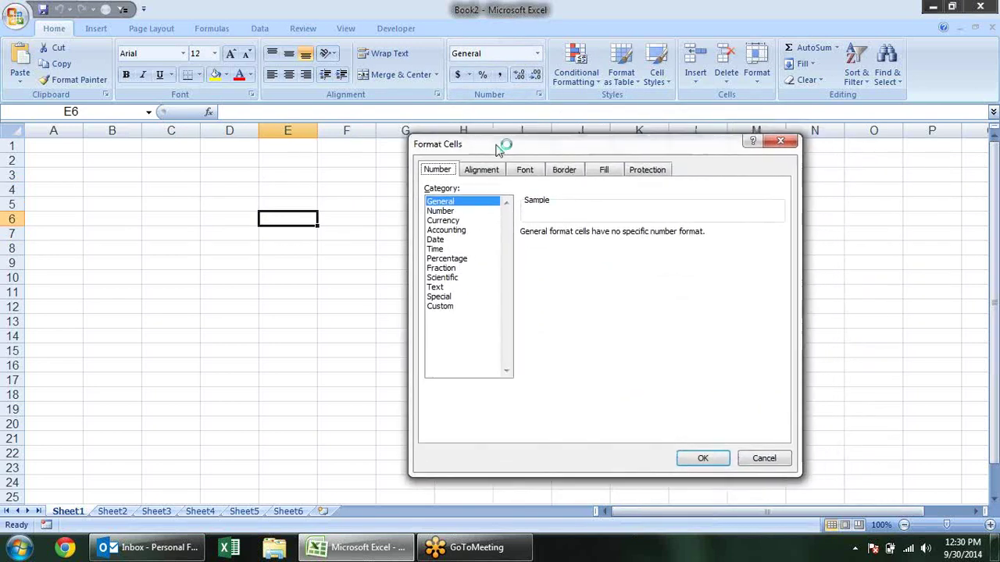
left_click(660, 173)
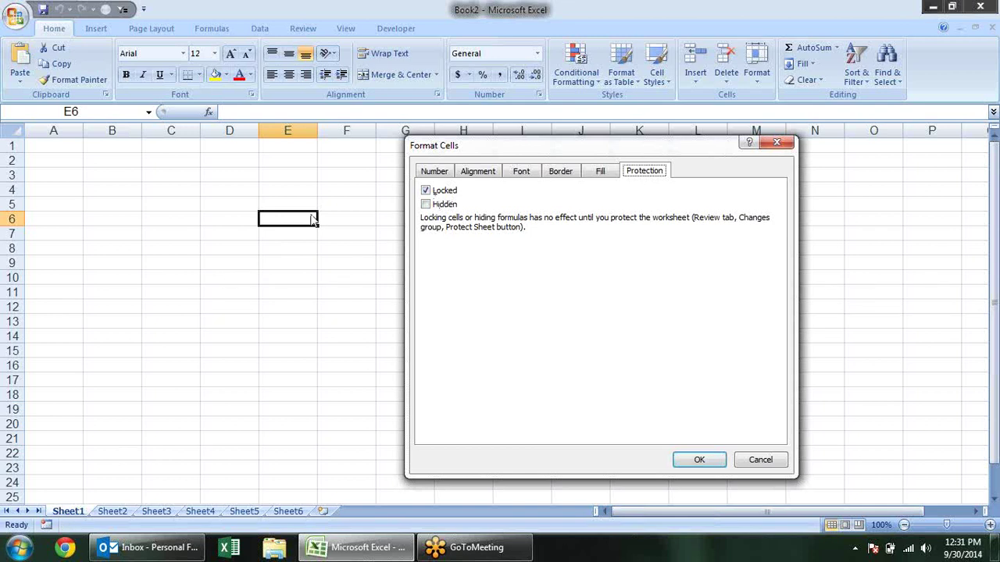
left_click(755, 463)
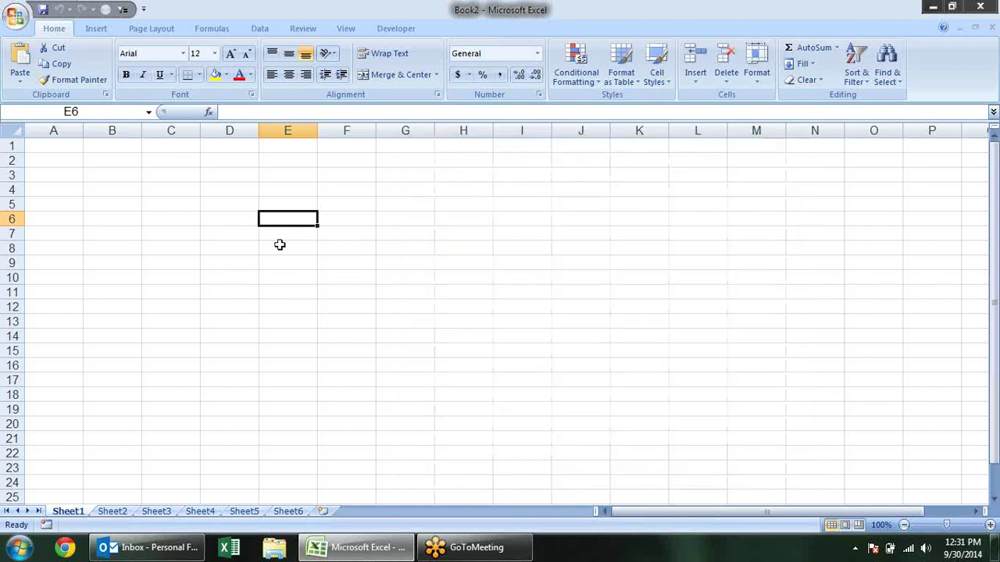
- Give cells E4:E13 a yellow fill and All Borders
left_click_drag(270, 187, 282, 319)
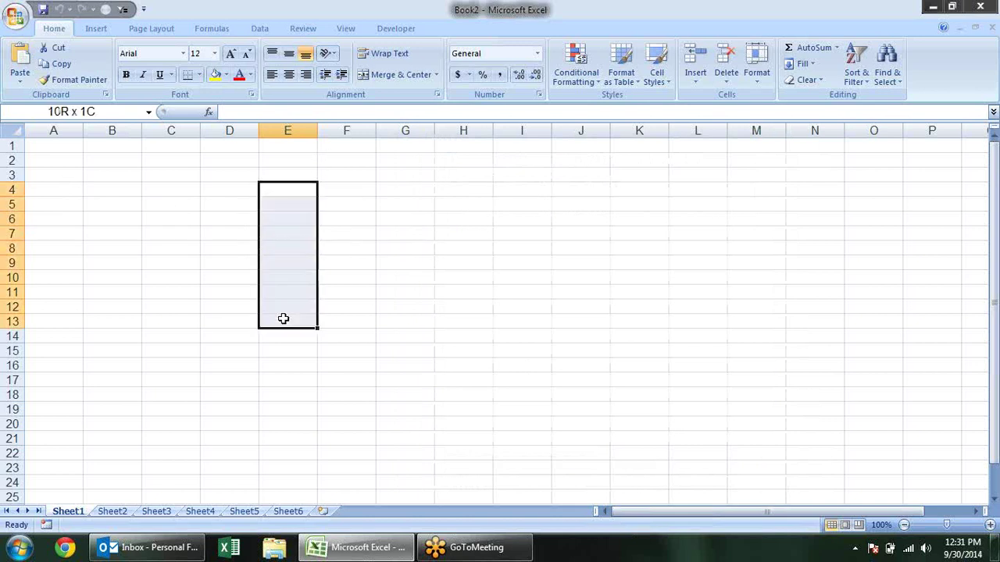
left_click(215, 75)
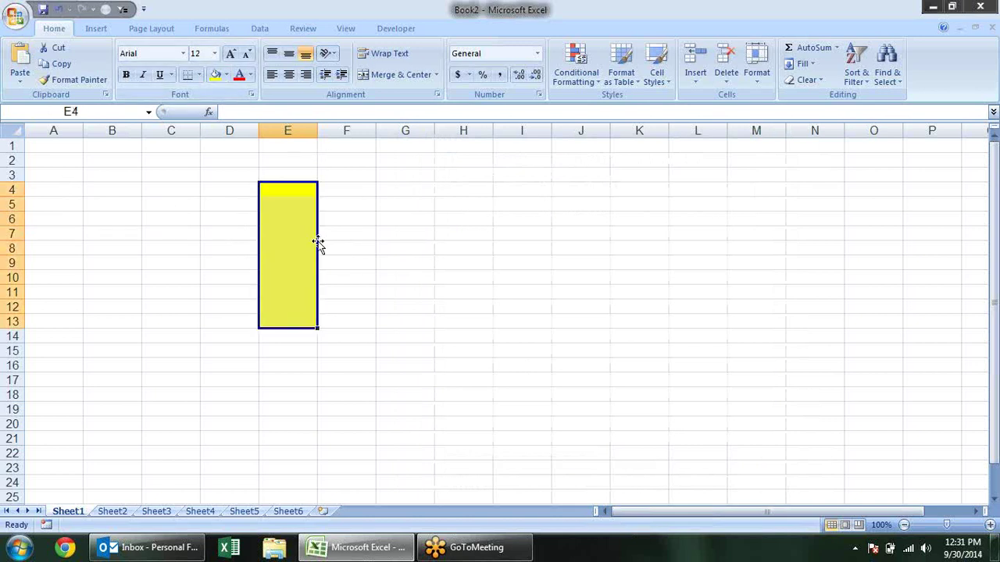
left_click(199, 75)
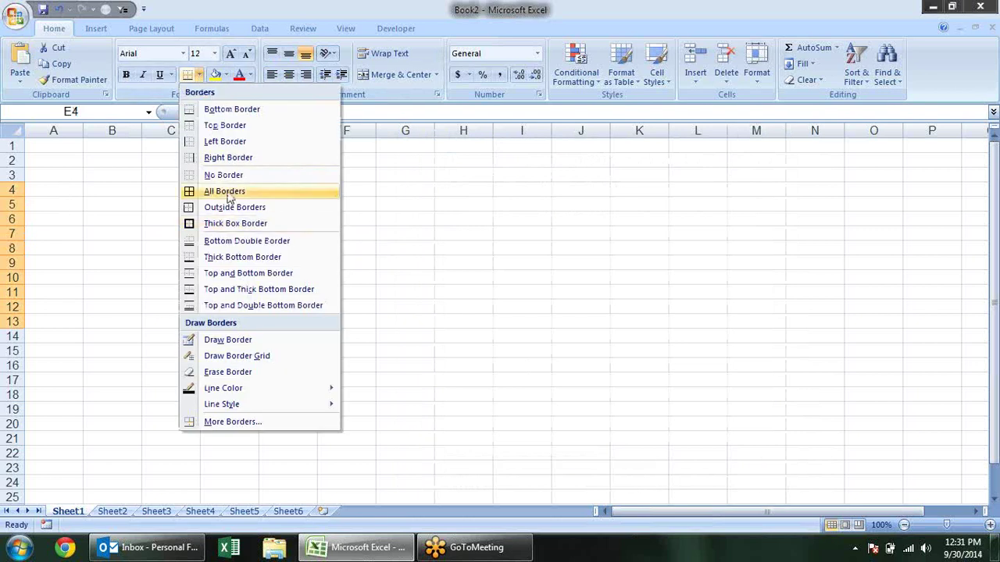
left_click(229, 194)
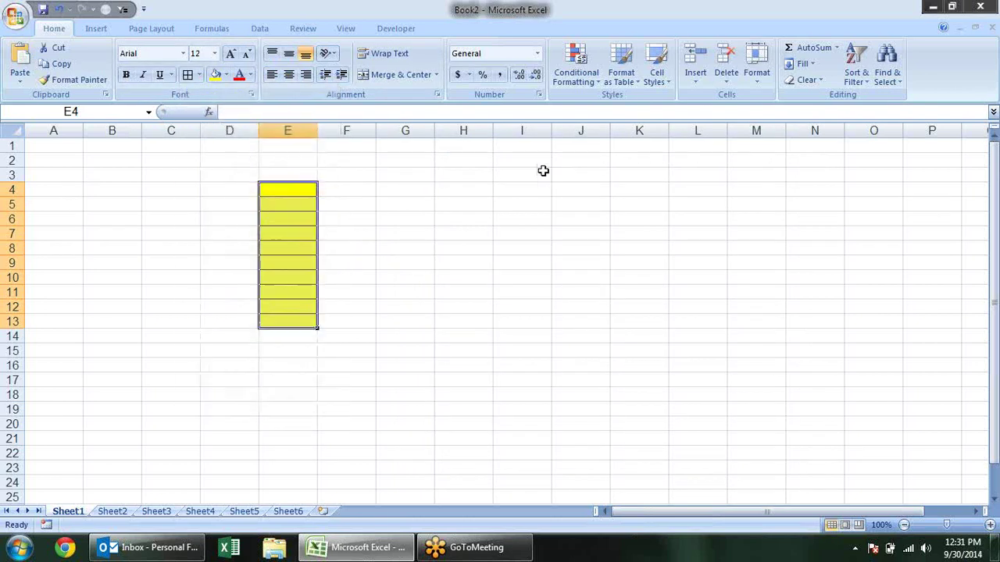
- Turn off Locked for E4:E13 in the Protection settings
left_click(539, 94)
left_click(629, 175)
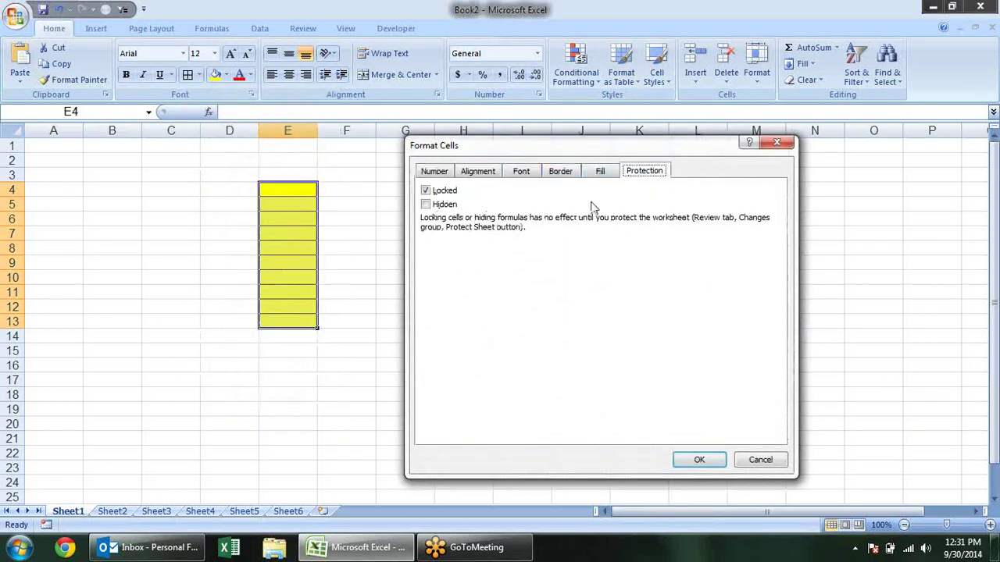
left_click(448, 192)
left_click(699, 460)
left_click(363, 292)
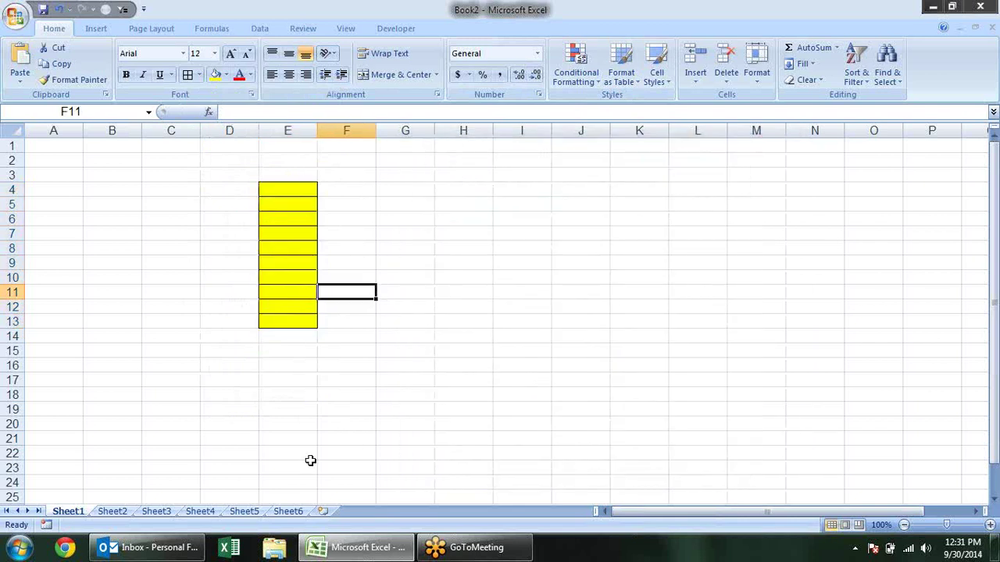
- Protect Sheet1 and confirm locked cell G4 refuses the entry 'a'
right_click(66, 512)
left_click(113, 434)
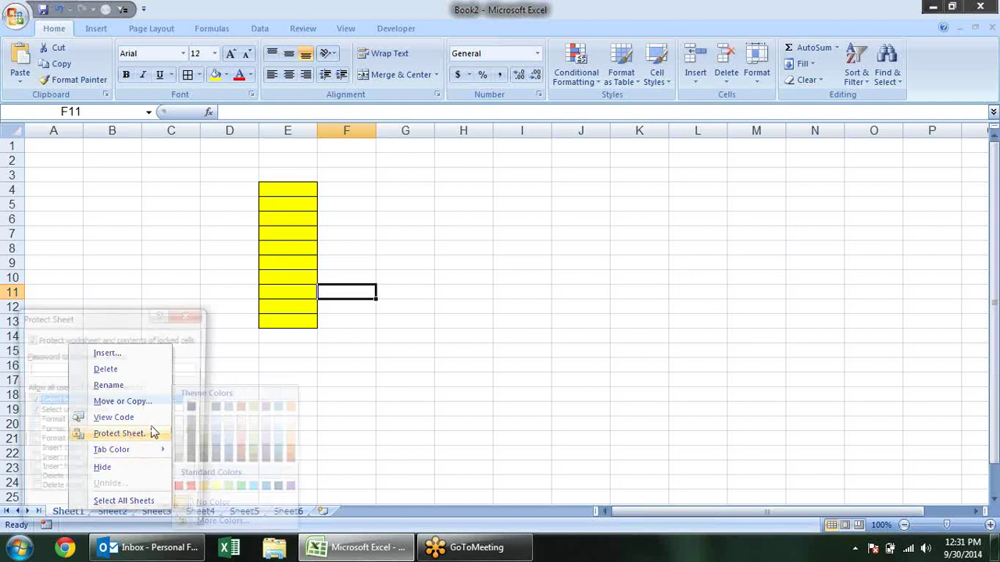
left_click(111, 515)
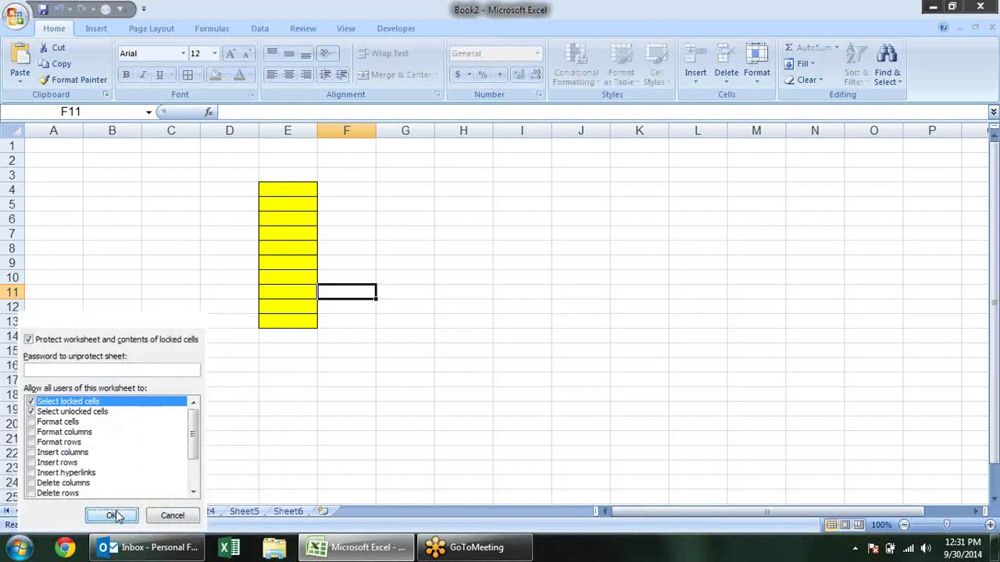
left_click(413, 350)
left_click(406, 189)
type("a")
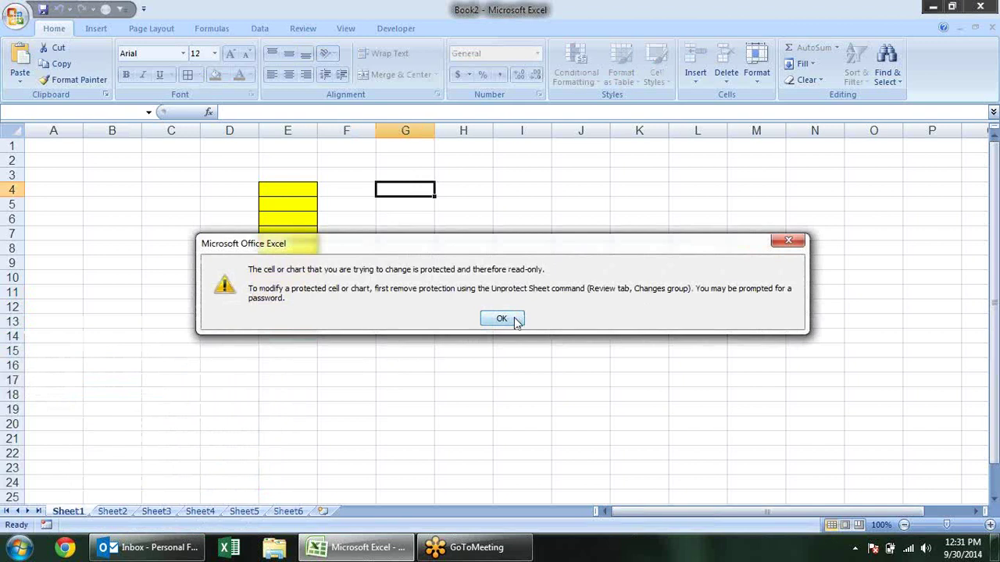
left_click(509, 317)
- Type sdf, 'df df df' and df down the unlocked yellow cells starting at E4
left_click(297, 189)
type("sdf")
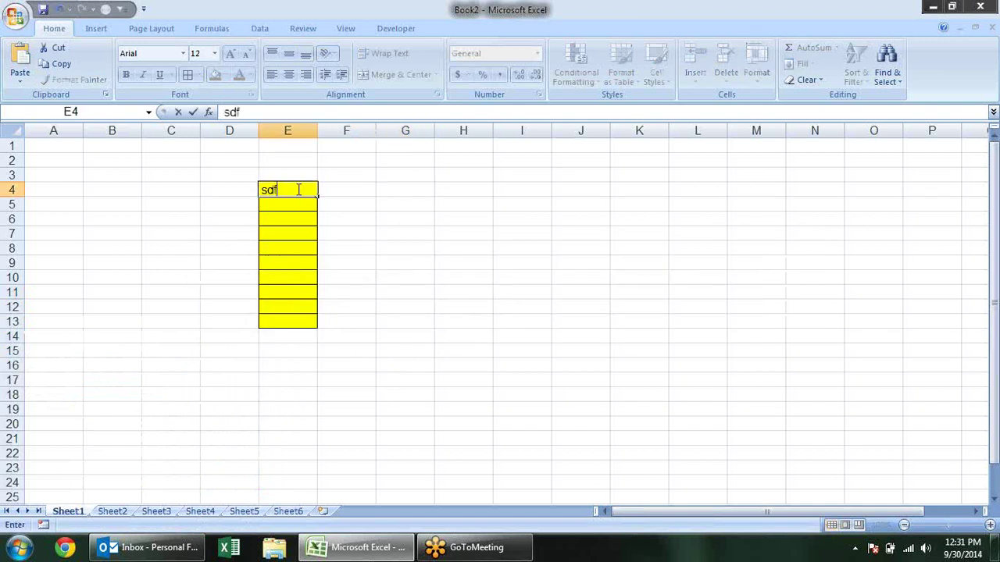
key("Return")
type("df df df")
key("Return")
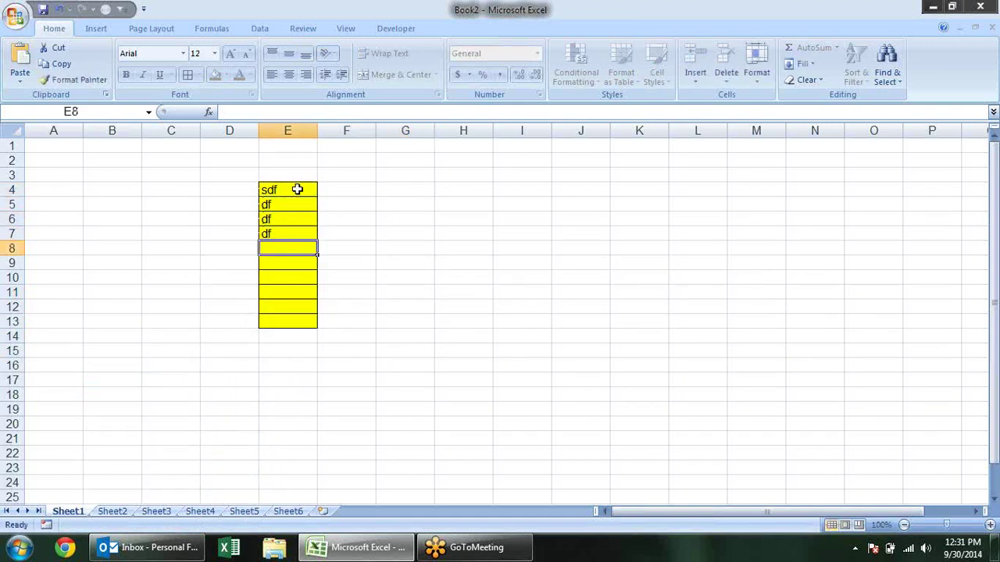
type("df")
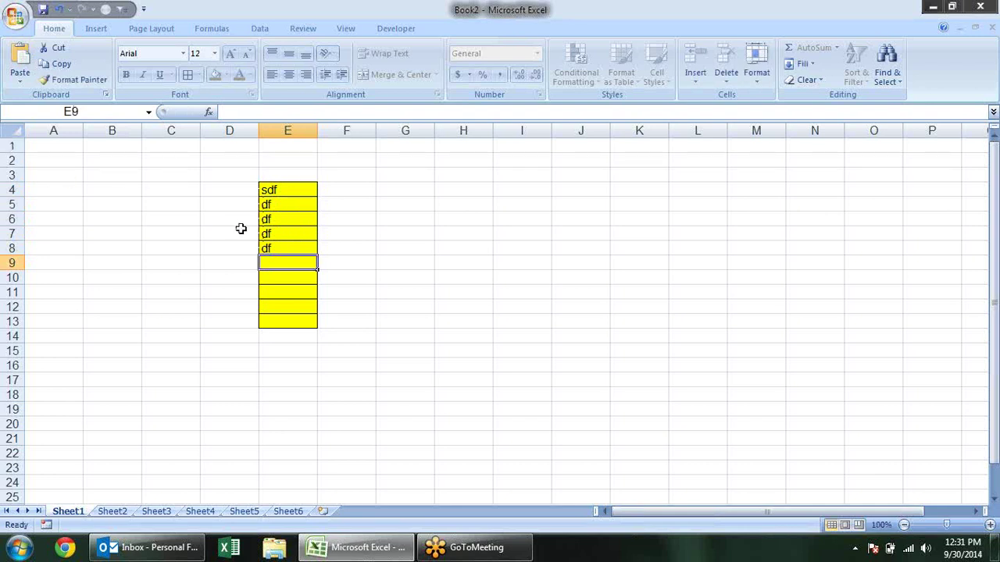
- Try editing column E from its header menu and the Edit menu while still protected
right_click(296, 131)
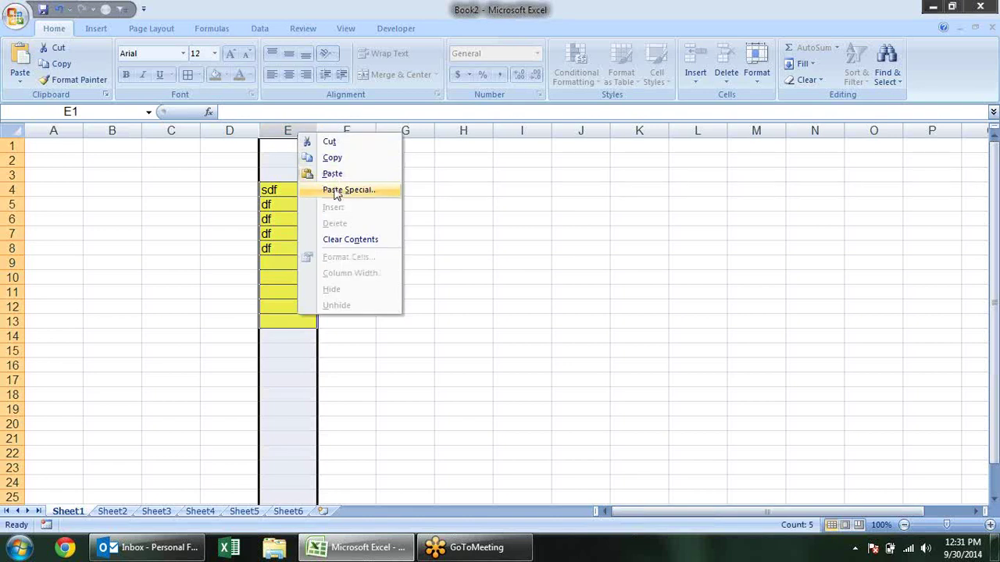
left_click(527, 229)
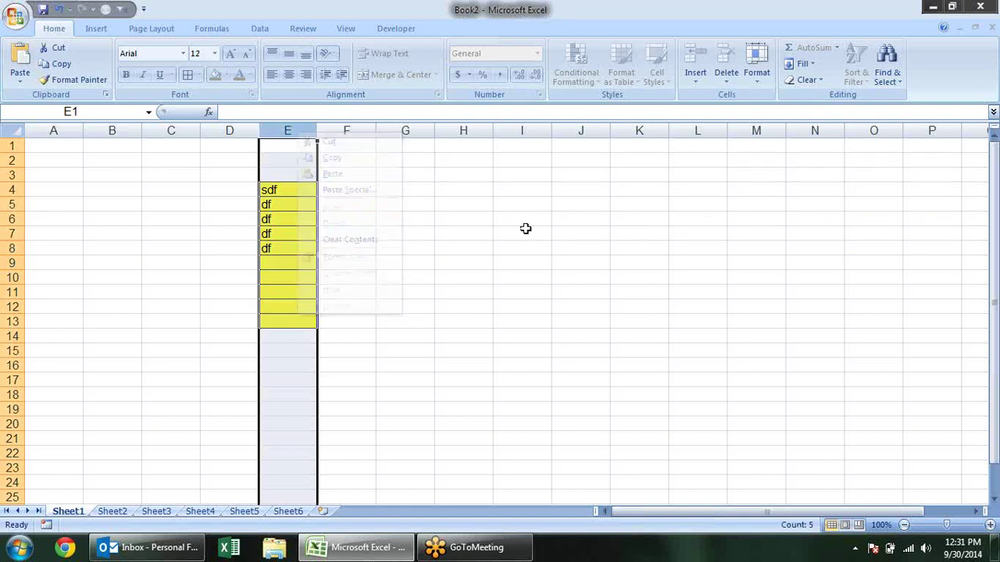
key("alt+e")
key("a")
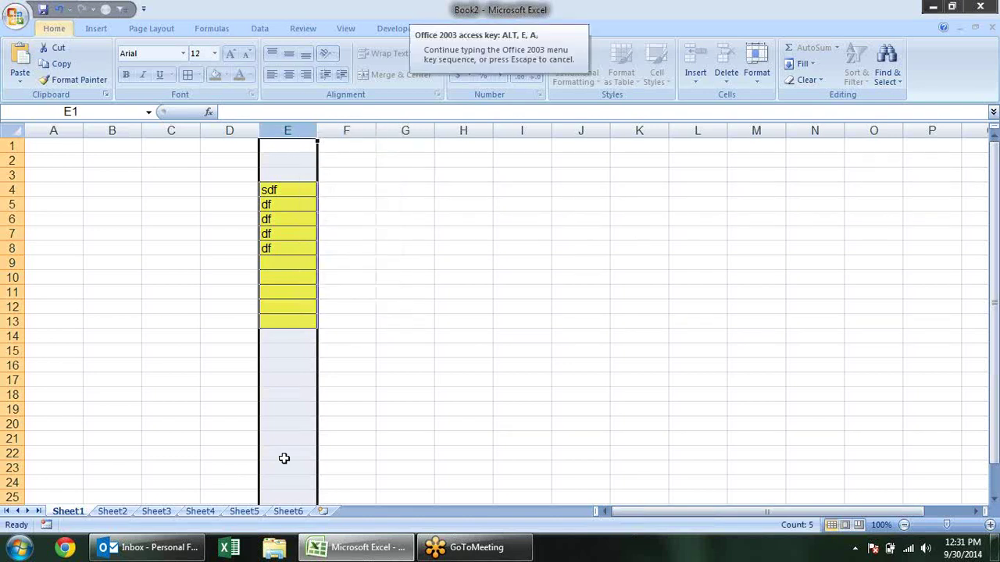
key("Escape")
- Remove Sheet1's protection from its tab menu
right_click(77, 514)
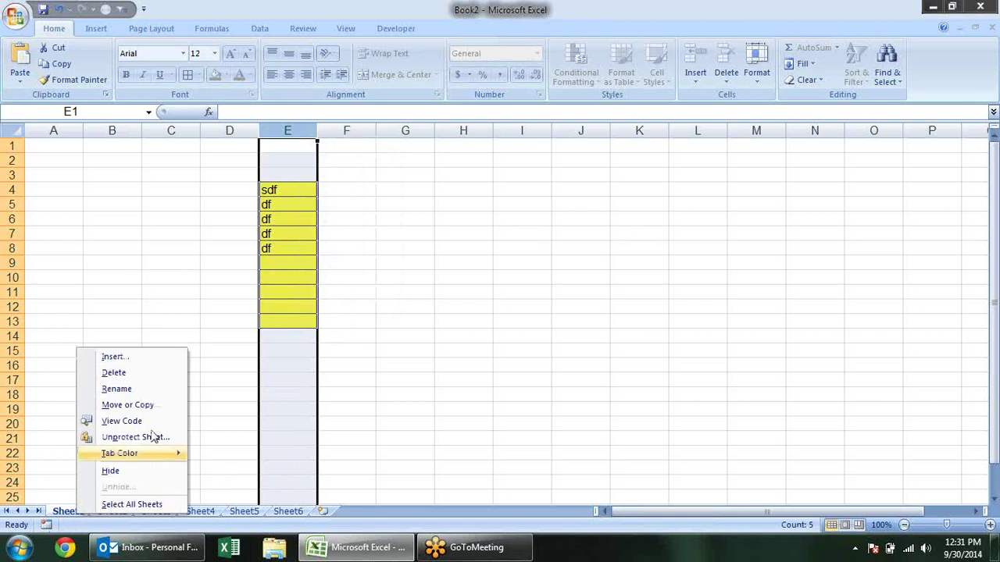
left_click(156, 437)
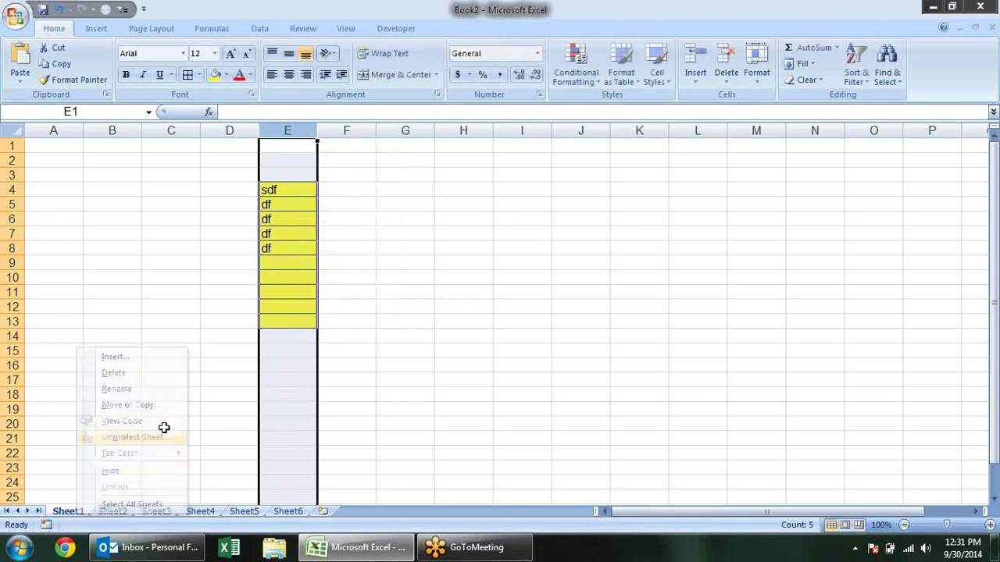
left_click(234, 333)
- Delete column E with its yellow test cells and entries
right_click(283, 132)
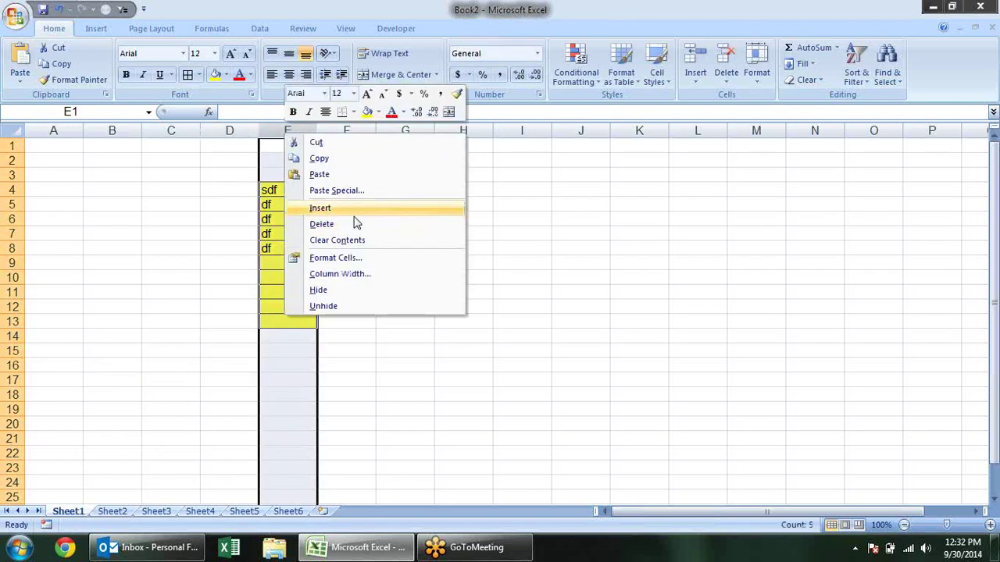
left_click(352, 219)
left_click(415, 217)
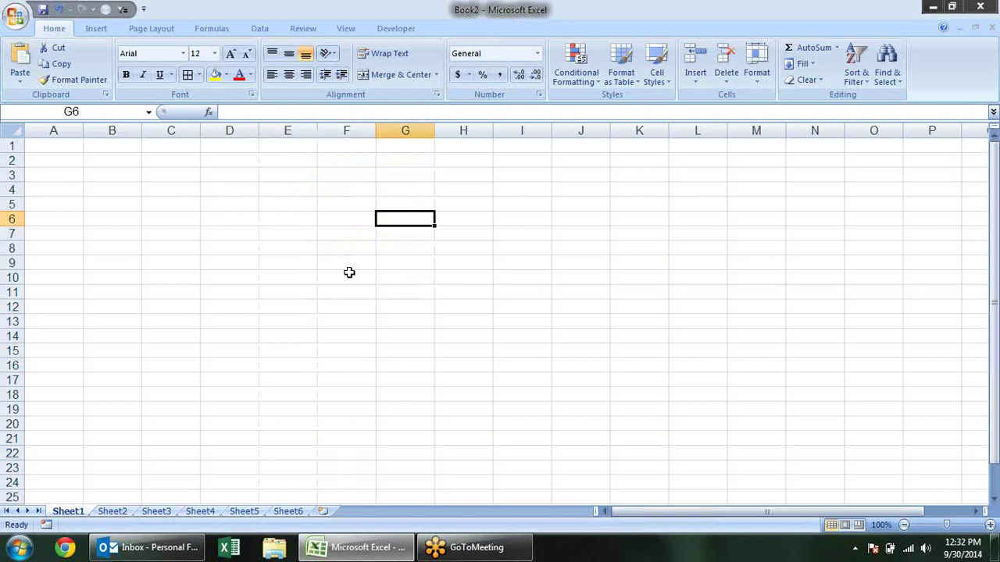
- Enter Name in B3, Roll No. in B5 and Marks in B7, then move to C3
left_click(112, 177)
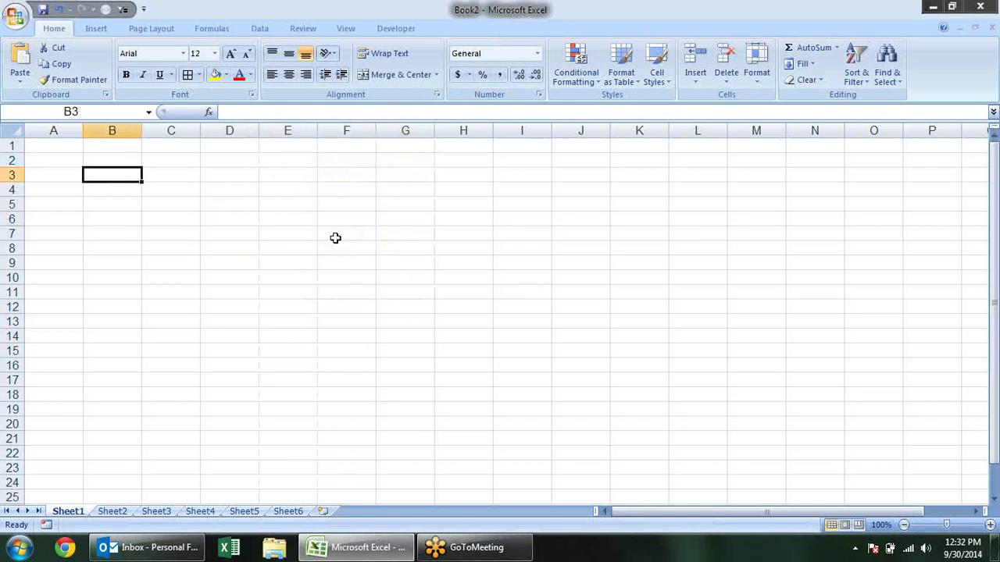
type("Name")
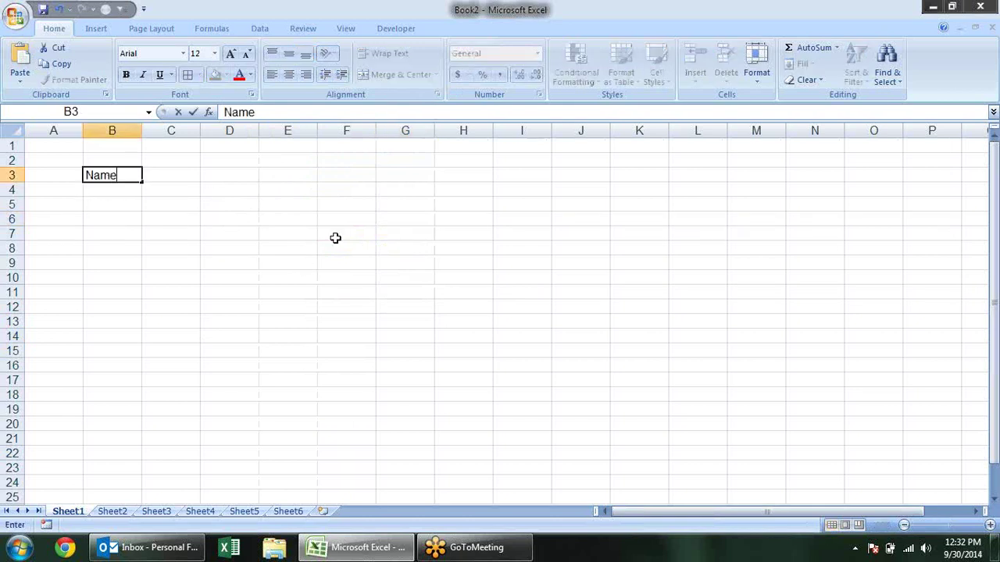
key("Return")
key("Return")
type("Rol")
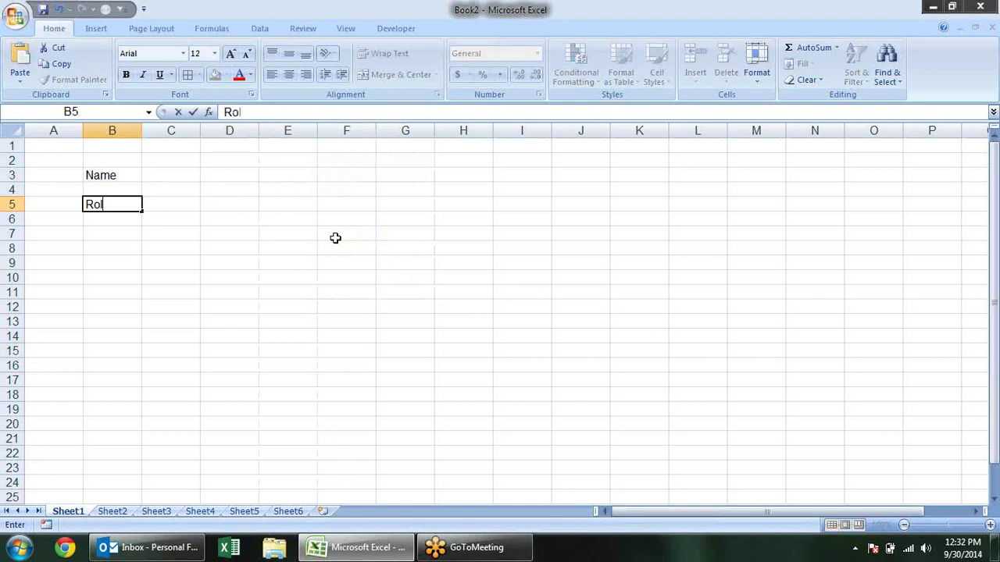
type("Nu")
key("Return")
key("Return")
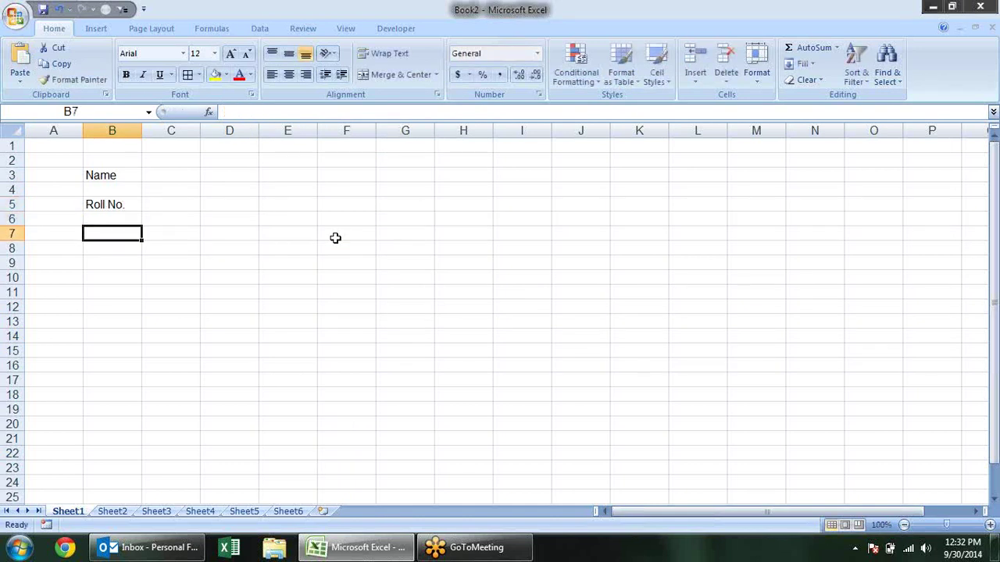
type("Marks")
key("Return")
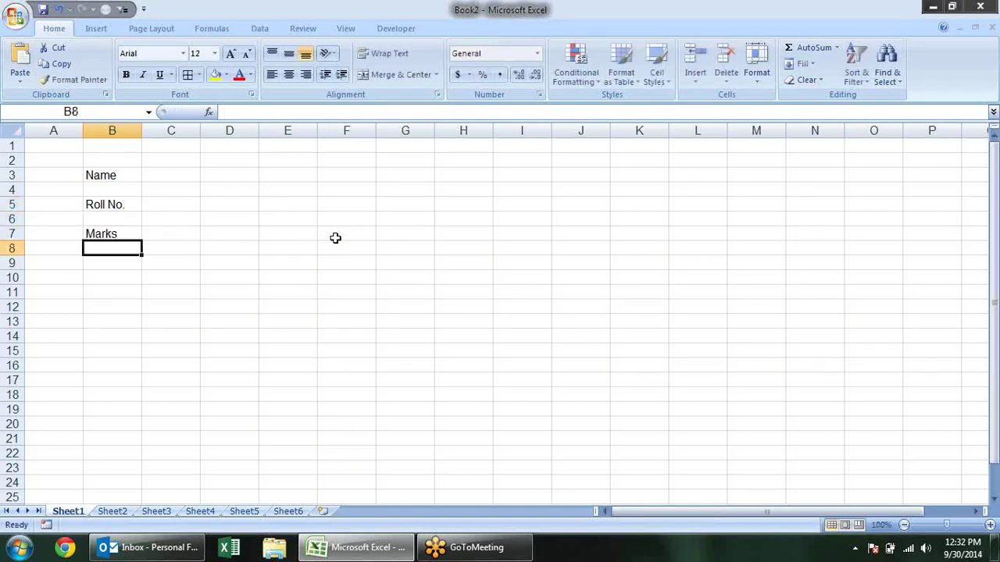
key("Up")
key("Up")
key("Up")
key("Up")
key("Up")
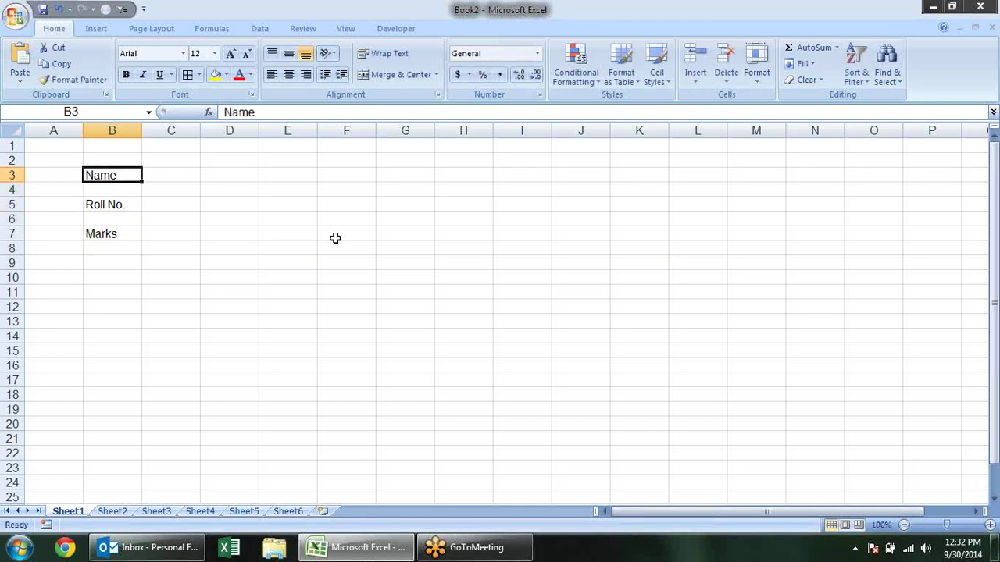
key("Right")
- Fill cells C3, C5 and C7 yellow one by one
left_click(215, 75)
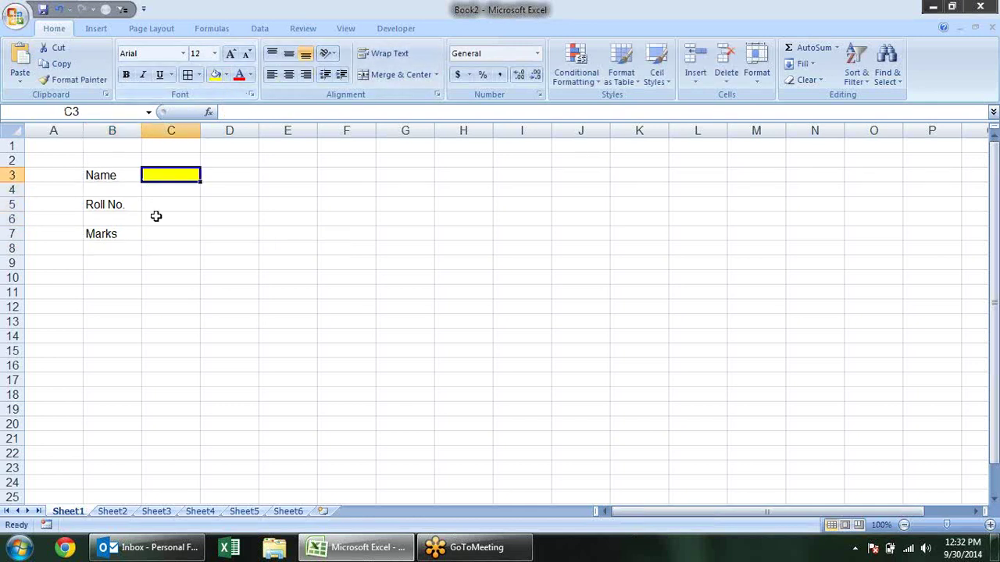
left_click(163, 208)
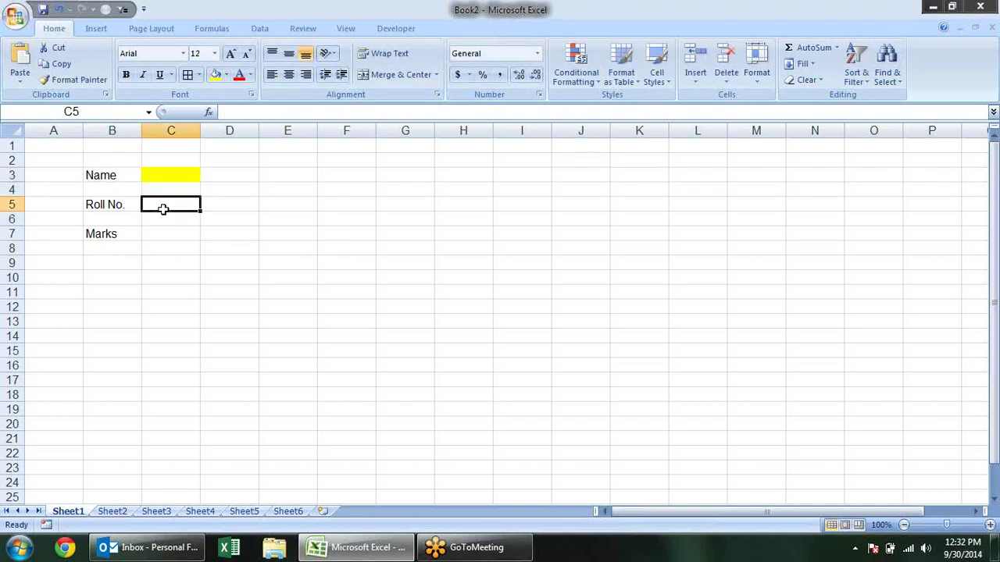
left_click(215, 75)
left_click(172, 228)
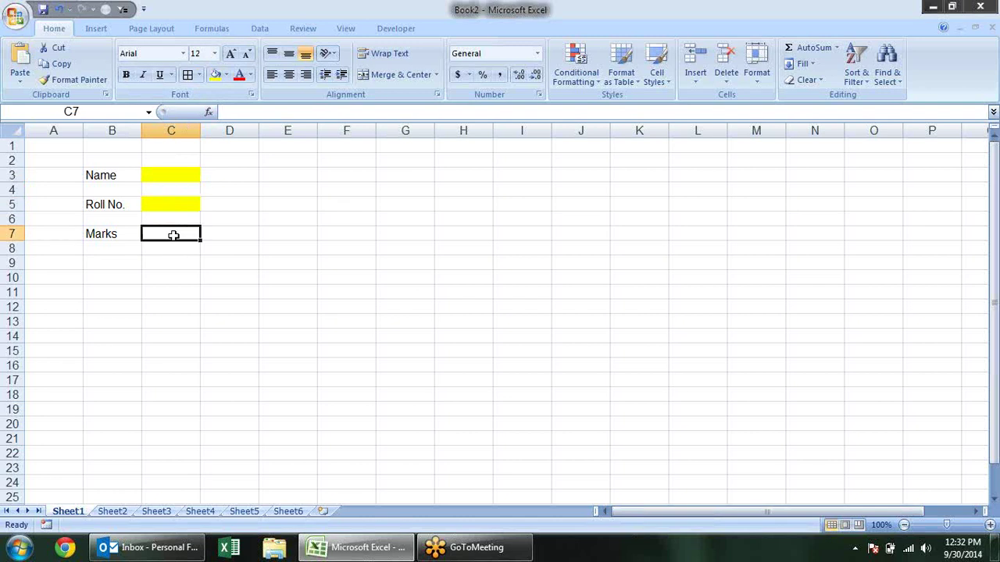
left_click(215, 75)
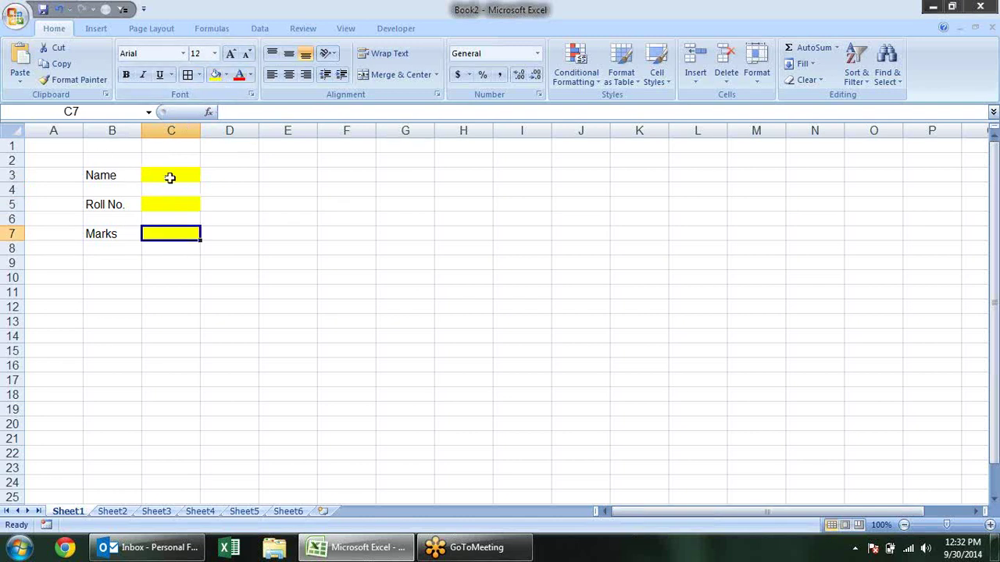
- Change the fill of C3, C5 and C7 together to light blue
left_click(169, 177)
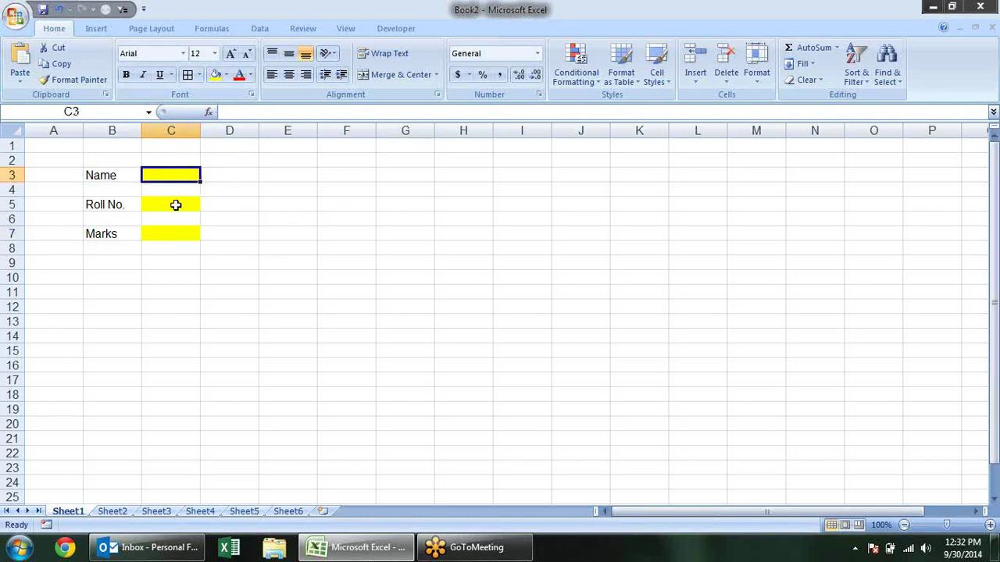
left_click(175, 205, "ctrl")
left_click(171, 237, "ctrl")
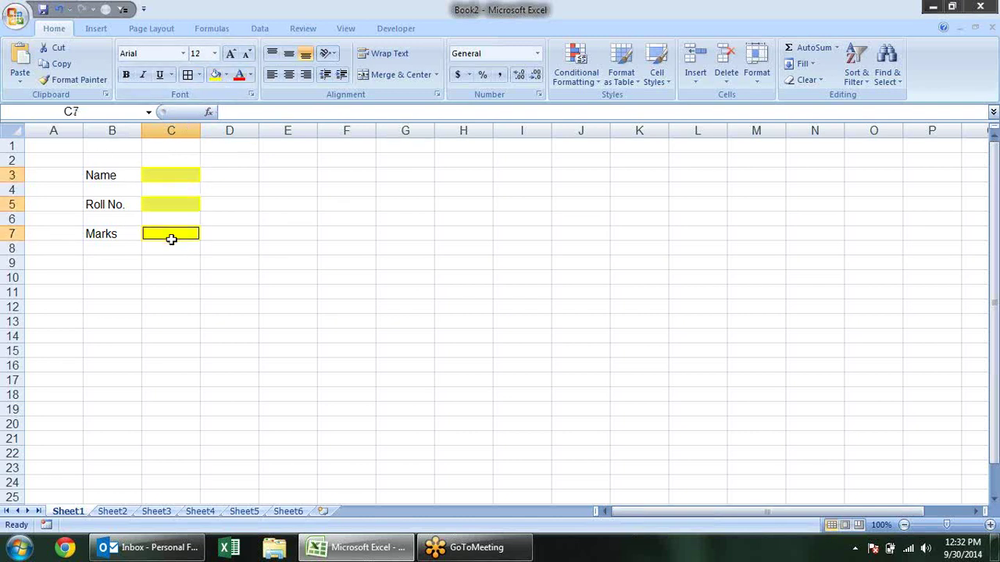
left_click(225, 75)
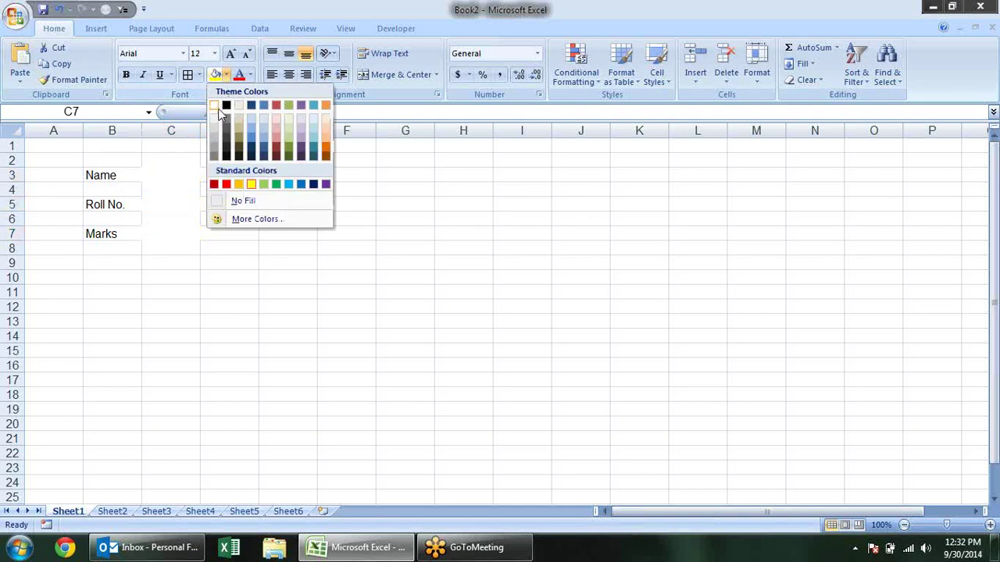
left_click(262, 129)
- Clear Locked on the selected entry cells C3, C5 and C7
key("ctrl+1")
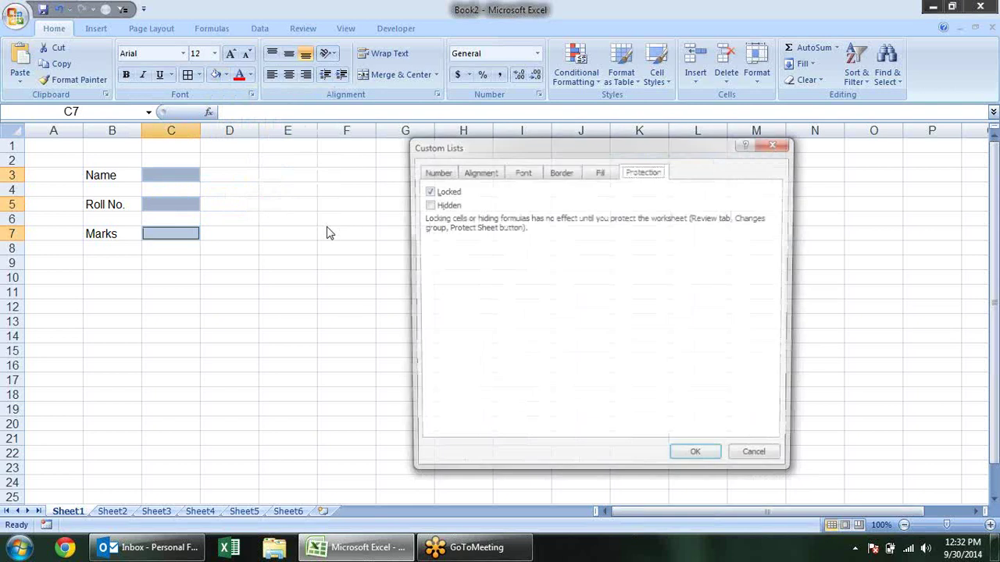
left_click(441, 193)
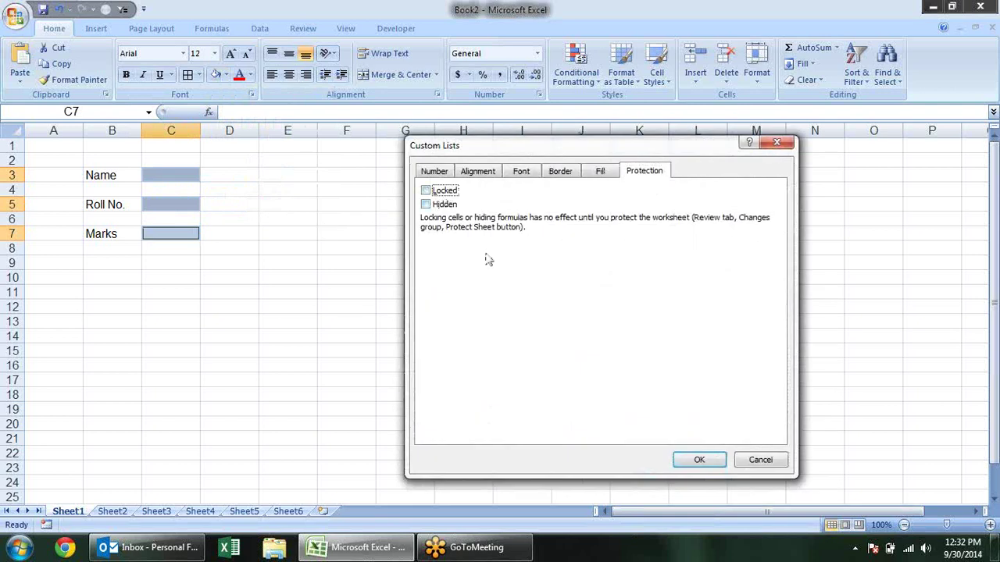
left_click(700, 460)
left_click(253, 291)
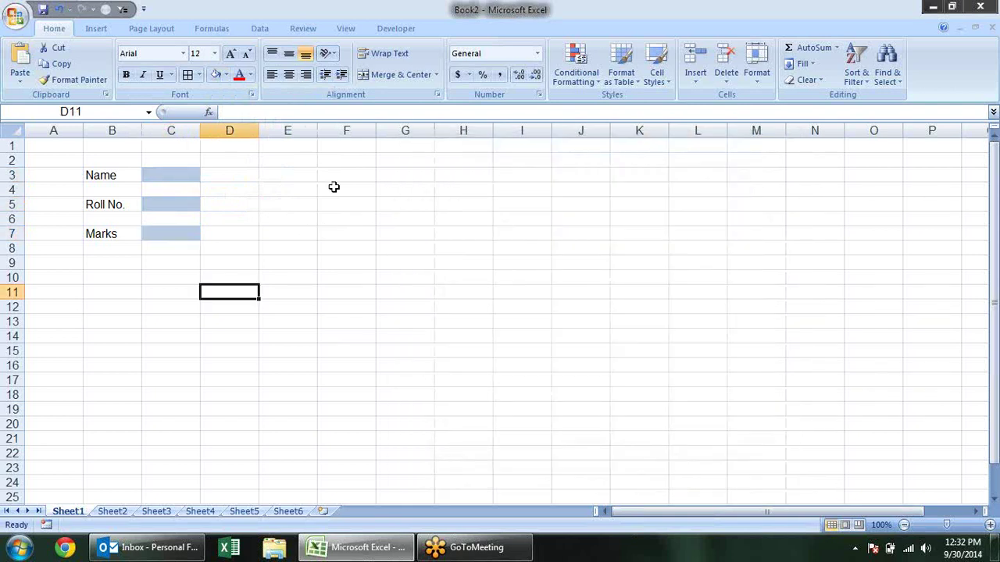
- Mark every cell on the whole worksheet as Locked
left_click(356, 174)
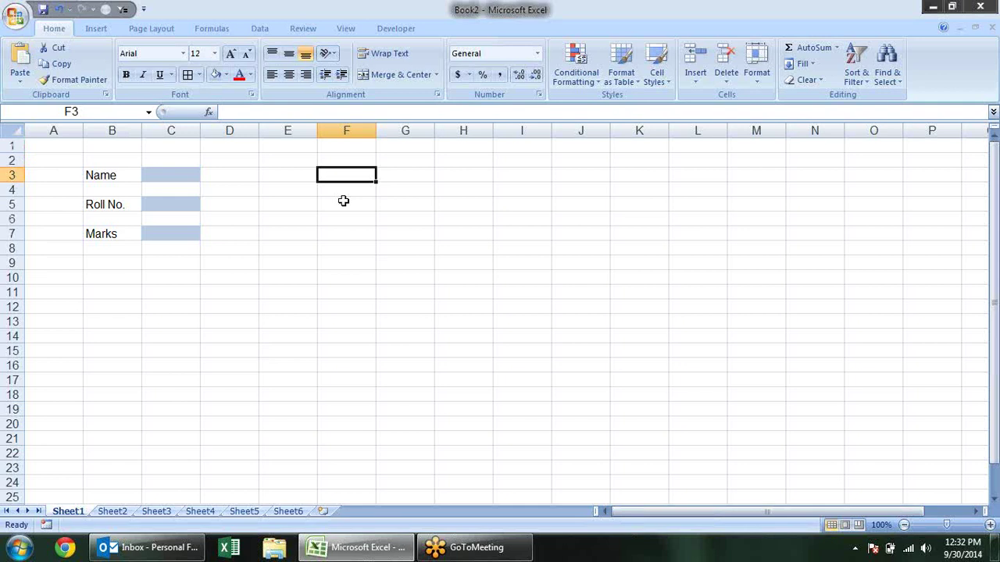
left_click_drag(344, 201, 349, 382)
left_click_drag(463, 262, 419, 327)
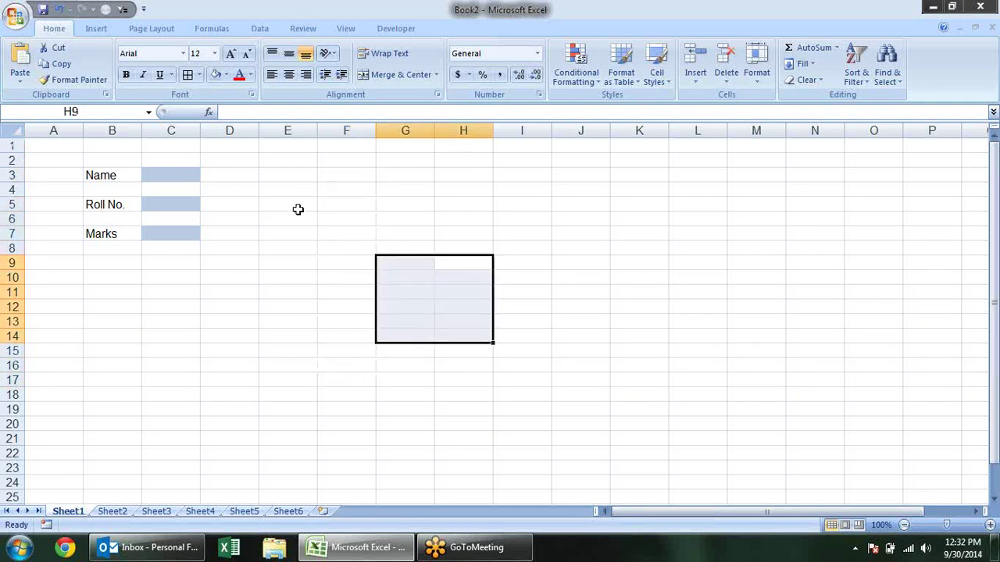
left_click_drag(297, 209, 311, 239)
left_click(14, 131)
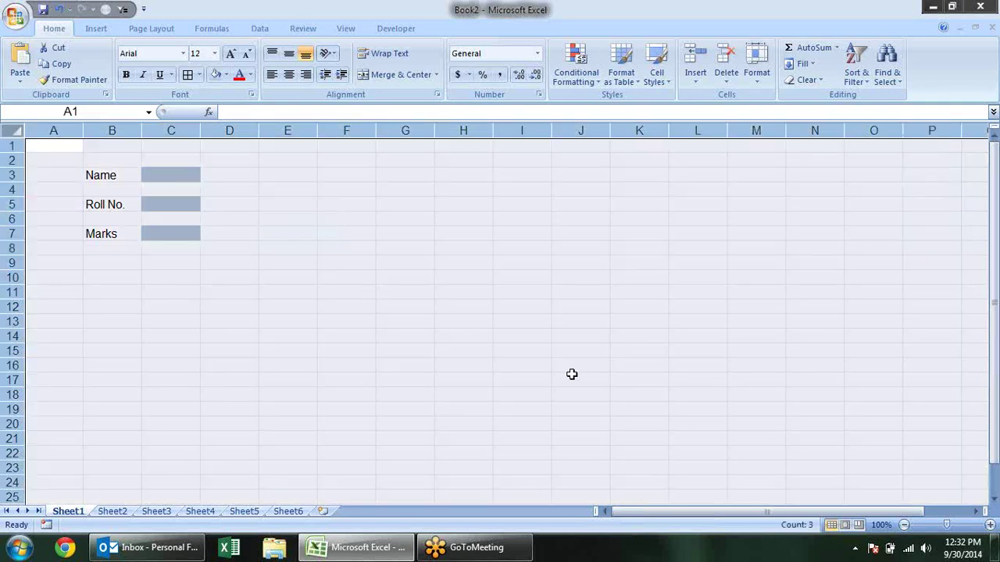
key("ctrl+1")
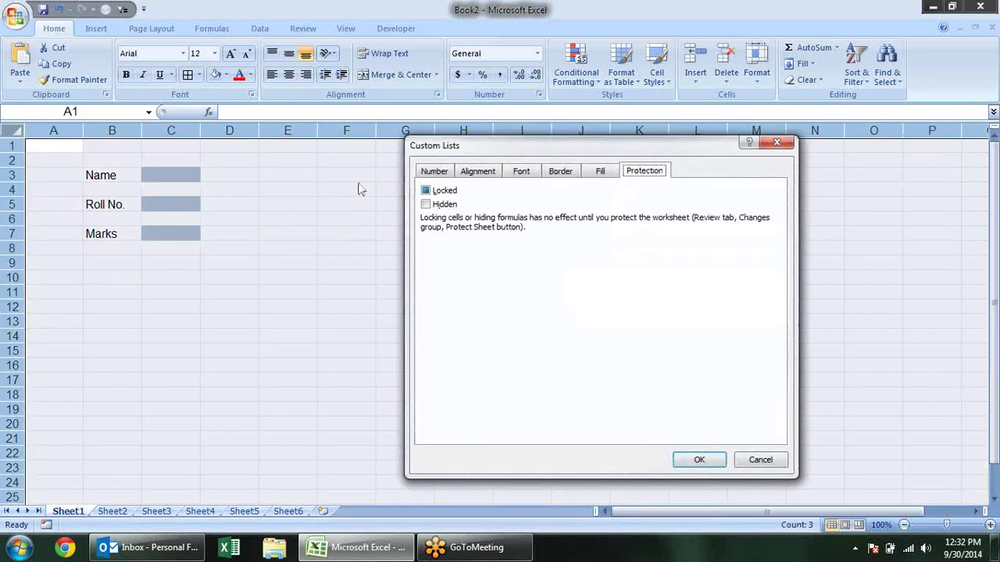
left_click(455, 192)
left_click(699, 459)
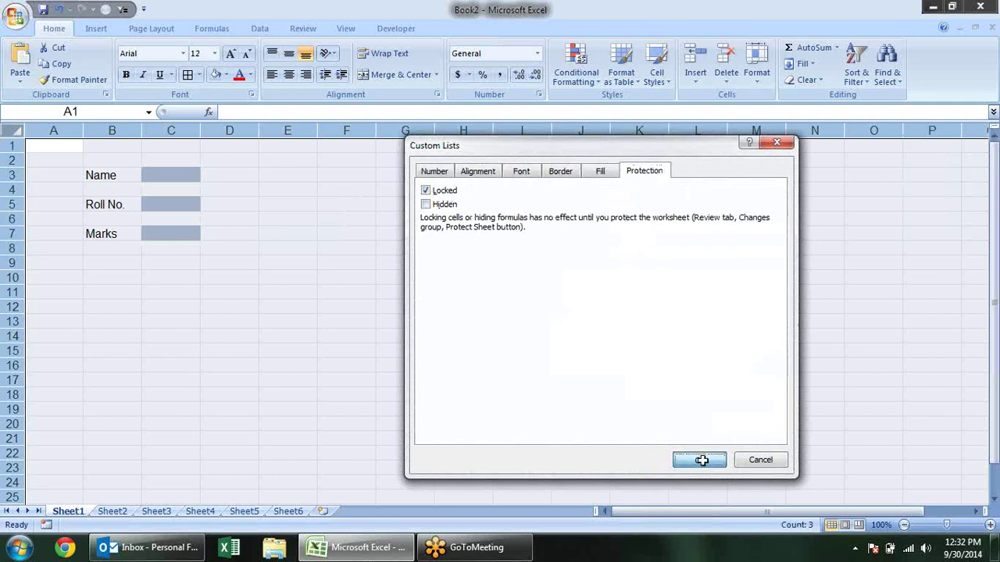
left_click(368, 215)
- Unlock entry cells C3, C5 and C7 via Format Cells > Protection
left_click(158, 177)
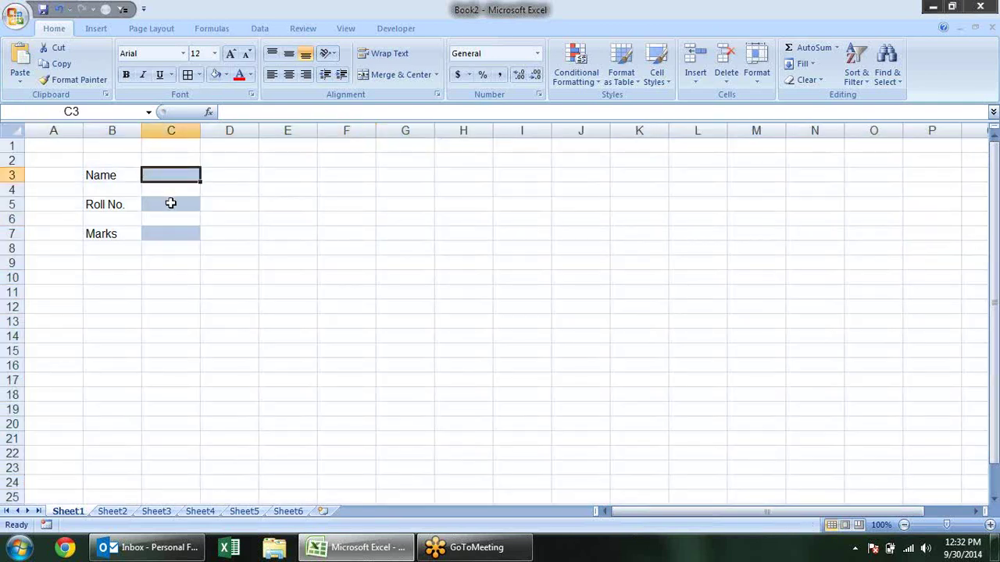
left_click(170, 205)
left_click(166, 235, "ctrl")
key("ctrl+1")
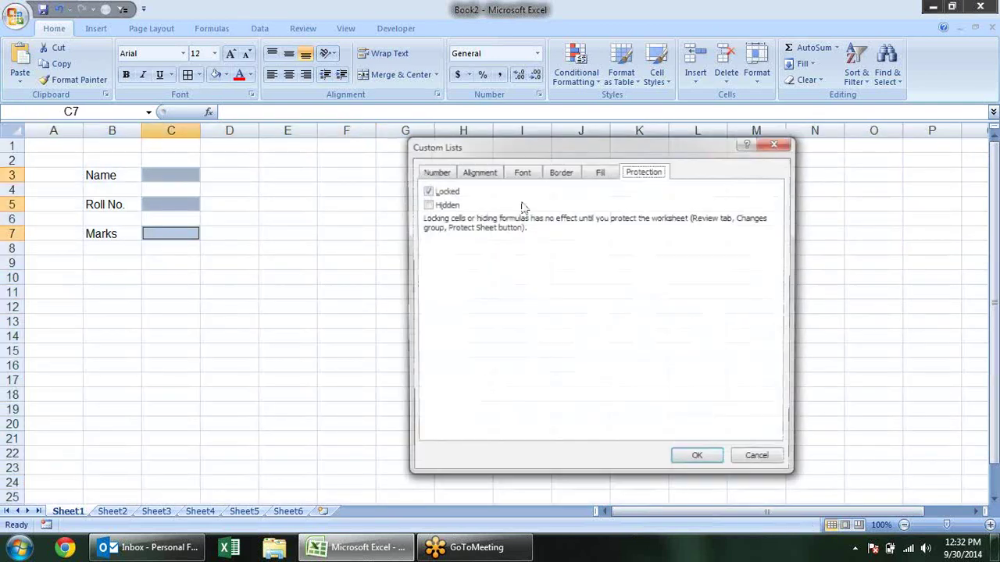
left_click(454, 192)
left_click(719, 460)
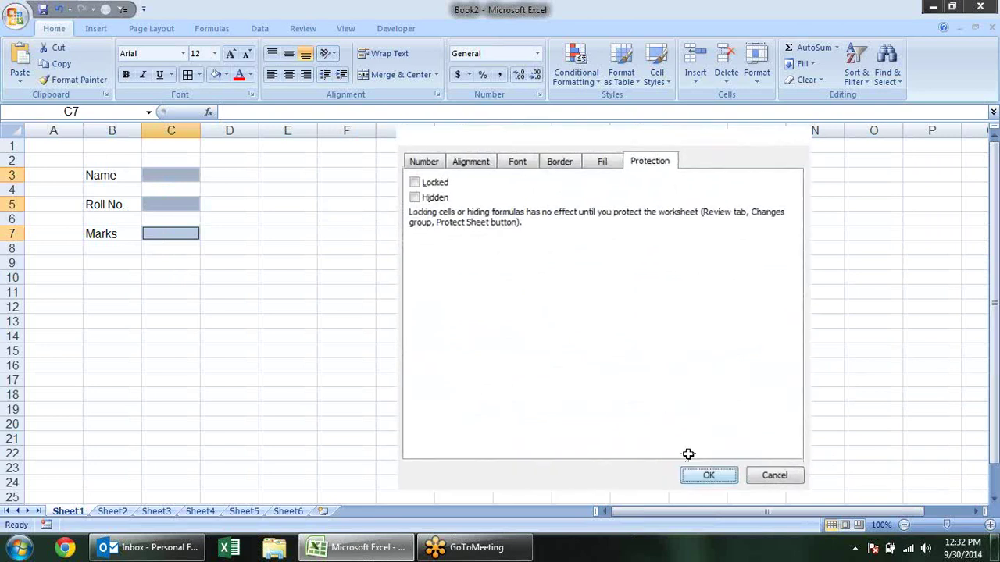
left_click(395, 252)
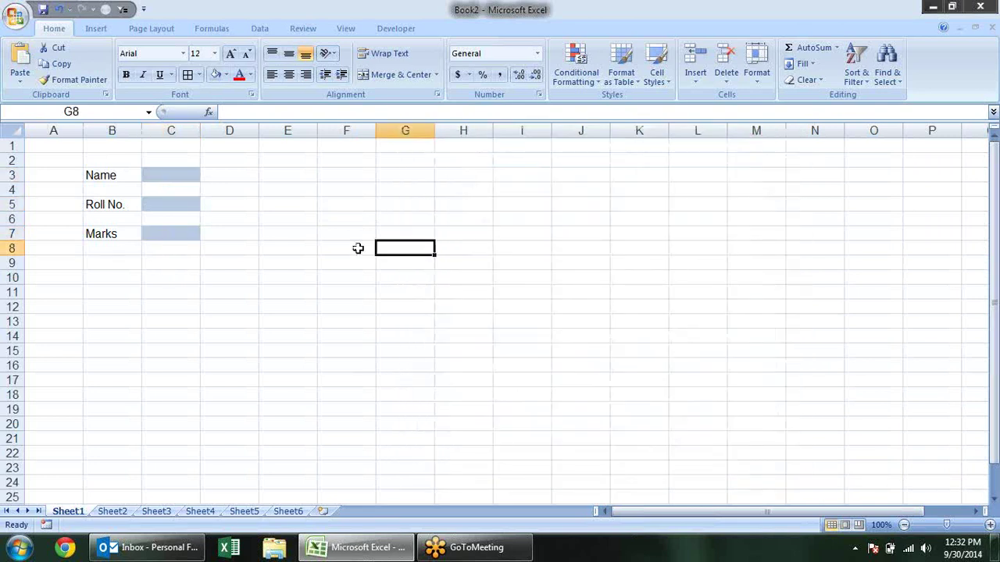
right_click(66, 515)
left_click(124, 436)
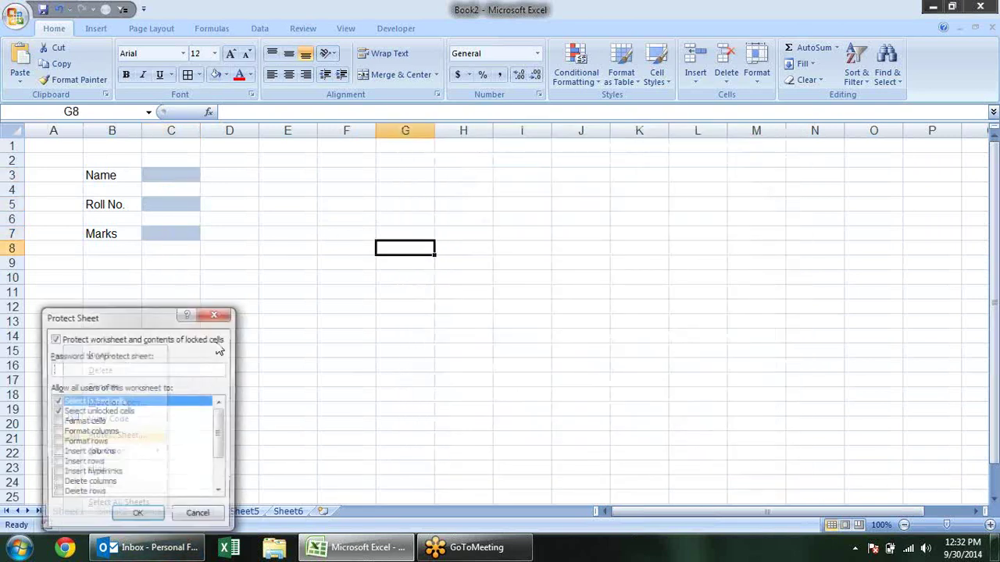
left_click(143, 509)
left_click(232, 163)
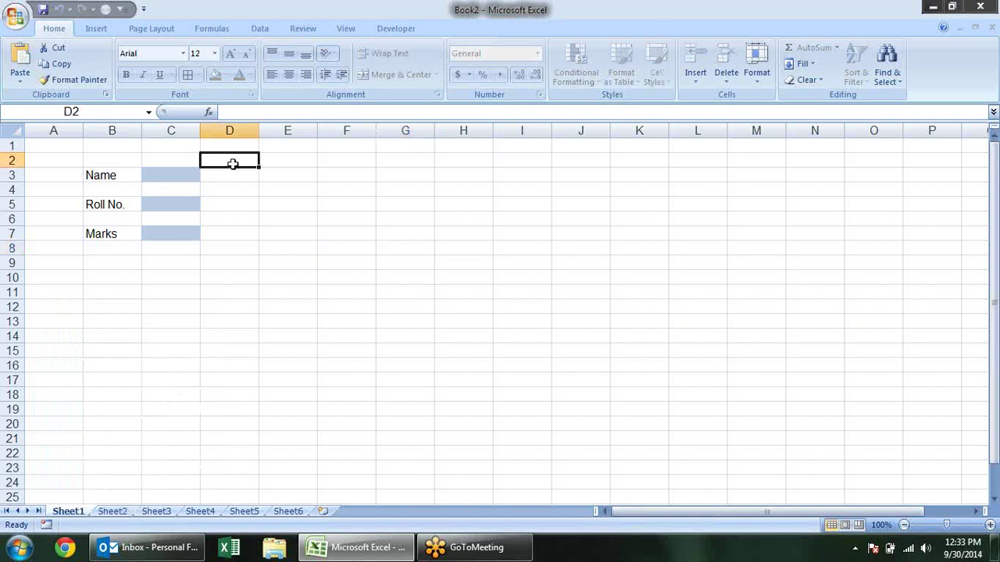
type("a")
key("Return")
double_click(125, 178)
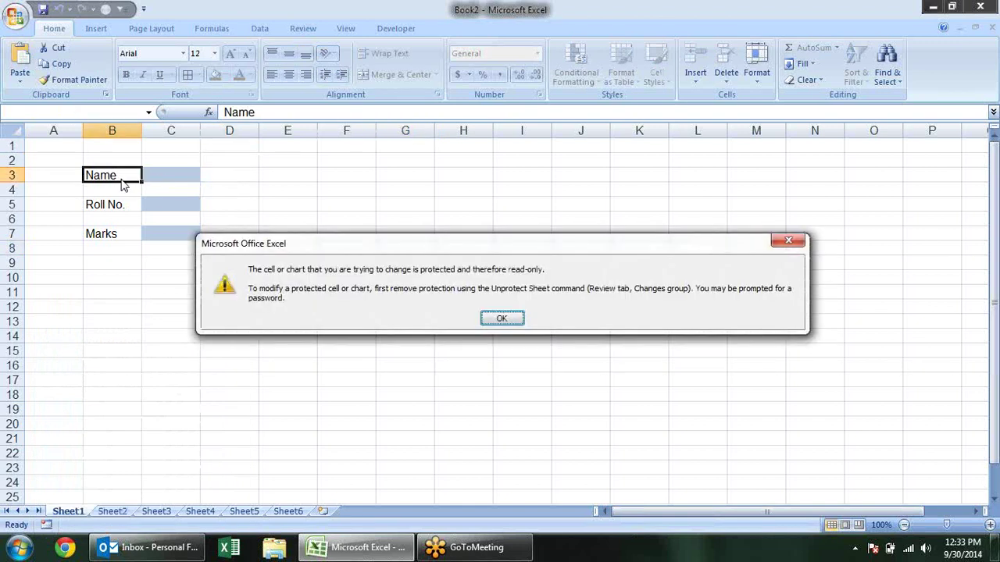
key("Return")
left_click(177, 173)
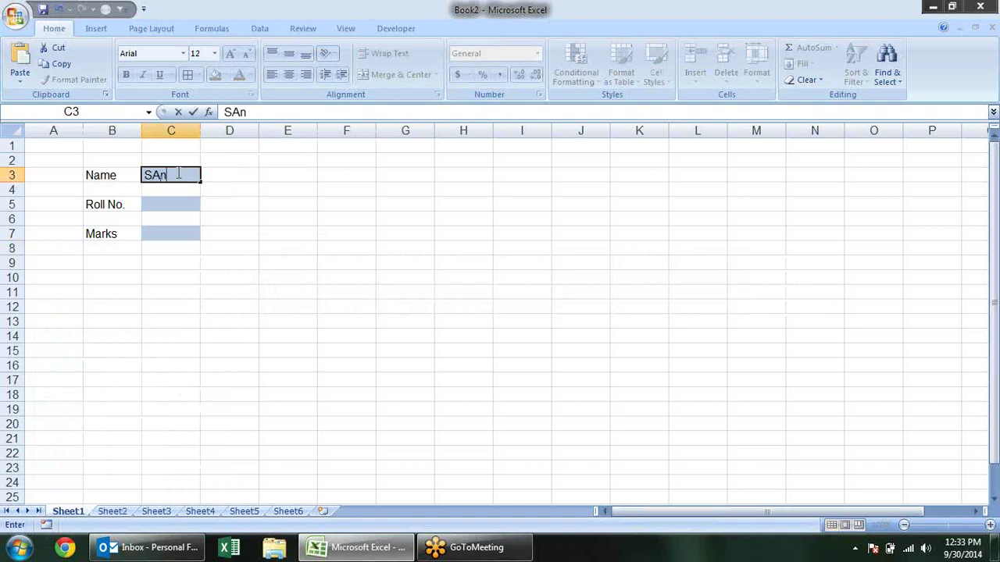
key("BackSpace")
key("BackSpace")
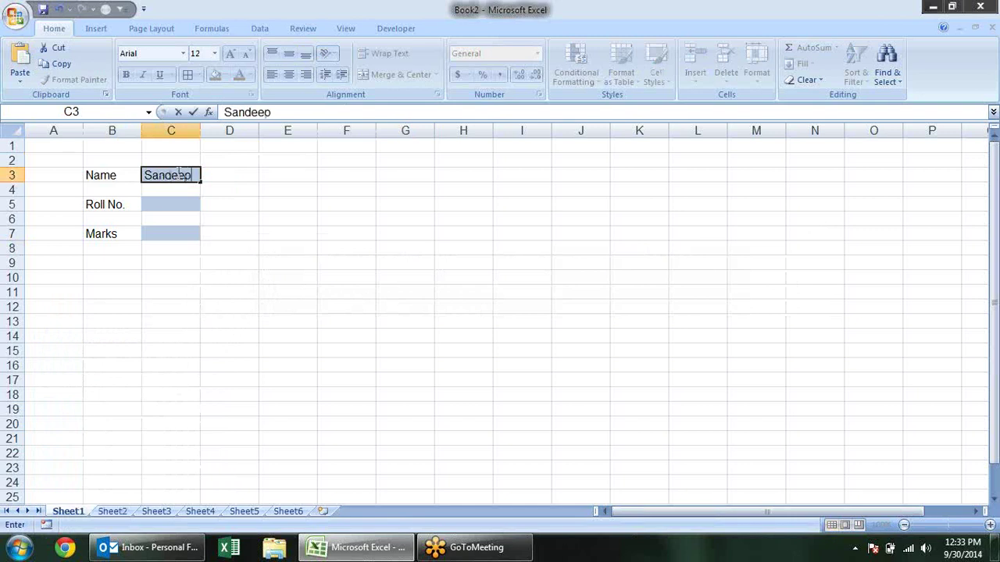
key("Return")
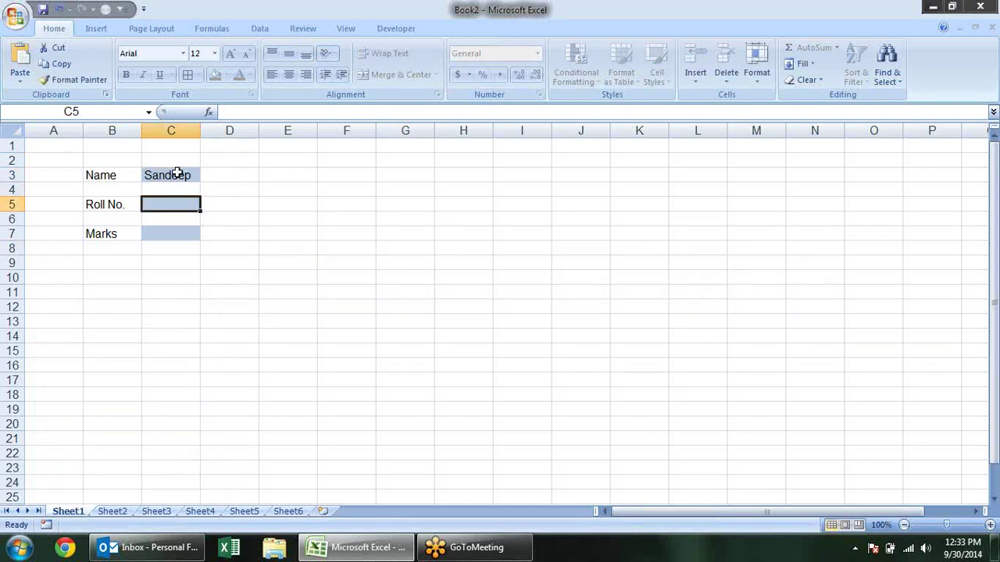
key("End")
key("End")
key("Down")
key("End")
key("Up")
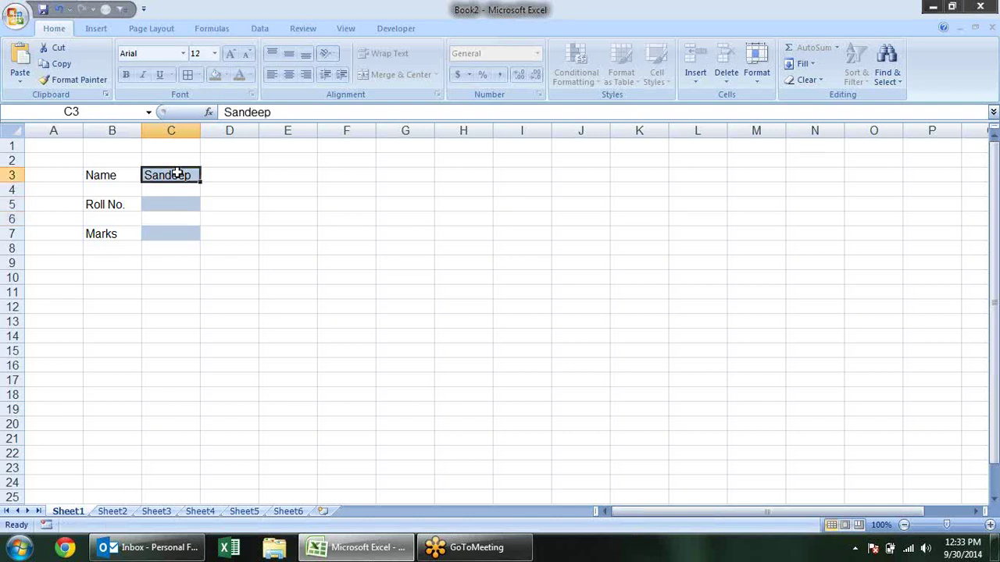
key("Escape")
key("Return")
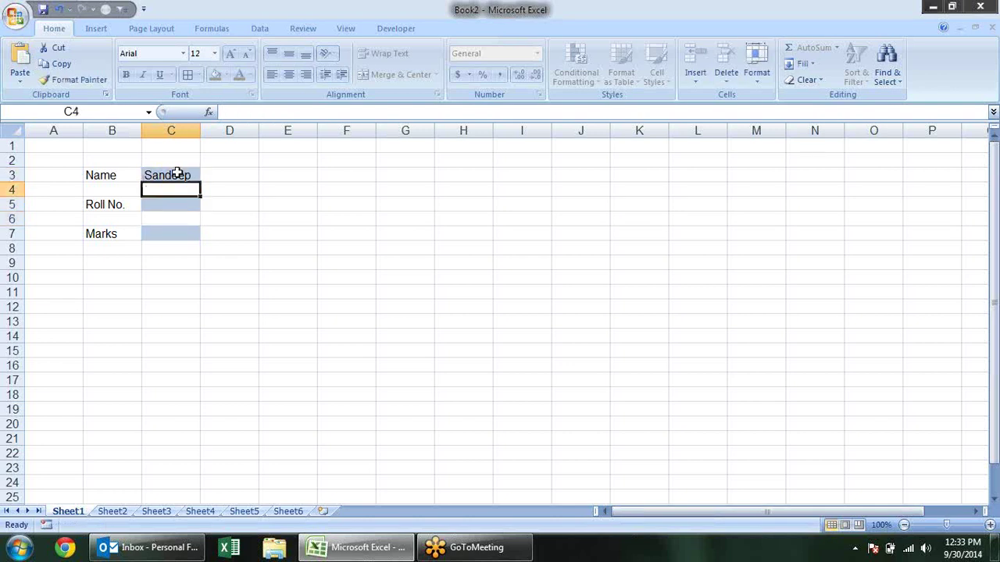
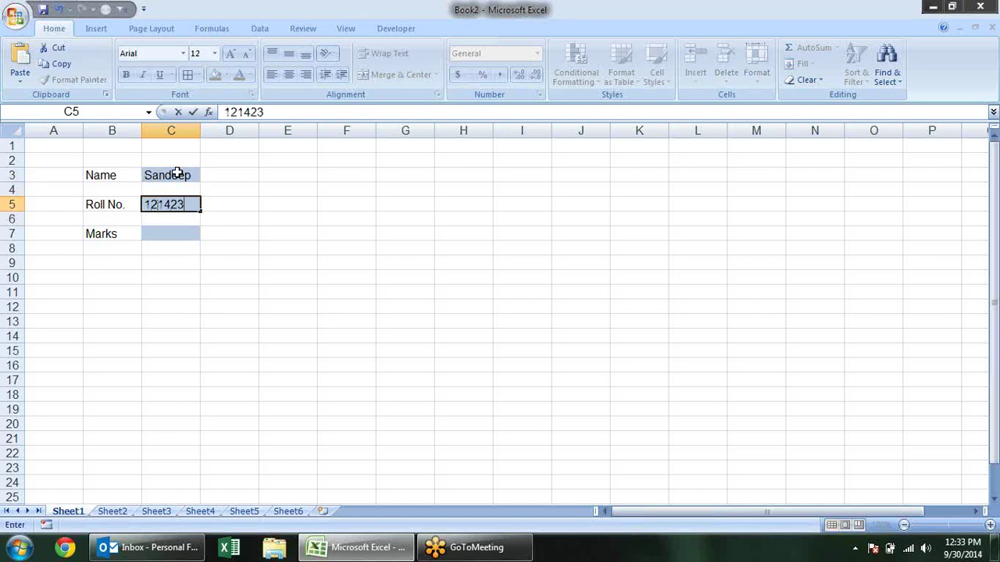
key("Return")
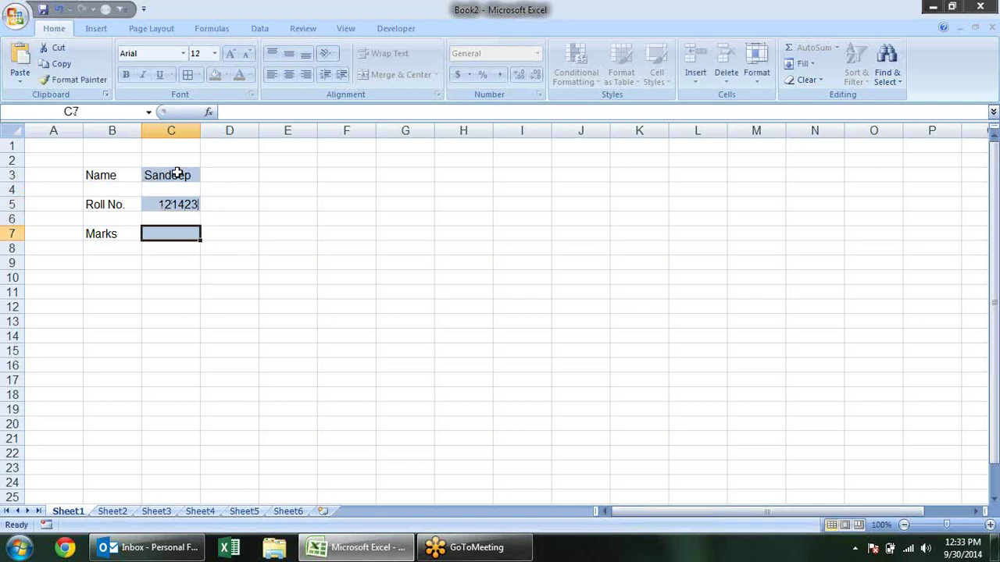
key("Return")
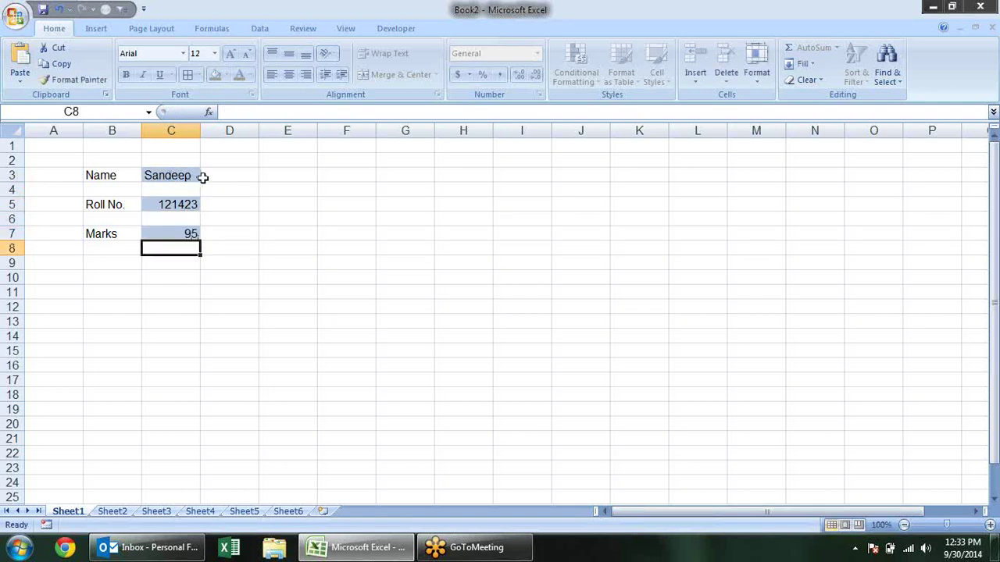
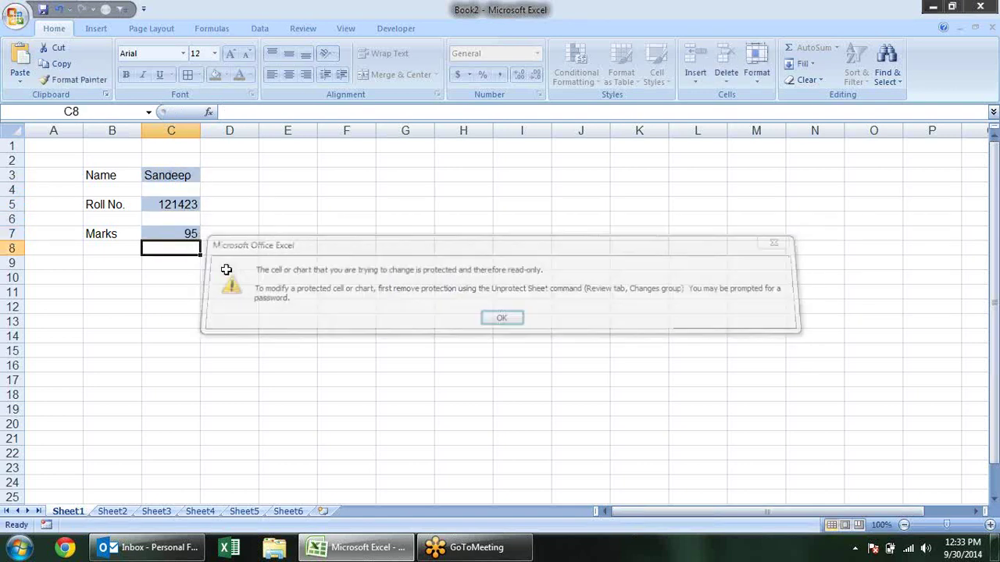
key("Return")
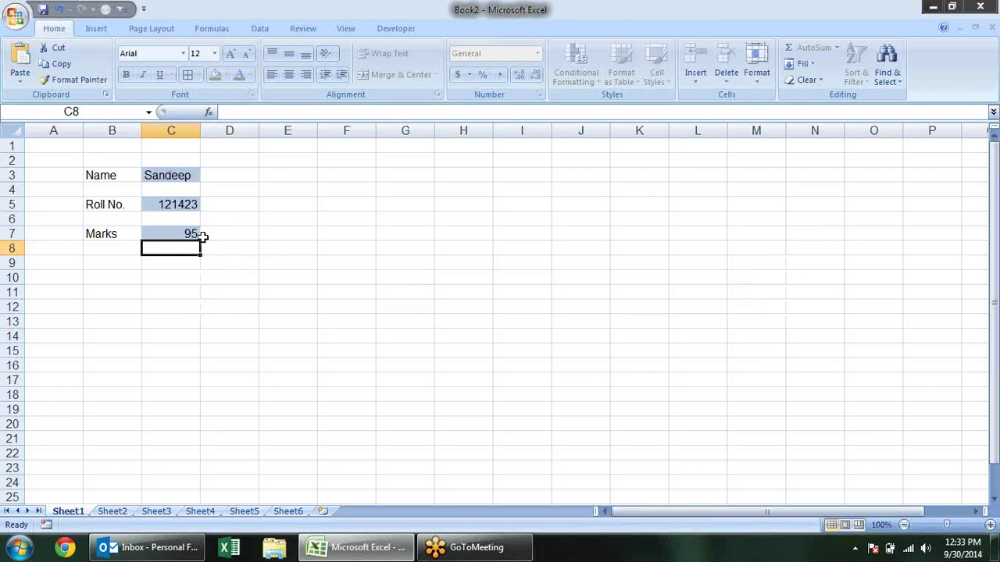
left_click_drag(231, 277, 252, 268)
left_click(202, 215)
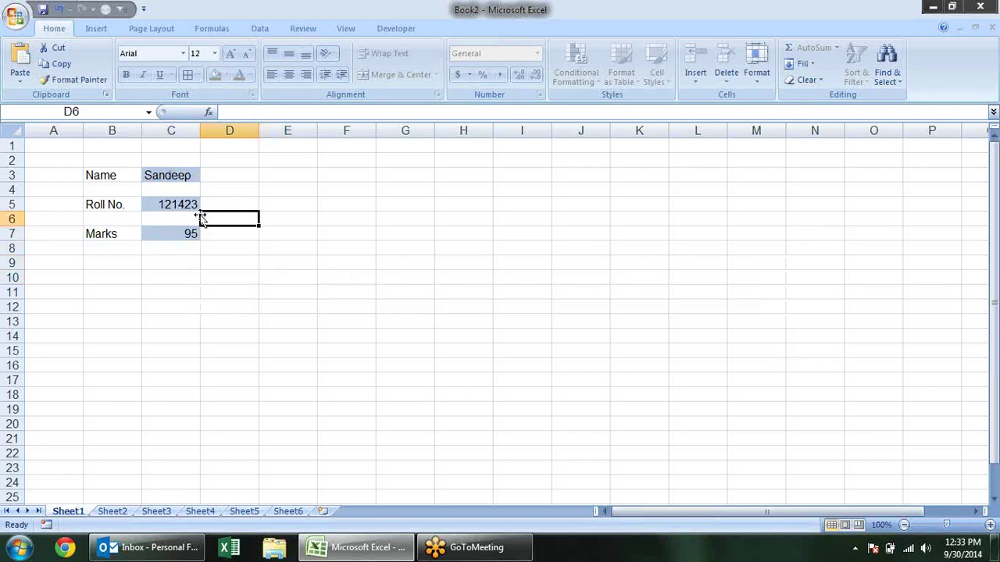
left_click(191, 231)
left_click(191, 205)
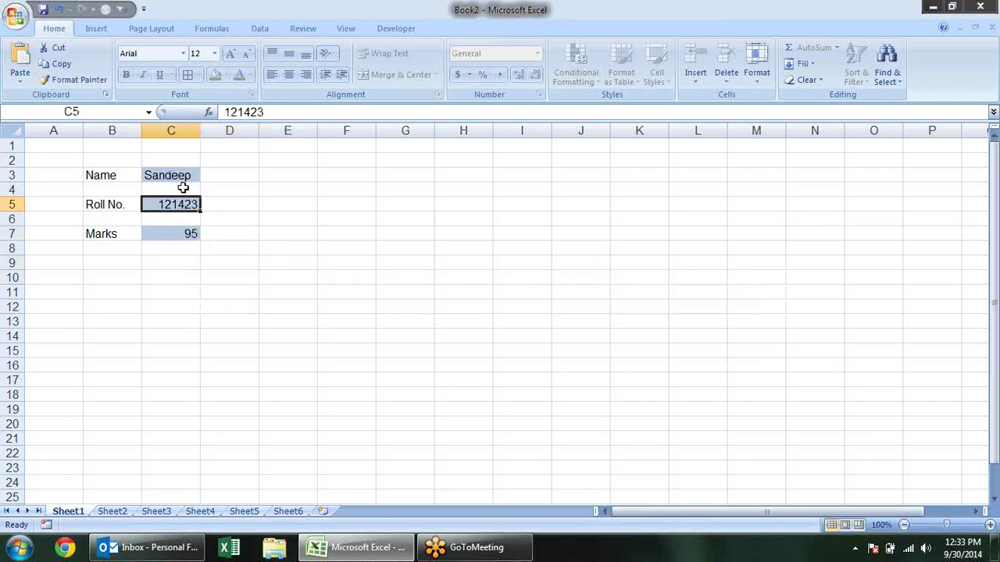
left_click(181, 178)
left_click(183, 205)
left_click(190, 231)
left_click_drag(111, 175, 119, 234)
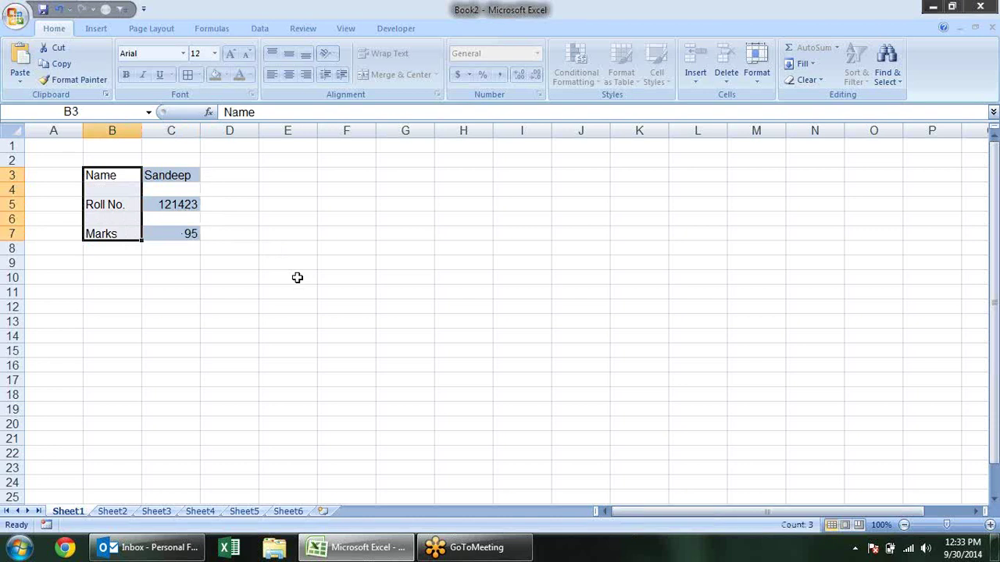
left_click(287, 264)
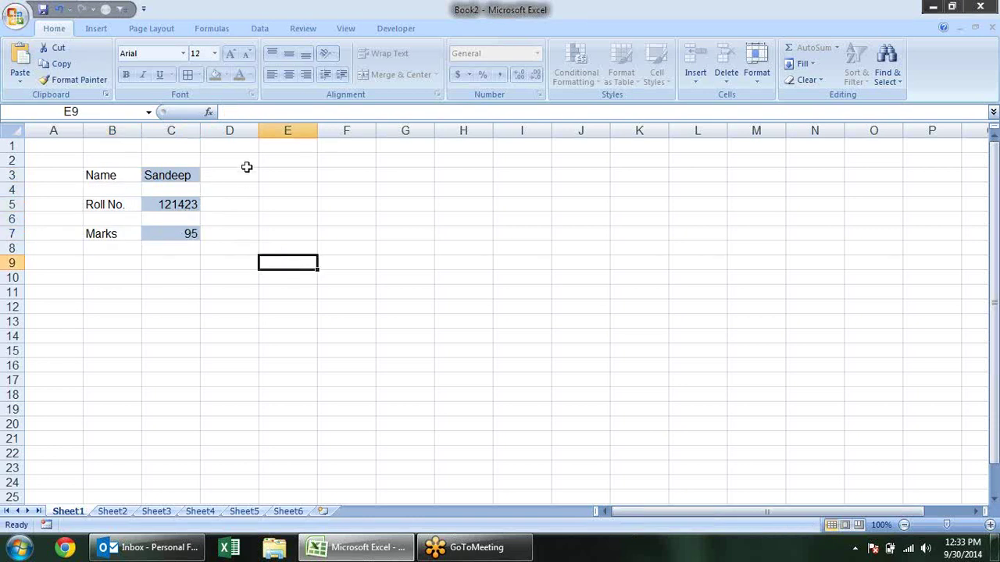
left_click(167, 172)
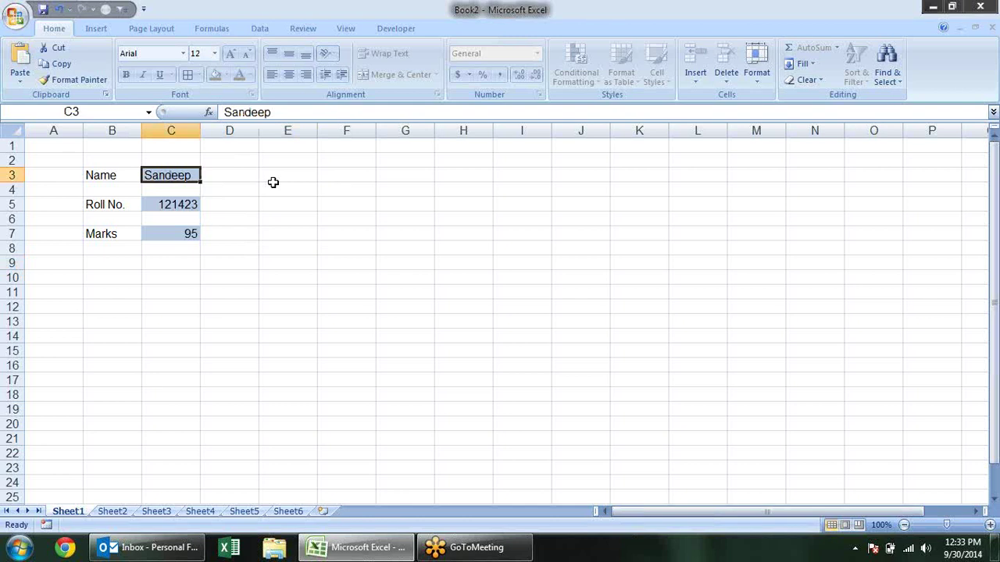
right_click(281, 177)
left_click(276, 193)
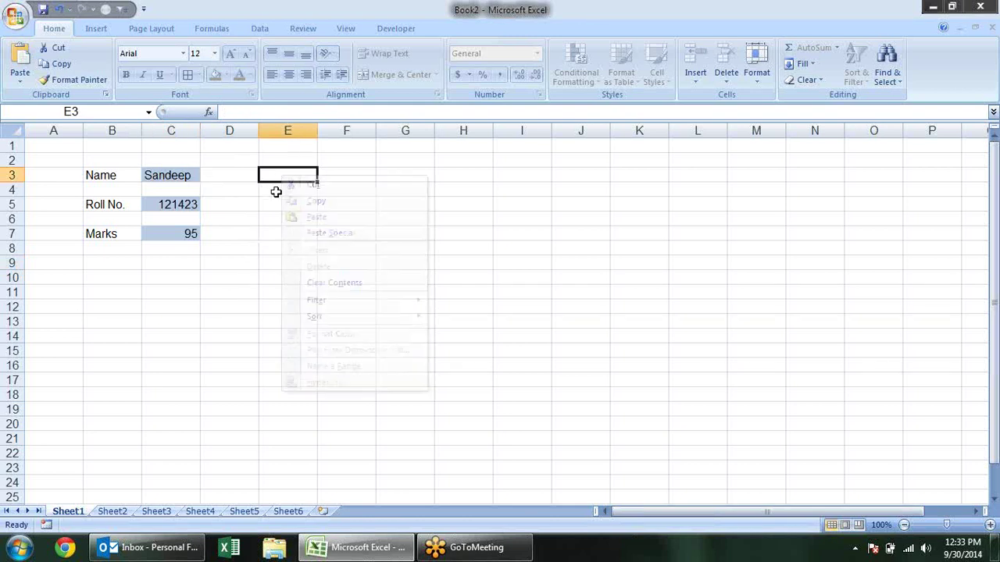
left_click_drag(346, 175, 346, 289)
right_click(358, 227)
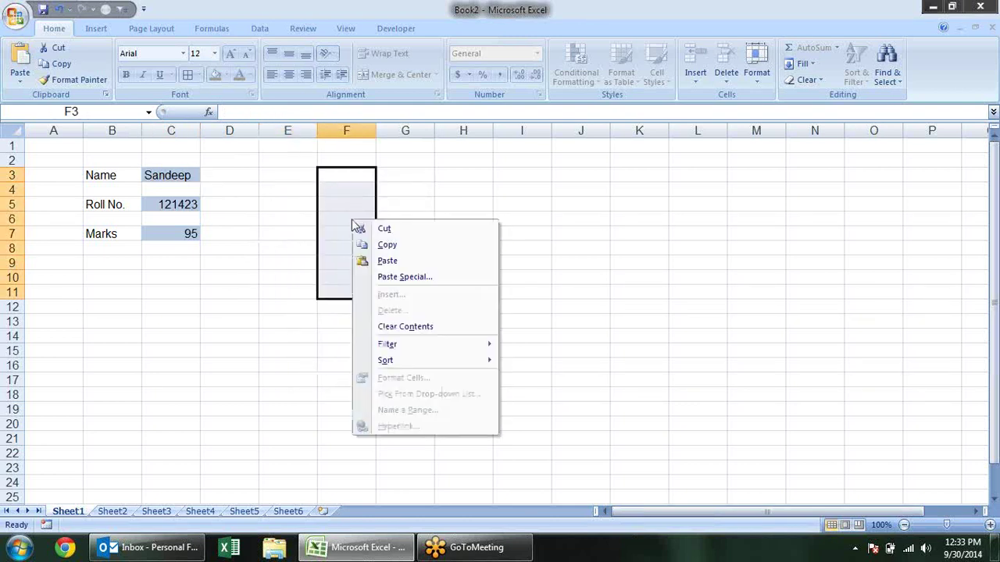
left_click(476, 210)
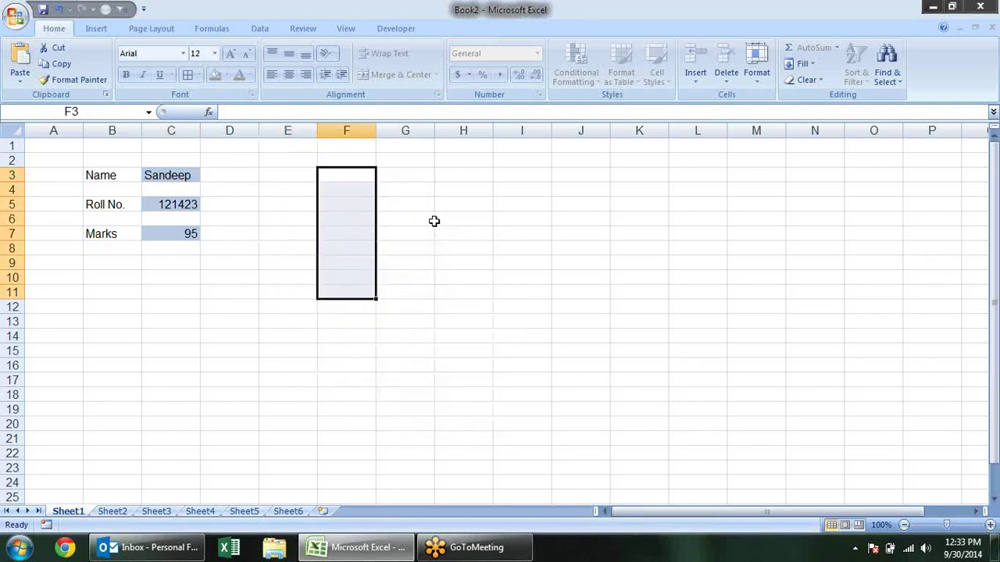
left_click(391, 219)
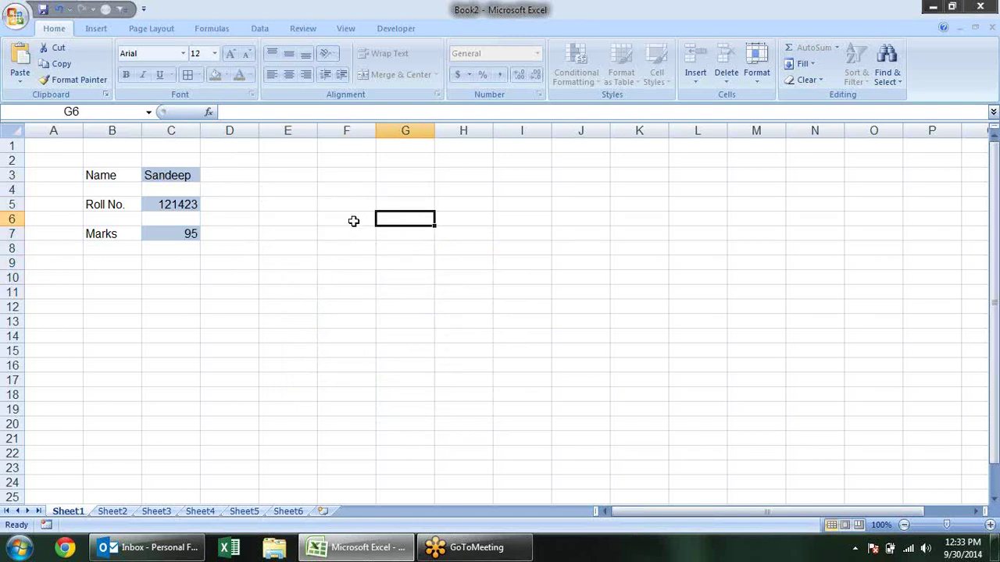
- Remove Sheet1's existing protection from its tab menu
right_click(74, 514)
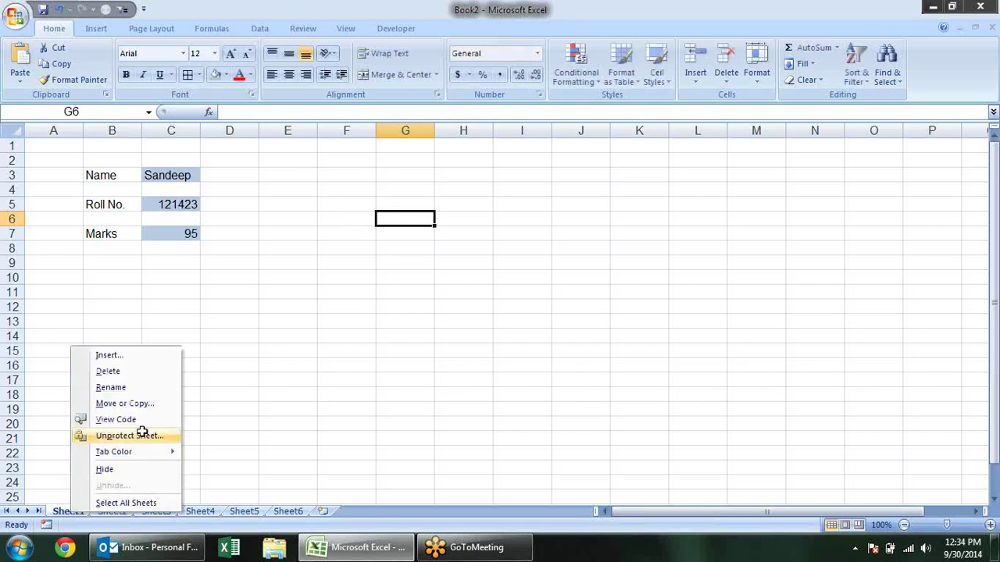
left_click(129, 436)
right_click(79, 502)
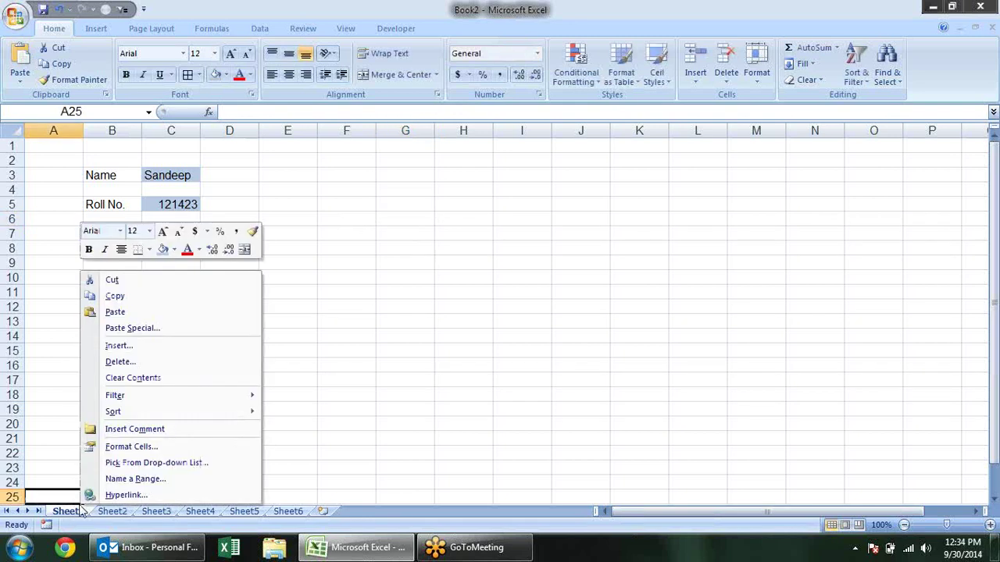
- Protect Sheet1 with a password and Select locked cells turned off
right_click(78, 514)
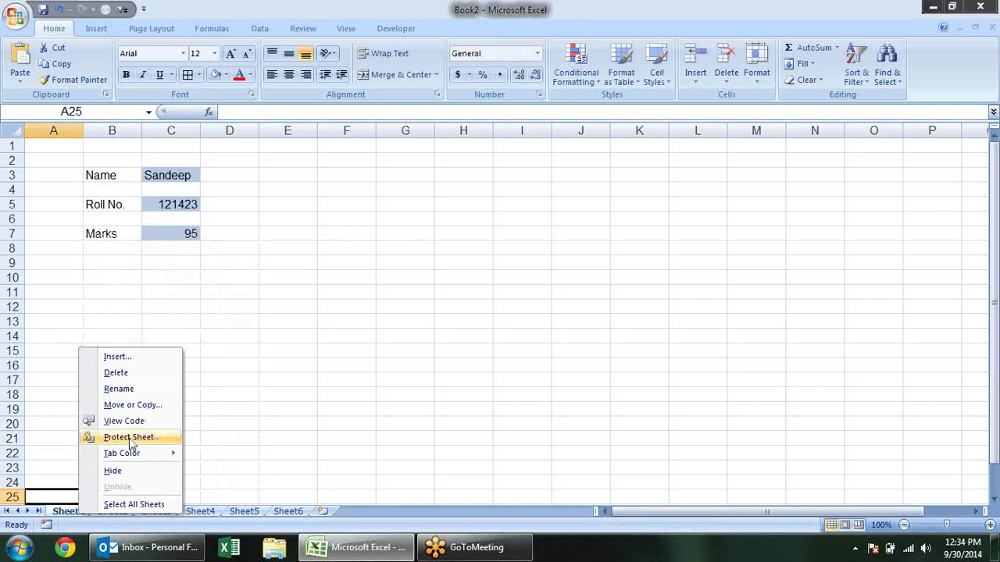
left_click(129, 437)
left_click_drag(564, 265, 482, 195)
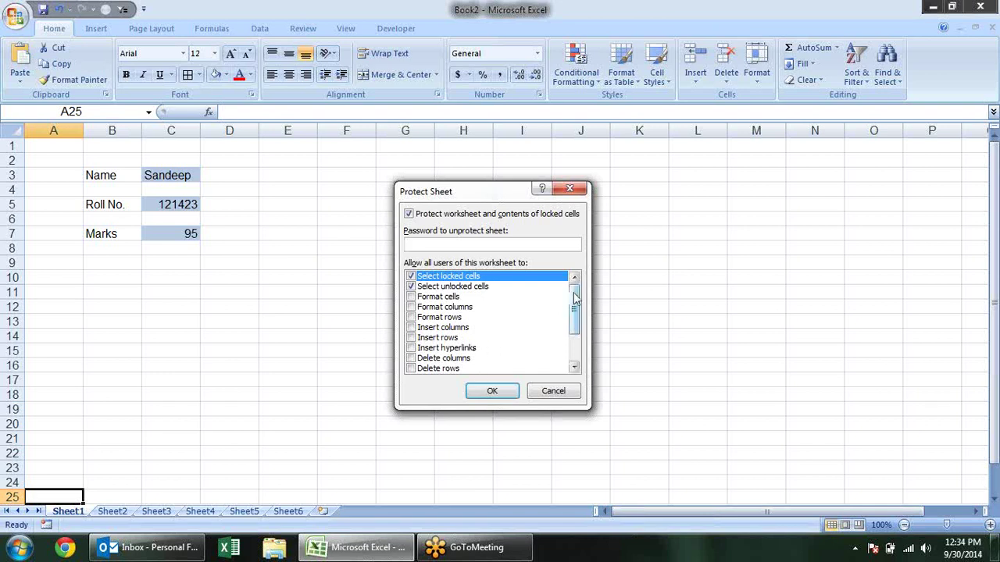
scroll(571, 305, "down", 2)
scroll(577, 289, "up", 2)
type("1")
left_click(411, 277)
left_click(511, 396)
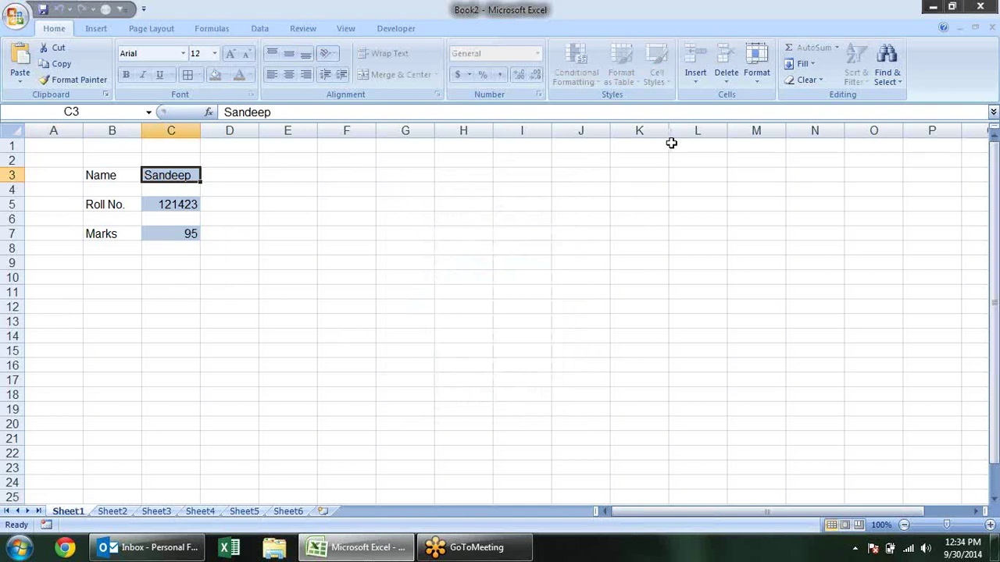
- Cycle through the unlocked cells C3, C5 and C7 with Enter
key("Return")
key("Return")
key("Return")
key("Return")
key("Return")
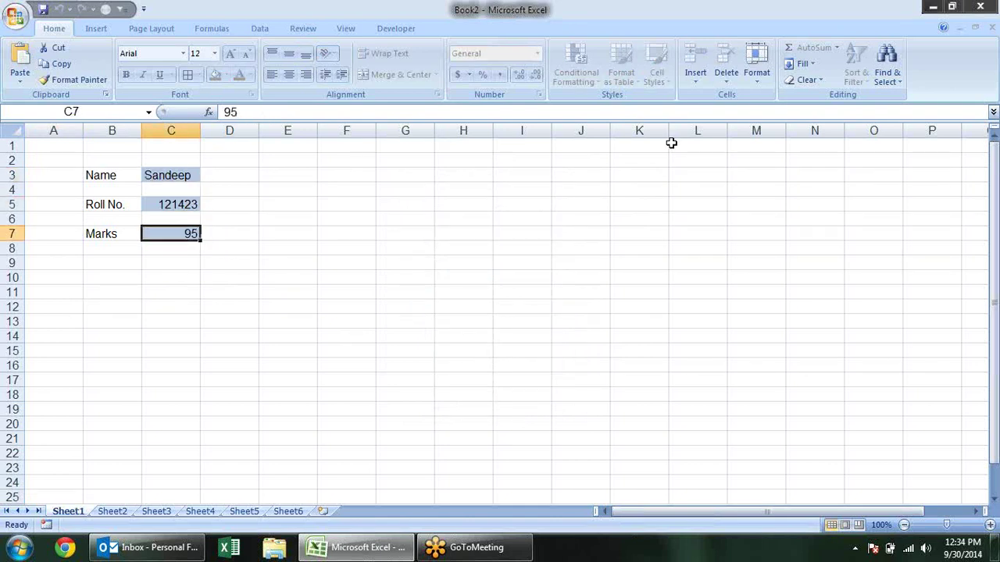
key("Return")
key("Return")
key("Return")
key("Return")
key("Return")
key("Return")
key("Return")
key("Return")
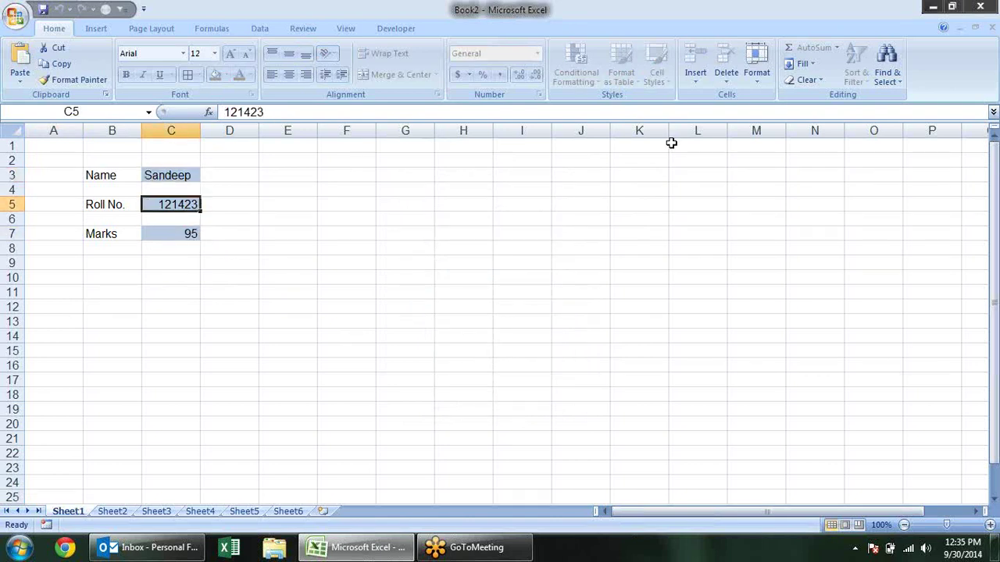
key("Return")
key("Return")
key("Return")
key("Return")
key("Return")
key("Return")
key("Return")
key("Return")
key("Return")
key("Return")
key("Return")
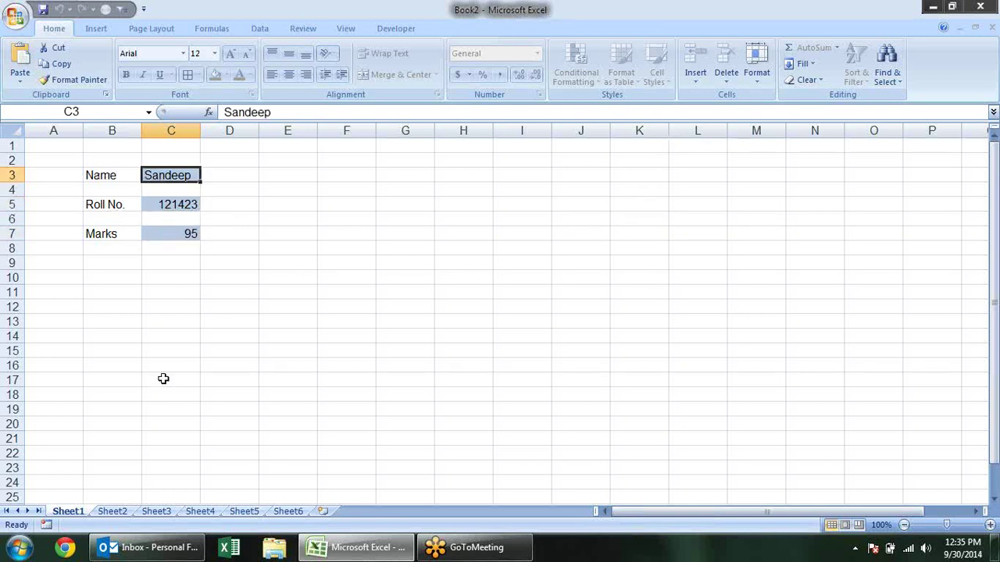
- Remove Sheet1's protection and select cell E20
right_click(87, 512)
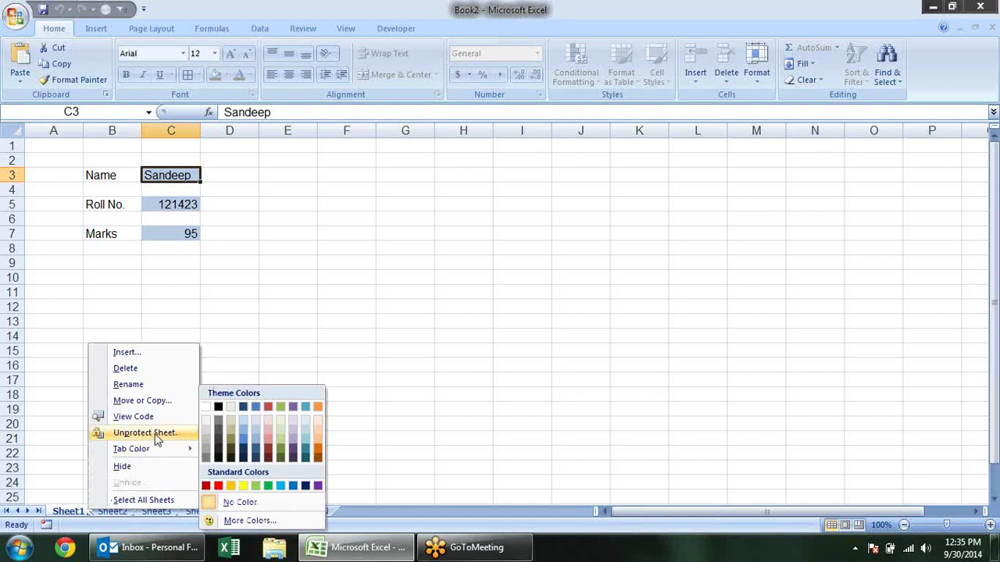
left_click(240, 346)
right_click(67, 523)
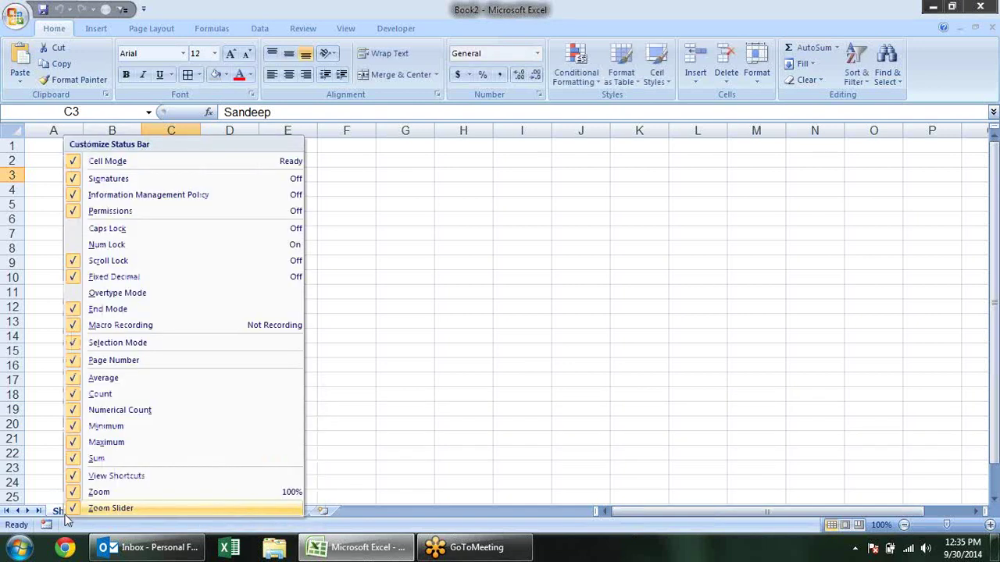
key("Escape")
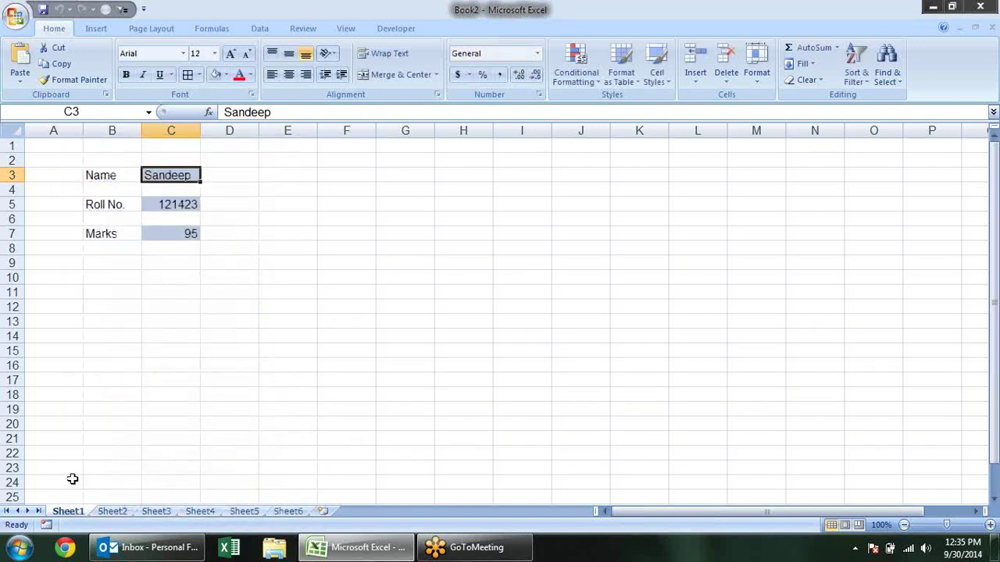
left_click(273, 425)
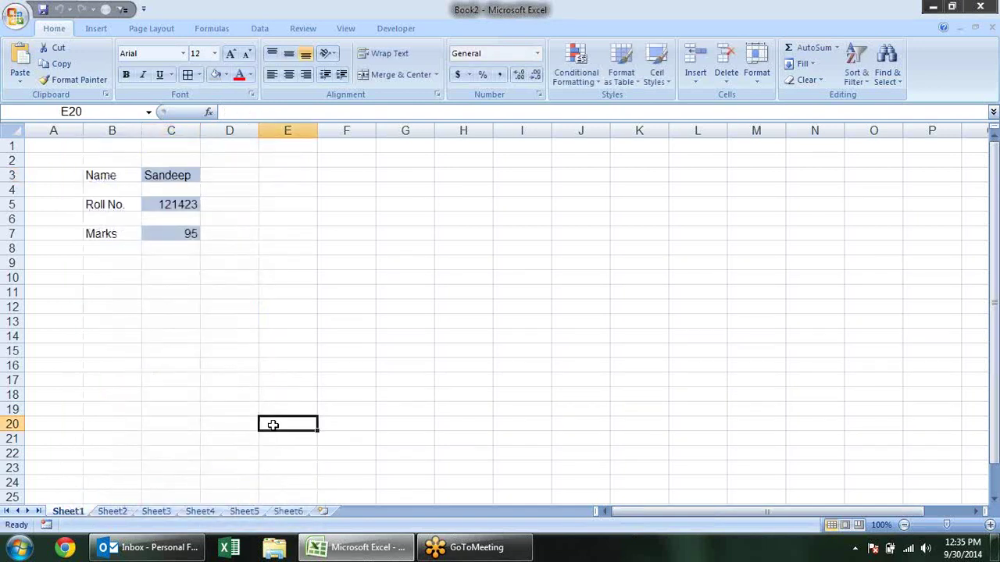
- On the Review tab, step through the value cells C3, C5 and C7
left_click(298, 29)
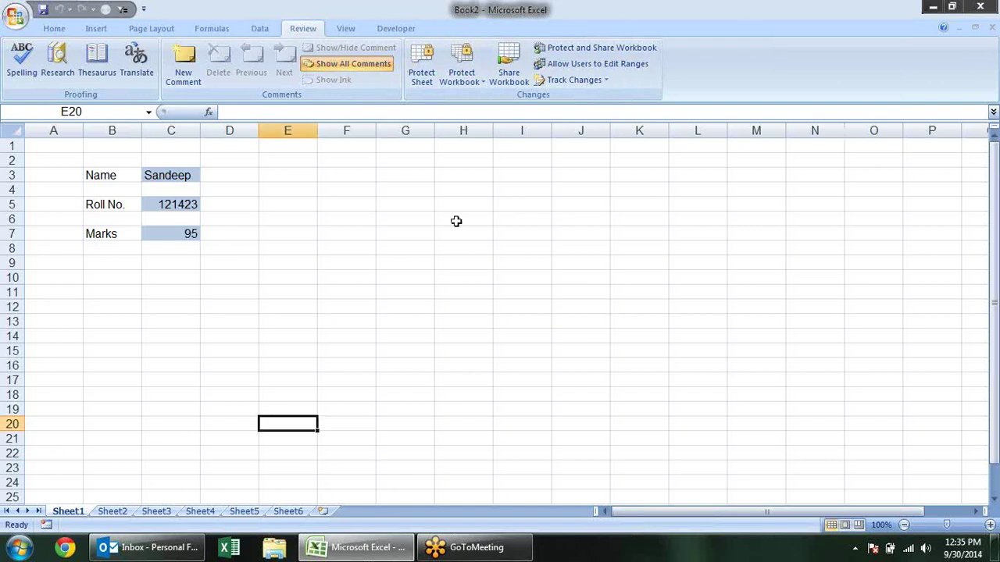
left_click(278, 265)
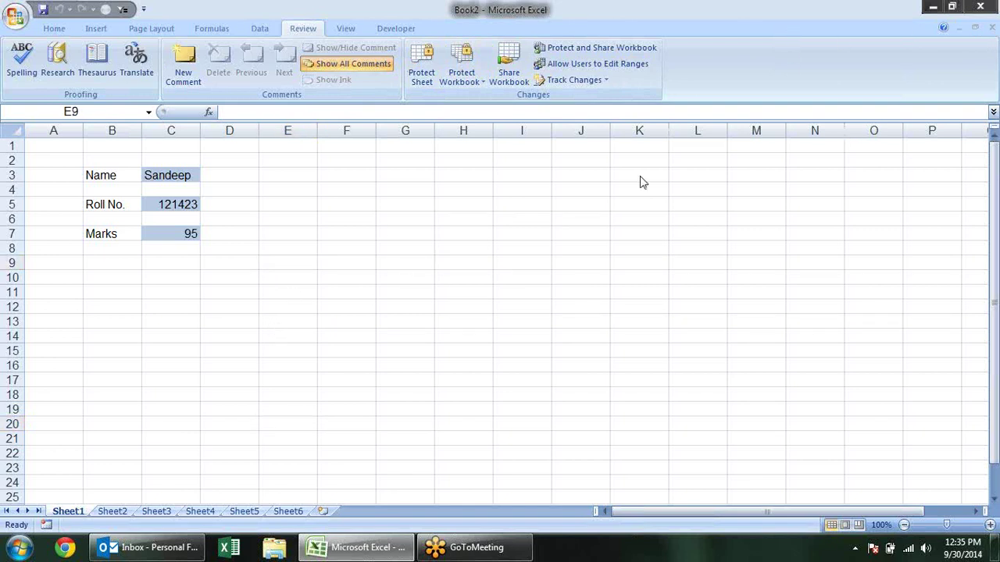
left_click(179, 179)
left_click(179, 215)
key("Return")
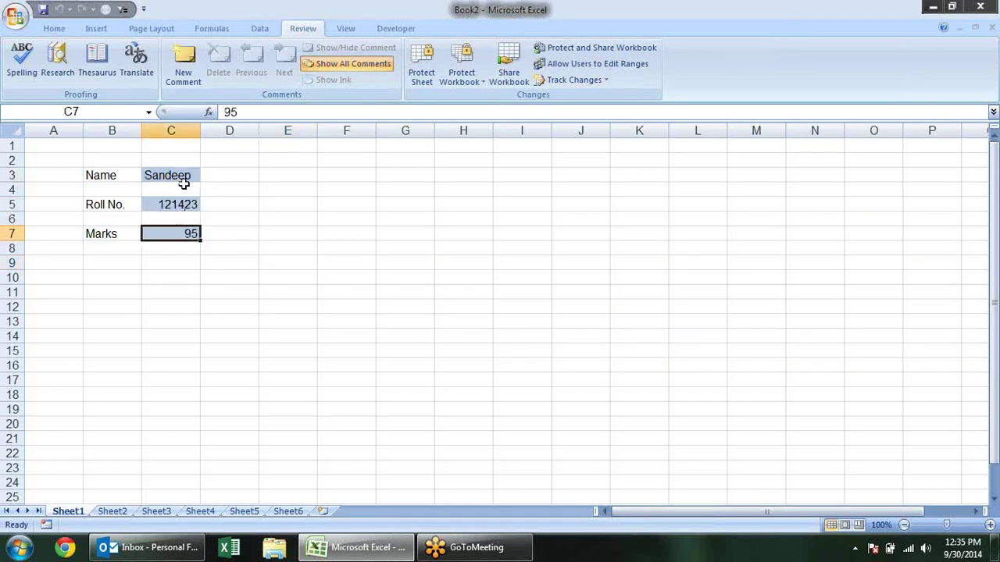
key("Return")
key("Return")
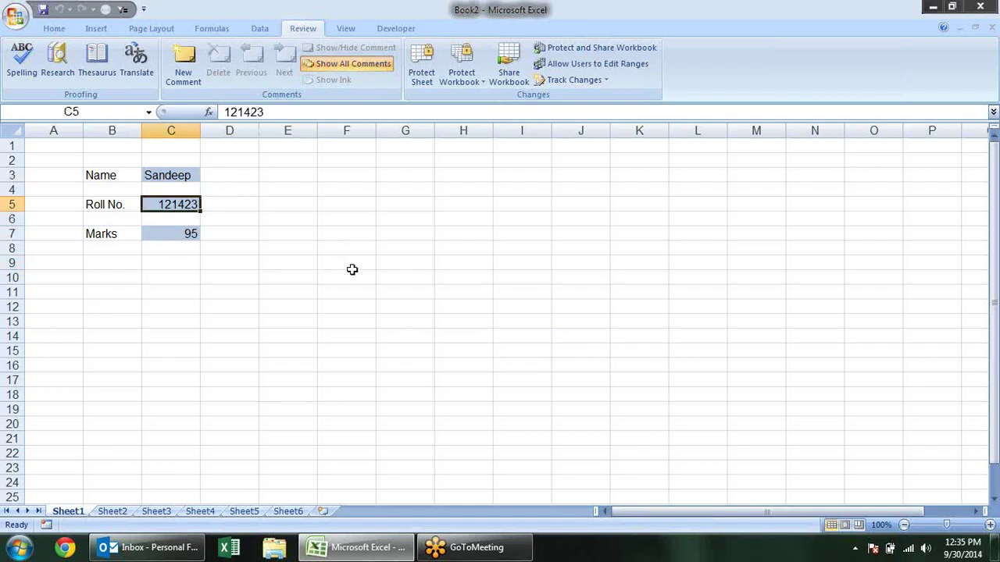
key("shift+Return")
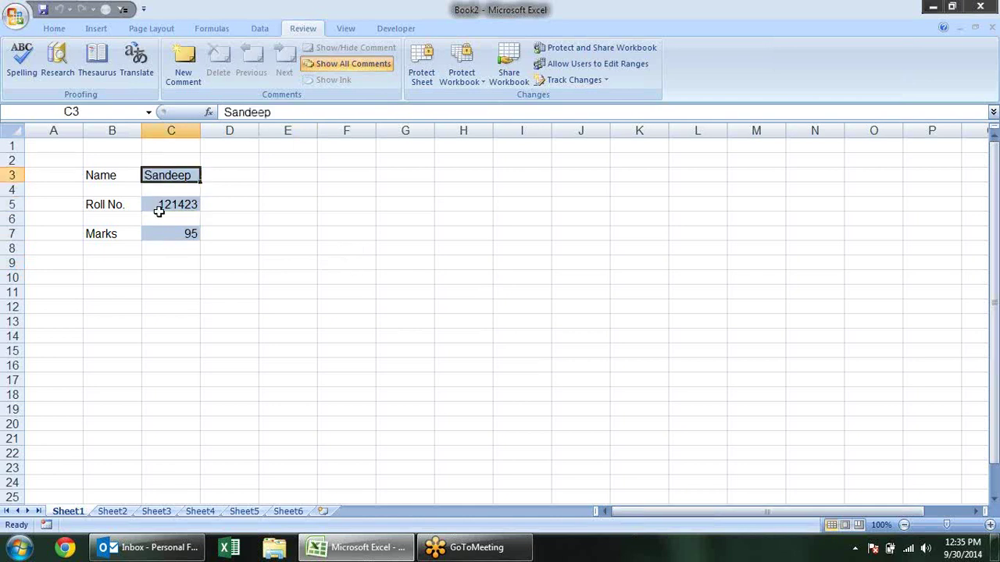
key("Return")
key("Return")
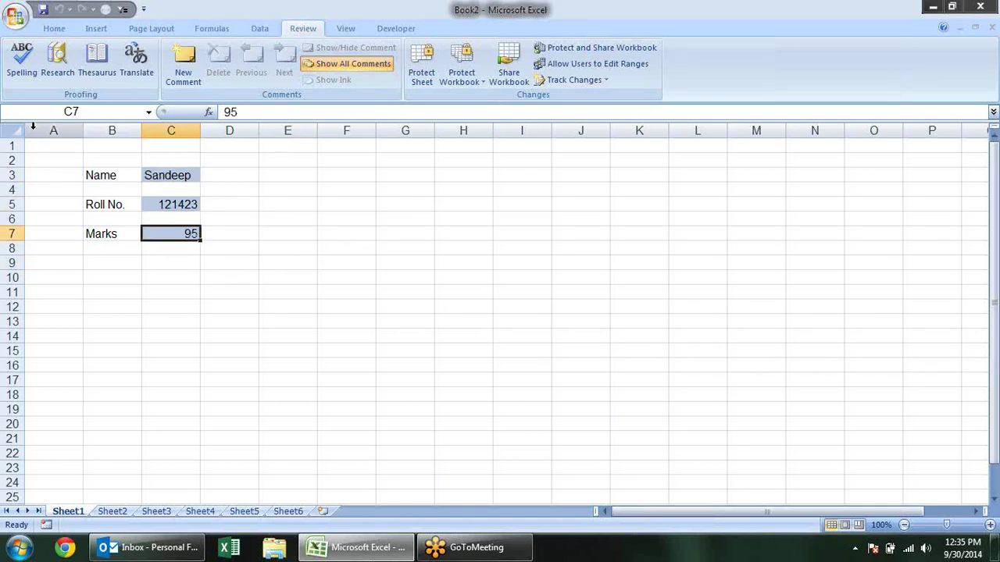
- Select the whole sheet and turn off Locked for every cell
left_click(16, 131)
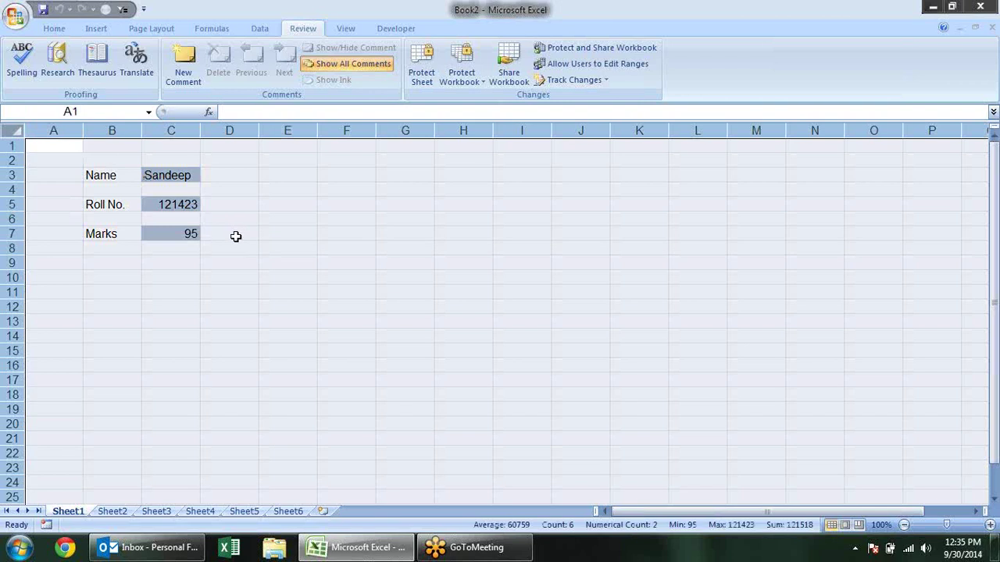
key("ctrl+1")
left_click(458, 194)
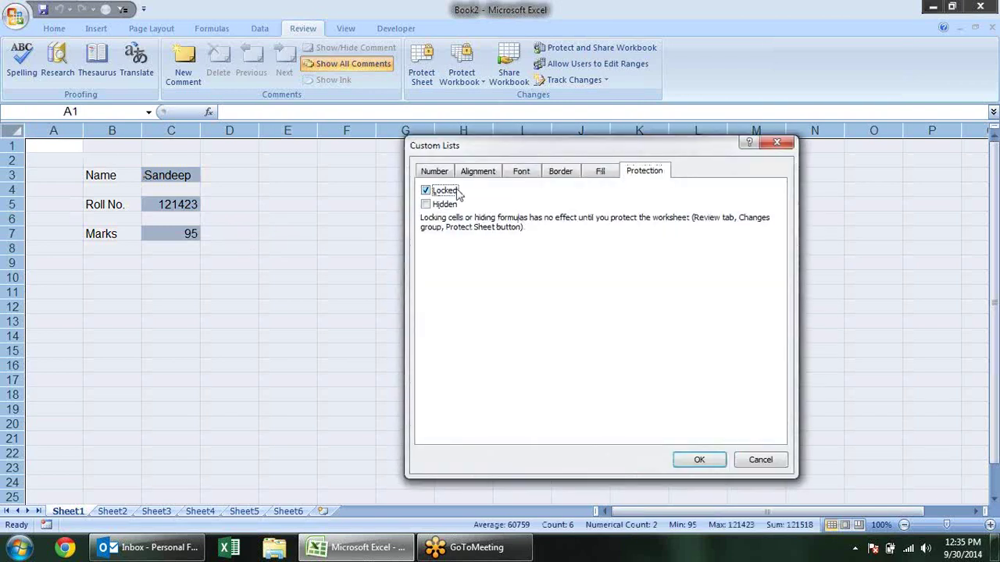
left_click(688, 456)
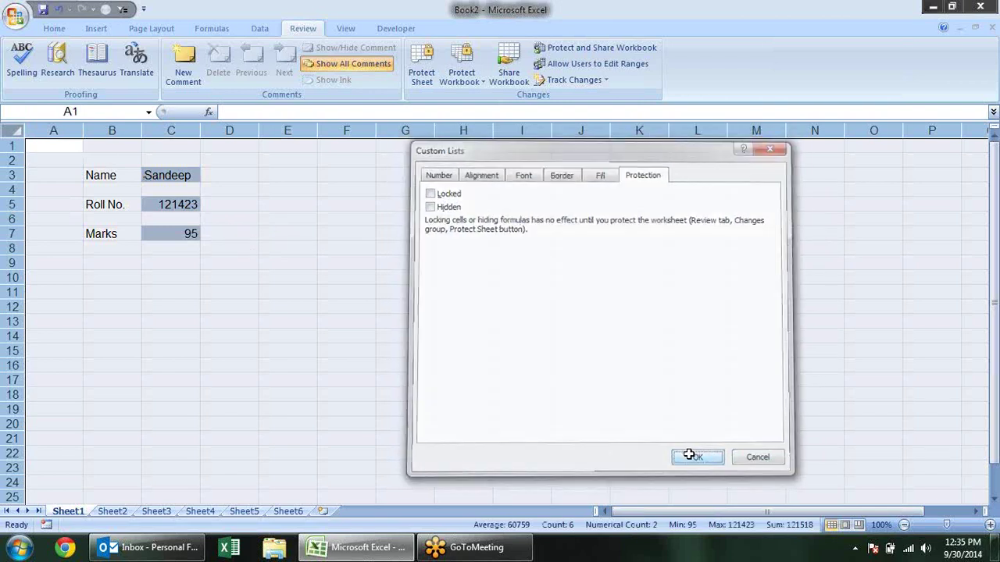
- Verify that C3:C7 also have Locked turned off
left_click(266, 233)
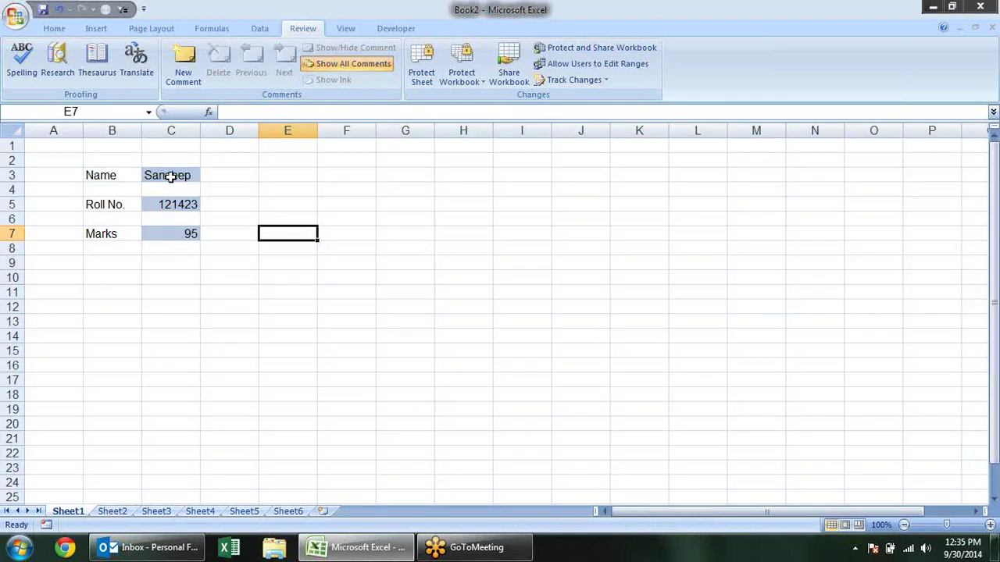
left_click_drag(170, 177, 185, 238)
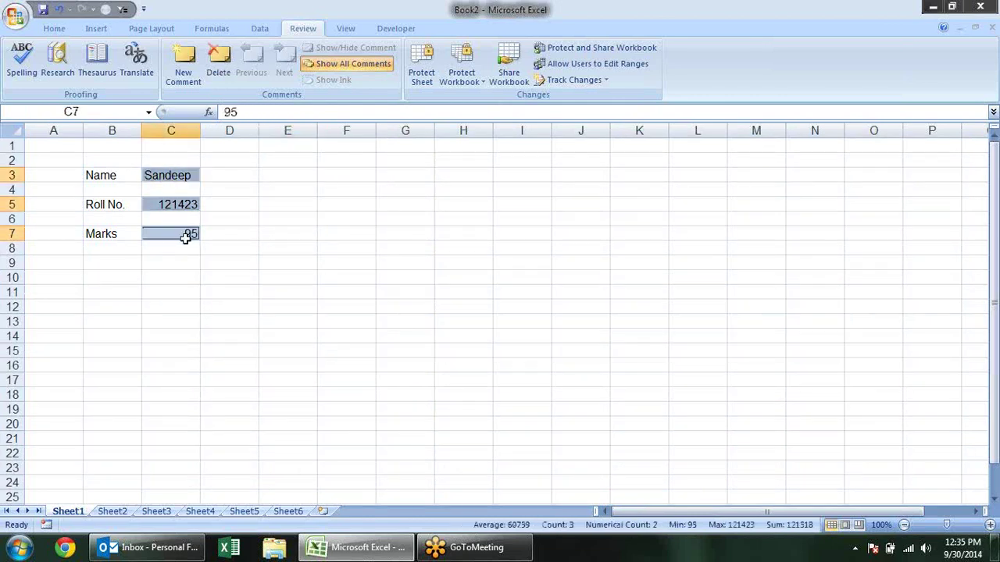
key("ctrl+1")
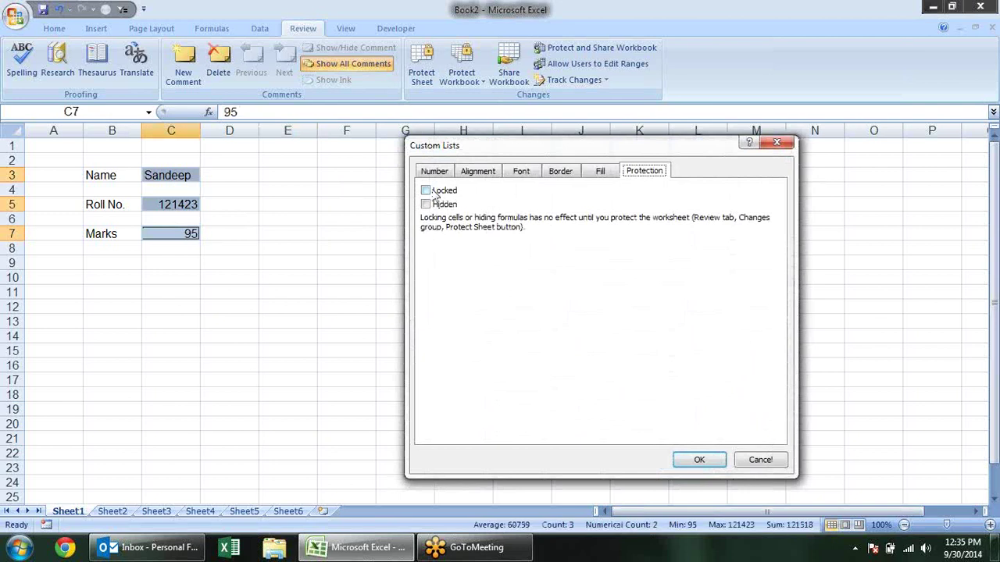
left_click(698, 460)
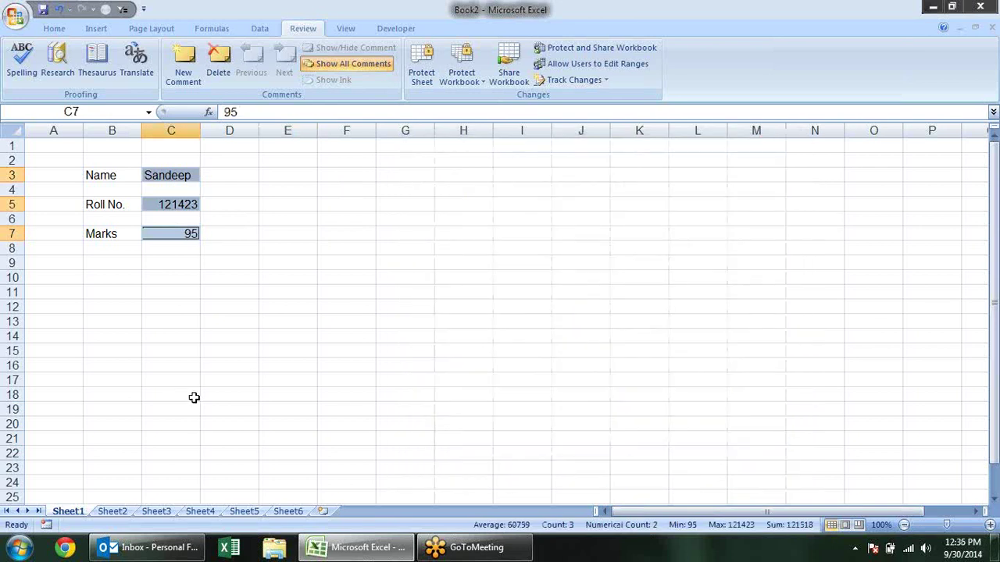
left_click(223, 382)
- Protect Sheet1 with the password, allowing selection of locked cells
right_click(67, 511)
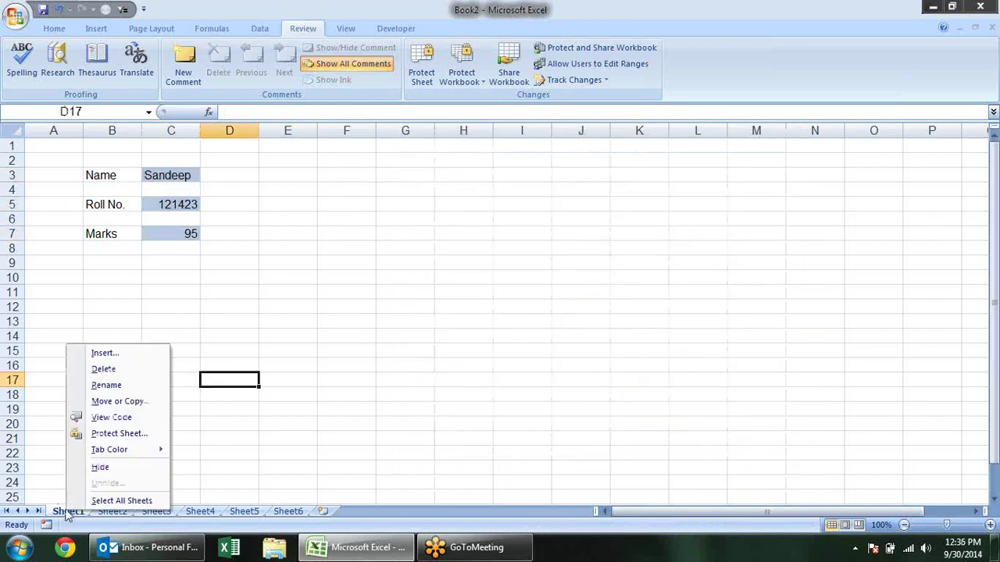
left_click(117, 434)
left_click(117, 402)
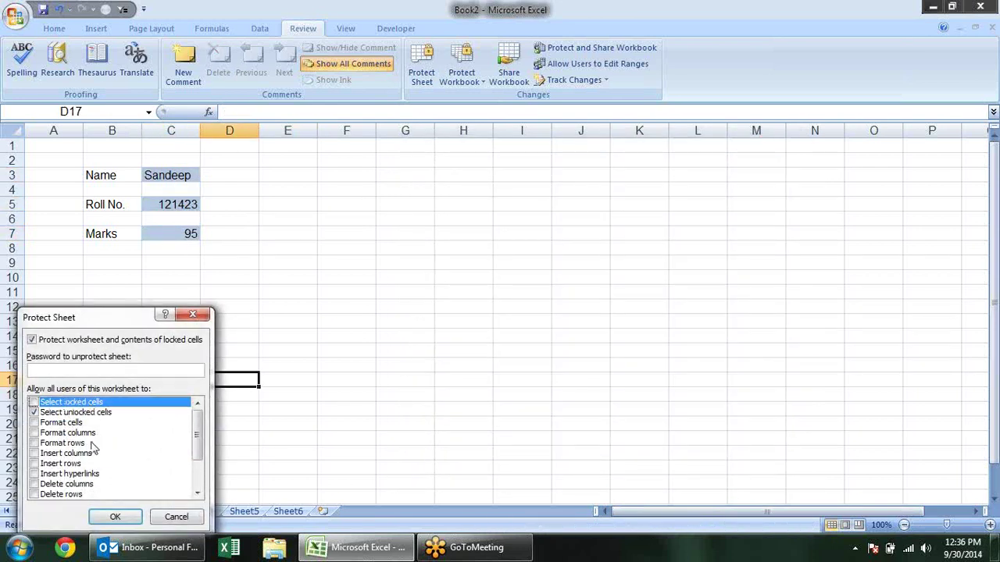
left_click(34, 402)
key("Return")
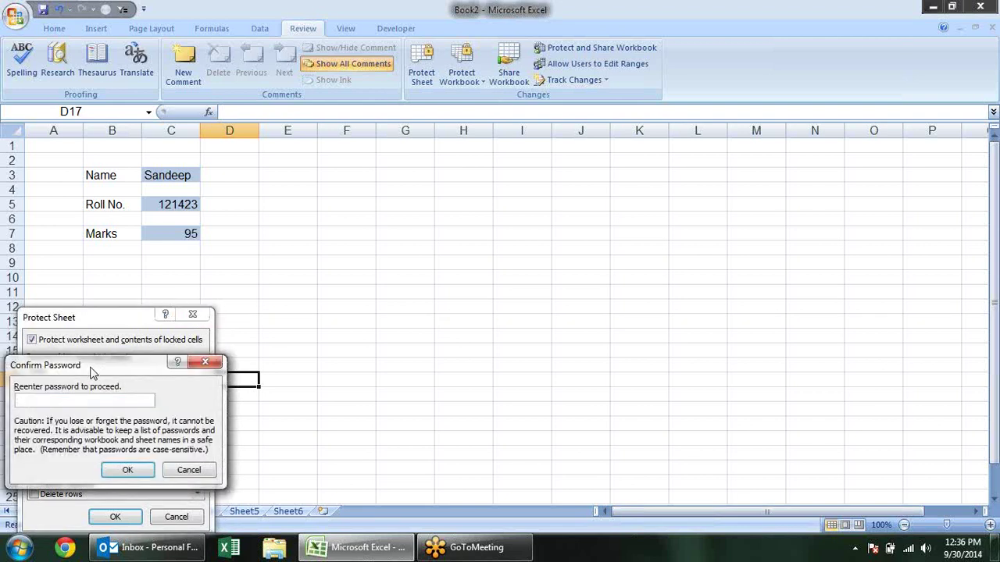
key("Return")
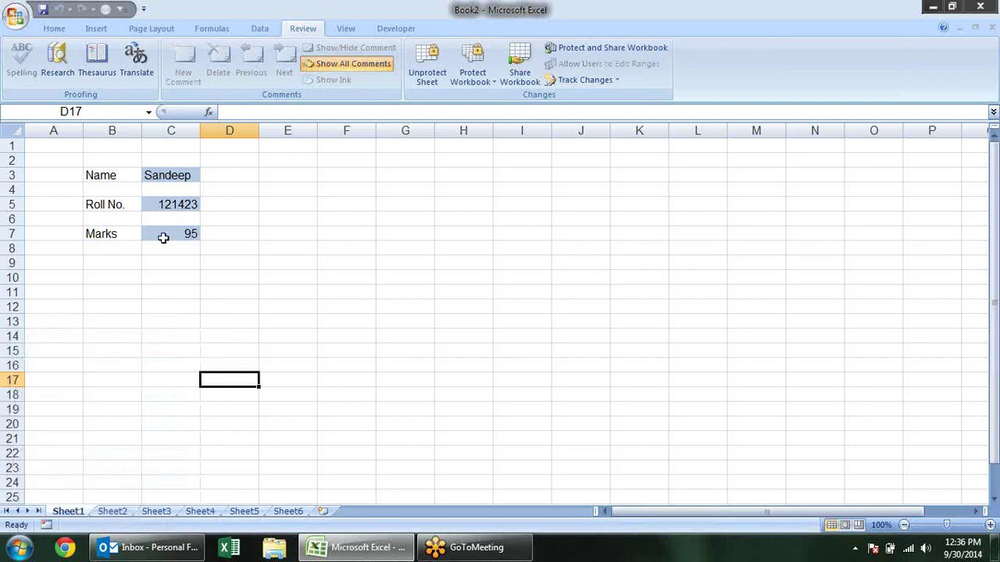
- Try editing the Sandeep value in C3 to test the protection
left_click(163, 236)
key("Tab")
left_click(243, 246)
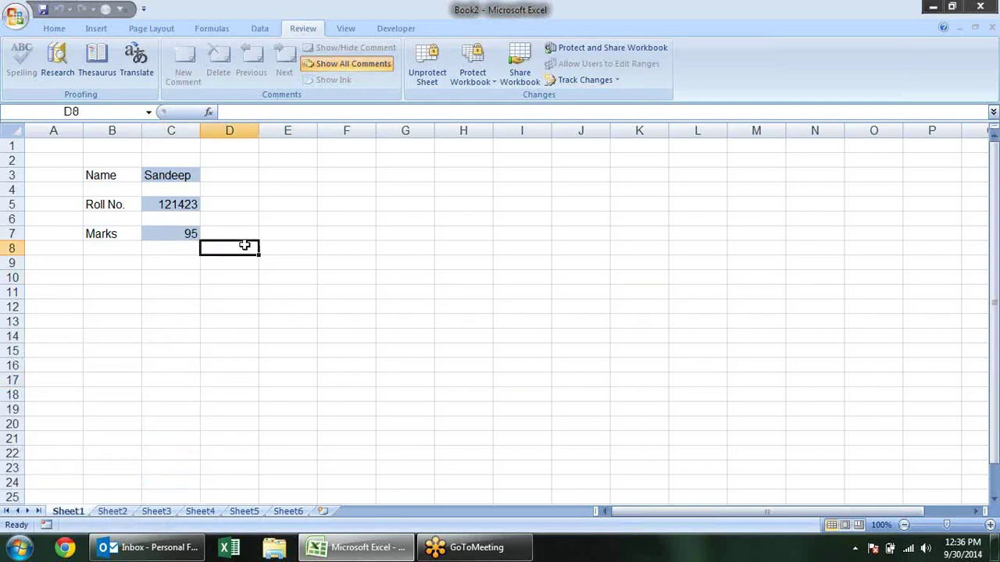
double_click(188, 175)
- Type test text sdfsdf in F3, sdf in F7 and sdf in G12
key("Return")
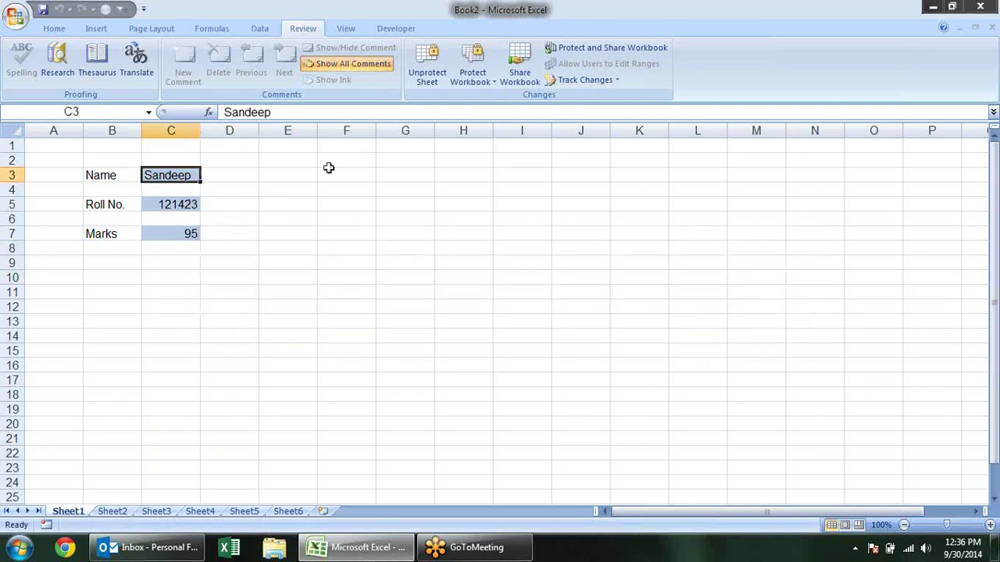
left_click(336, 174)
type("sdfsdf")
left_click(340, 238)
type("sdf")
left_click(391, 304)
type("sdf")
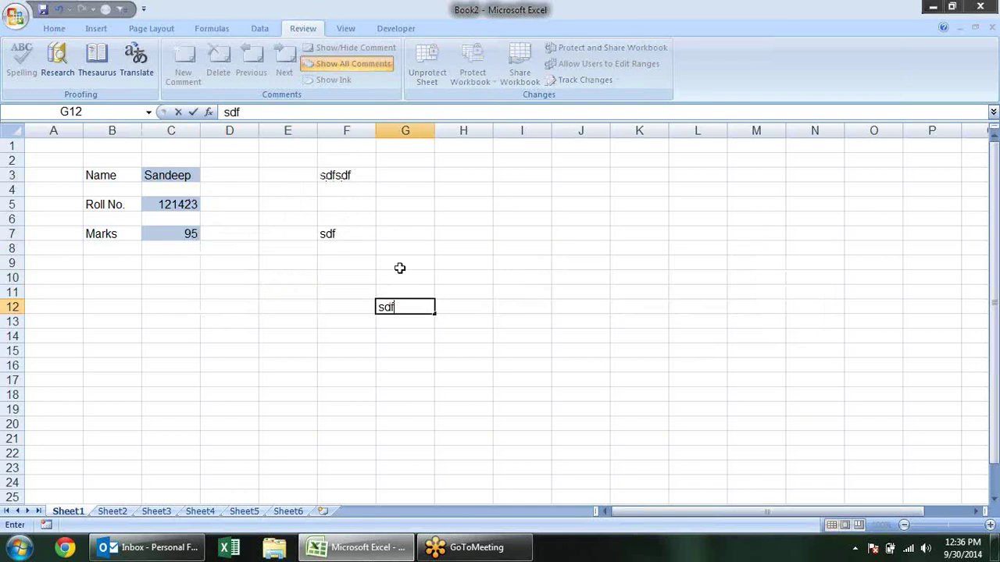
left_click(407, 250)
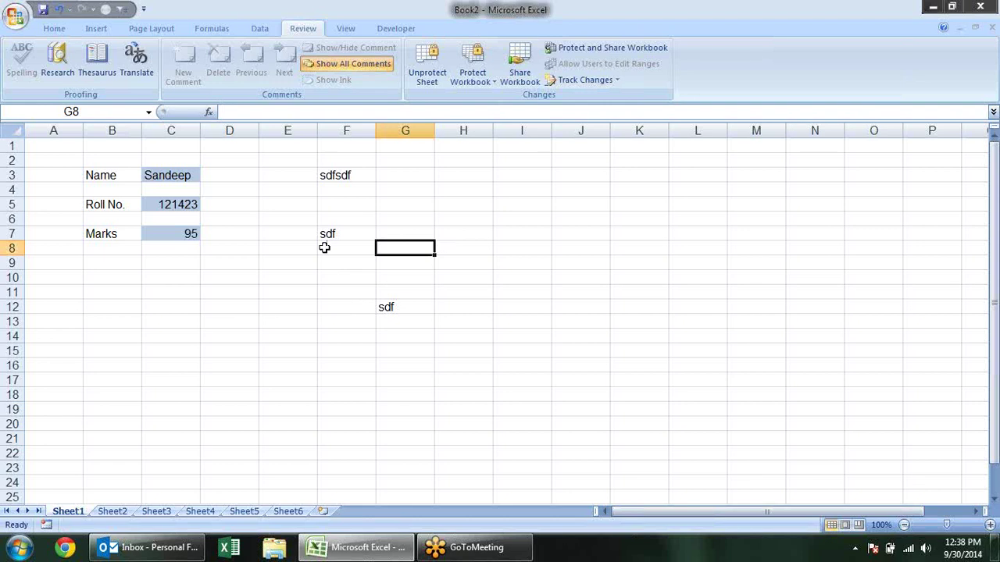
- Enter fd in E4, confirm C3 still refuses edits, then select A2:G15
left_click(344, 263)
left_click(311, 189)
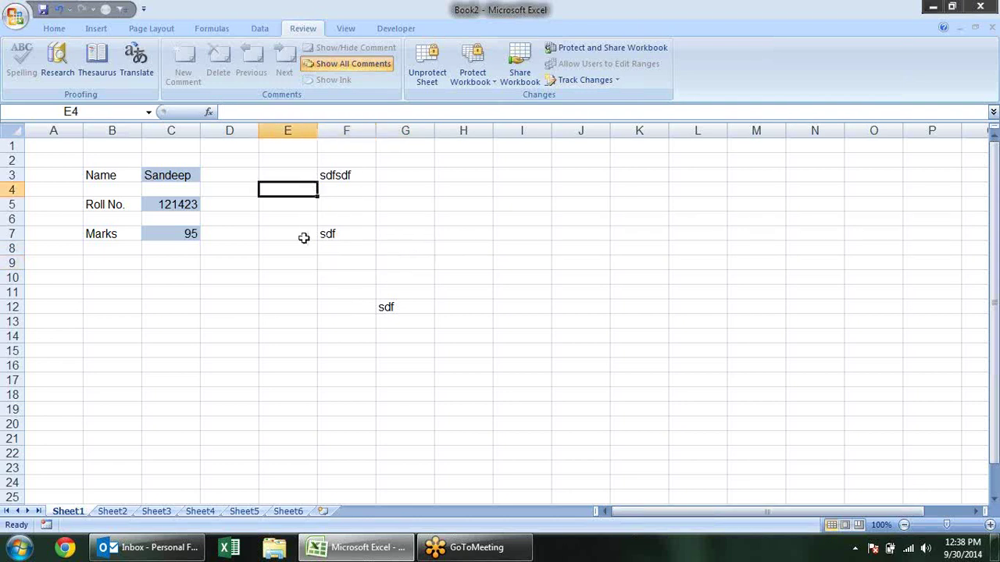
type("fd")
double_click(200, 172)
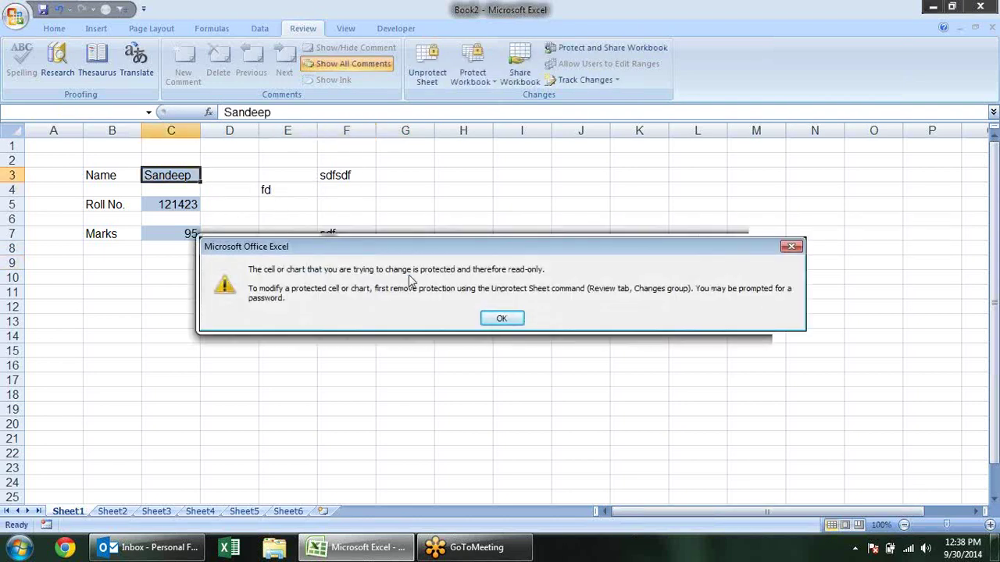
key("Return")
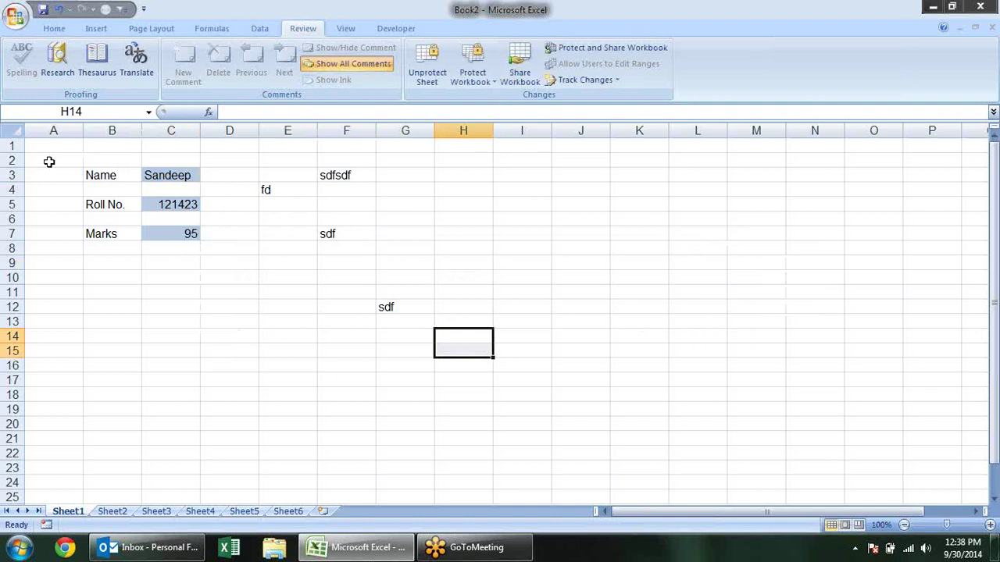
left_click_drag(47, 160, 387, 353)
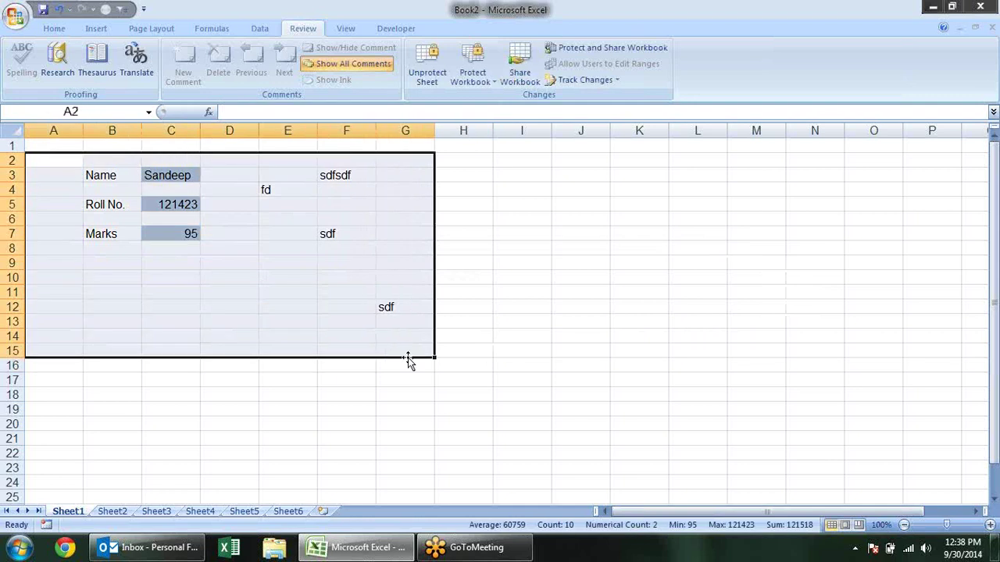
- Unprotect Sheet1 using its password
key("alt")
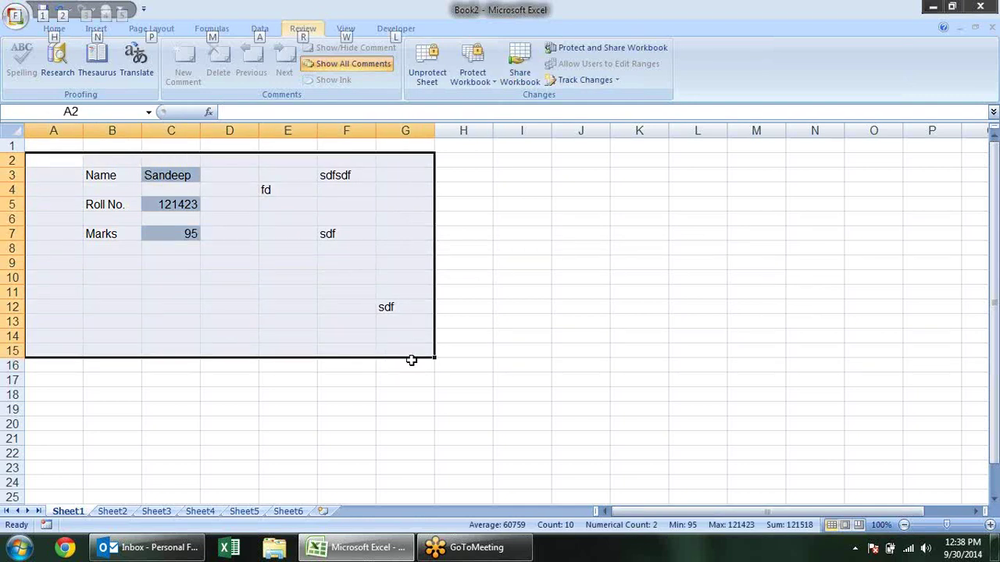
key("a")
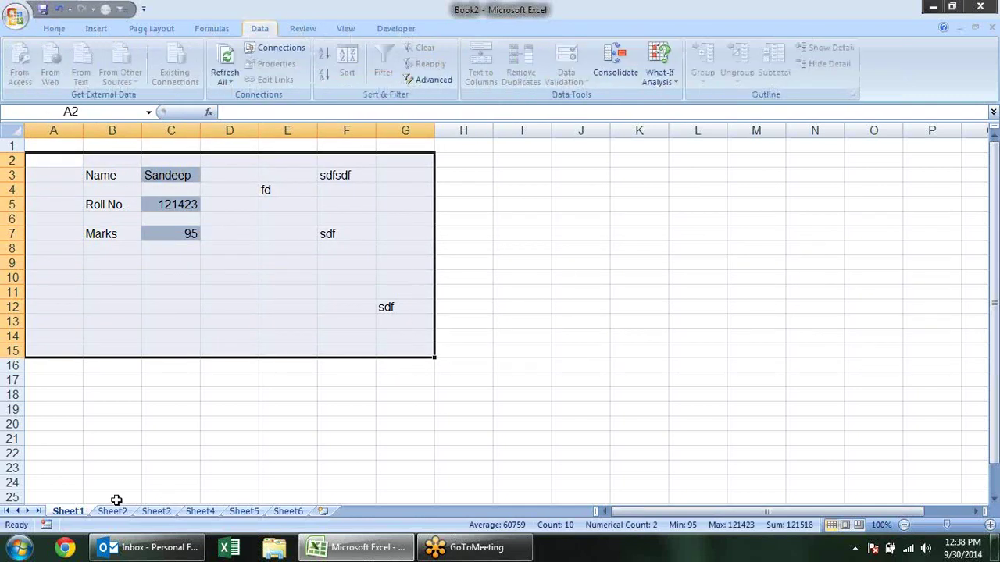
right_click(78, 513)
left_click(141, 432)
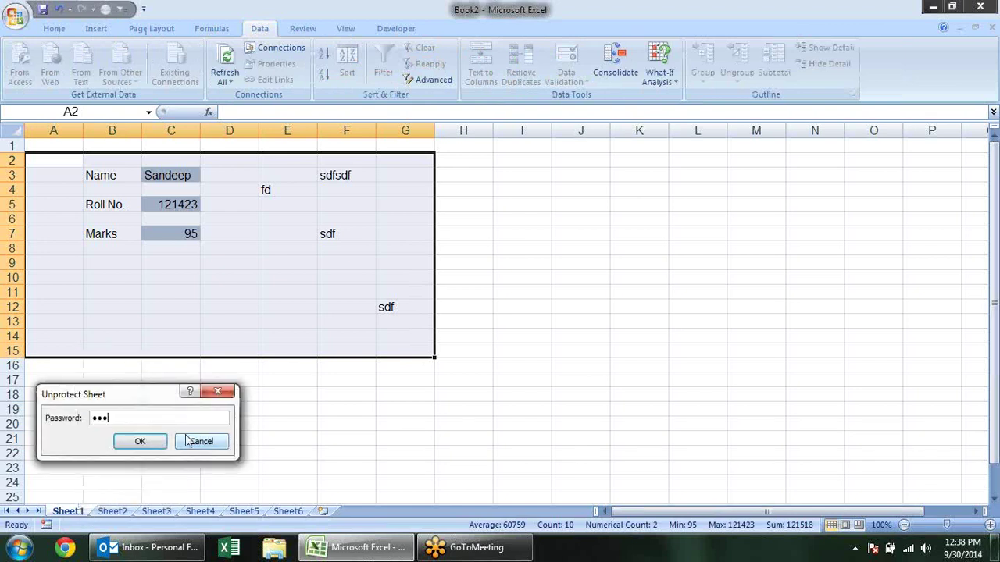
key("Return")
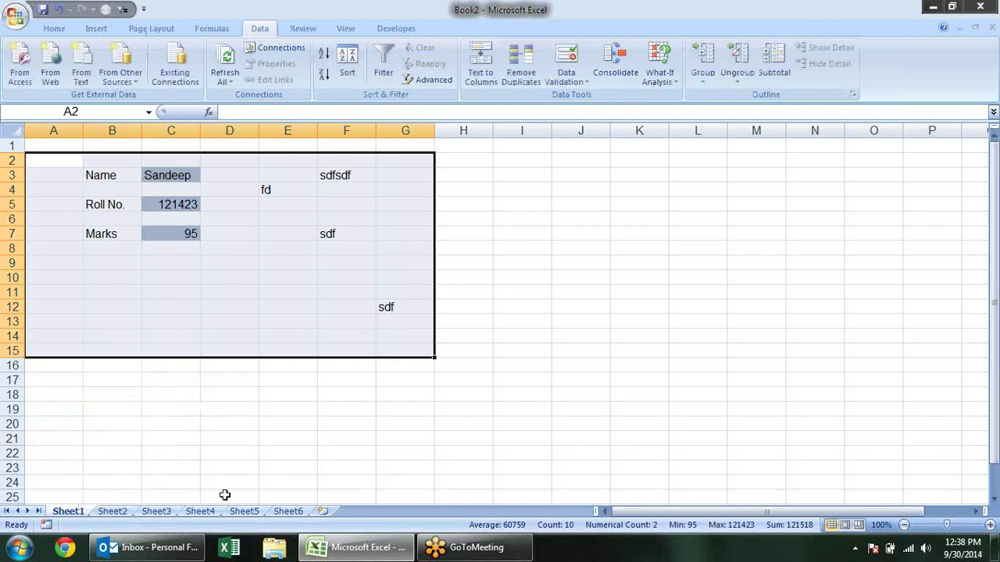
- Clear all text and grey shading from A2:G15 with Alt+E, A, A
key("Delete")
key("alt+e")
key("a")
key("a")
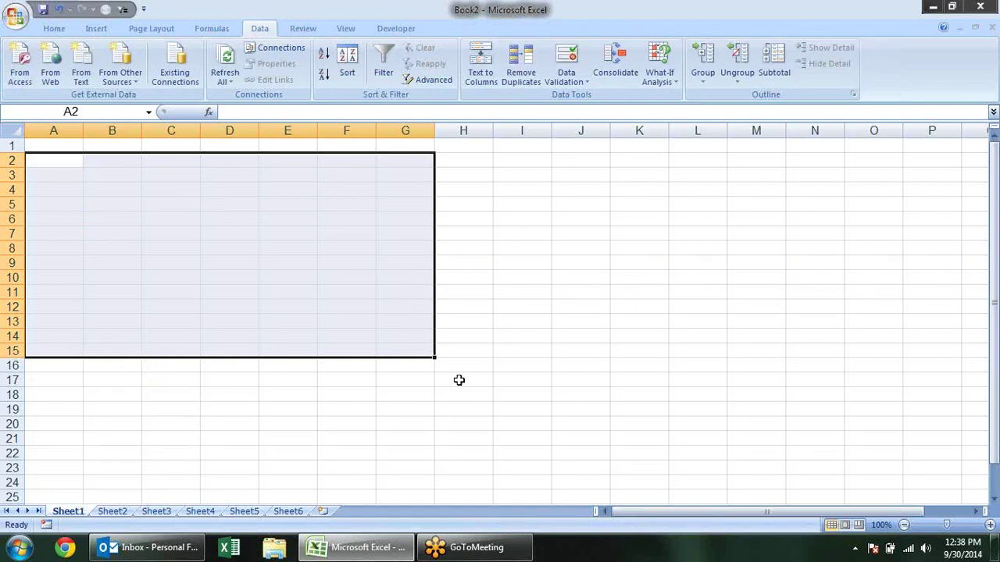
left_click(459, 380)
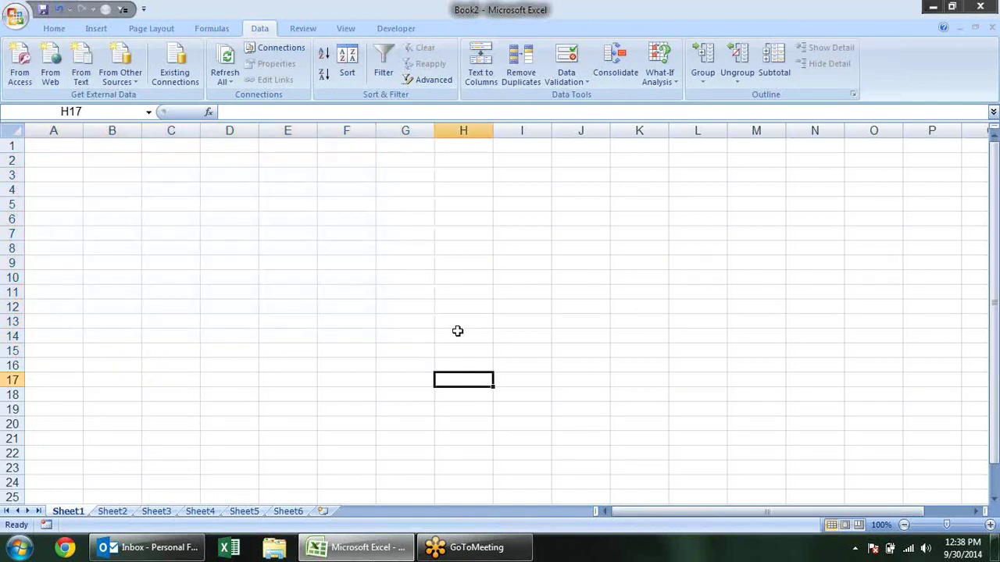
left_click(273, 237)
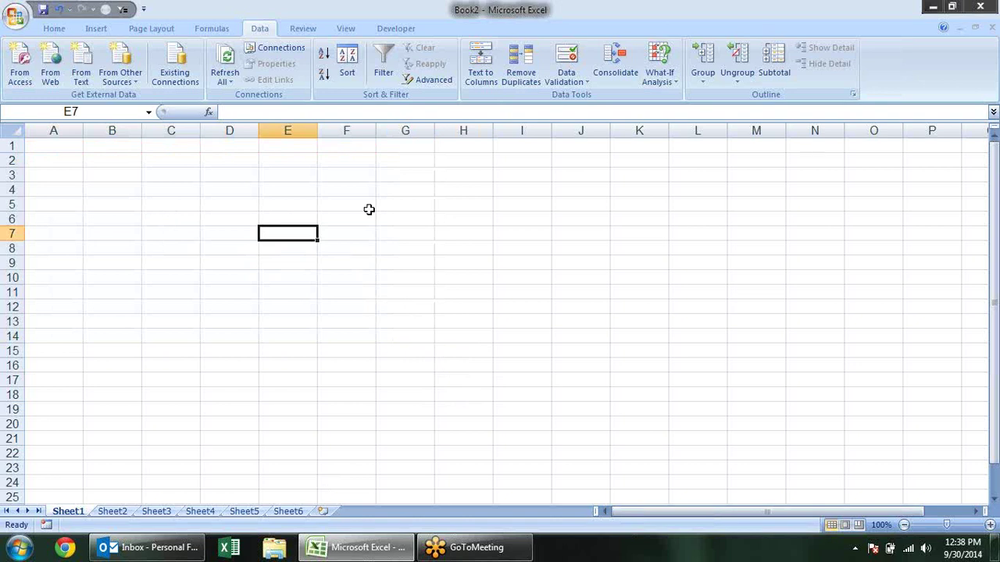
left_click(368, 210)
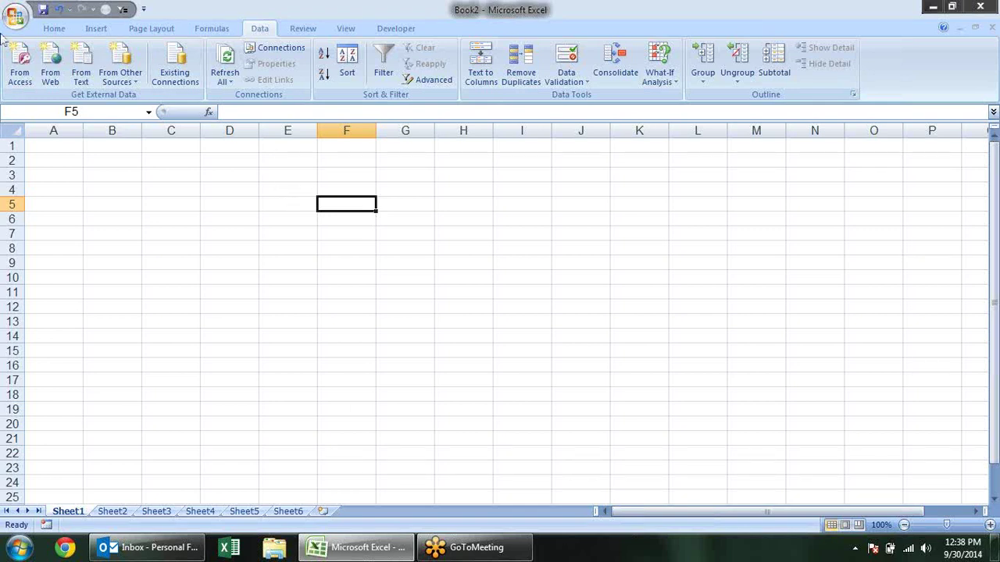
- Tick Excel Password Remover PRO in the Add-Ins manager and load it
left_click(15, 17)
left_click(227, 344)
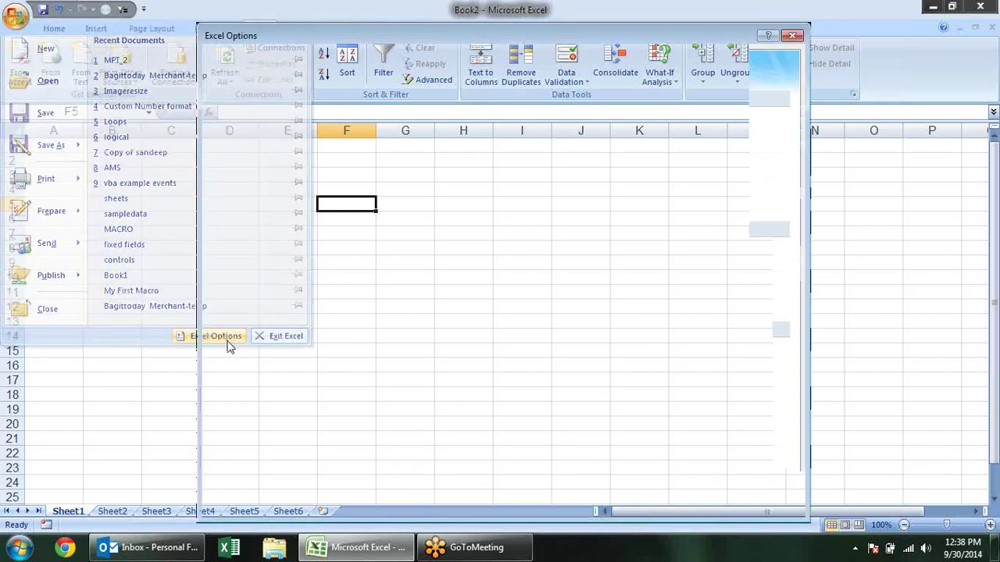
left_click(250, 182)
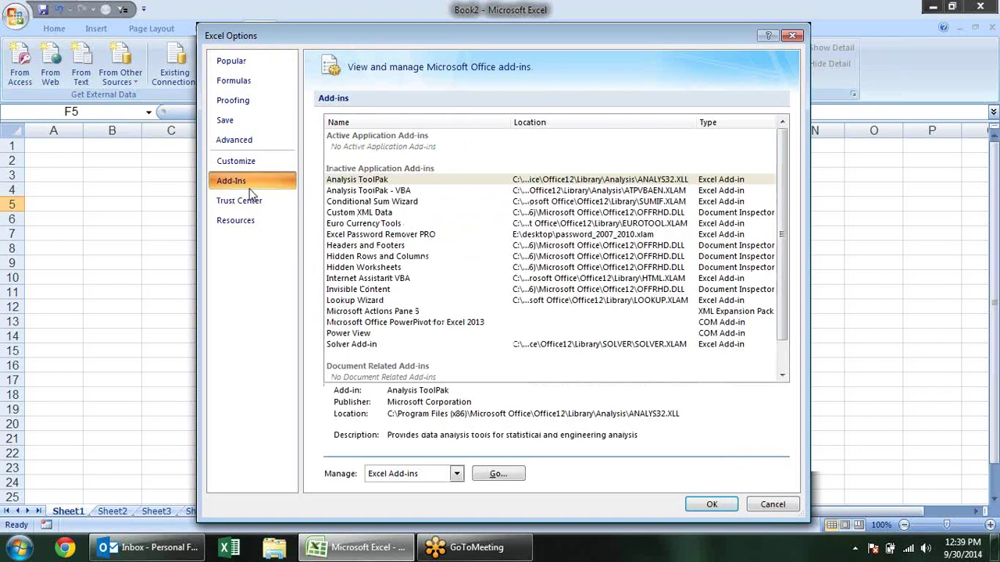
left_click(492, 475)
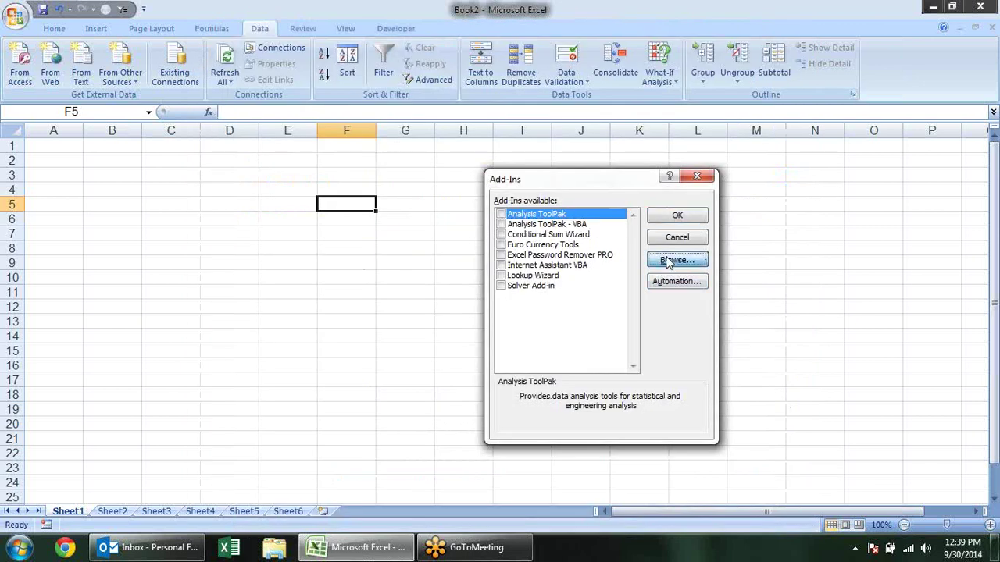
left_click(660, 259)
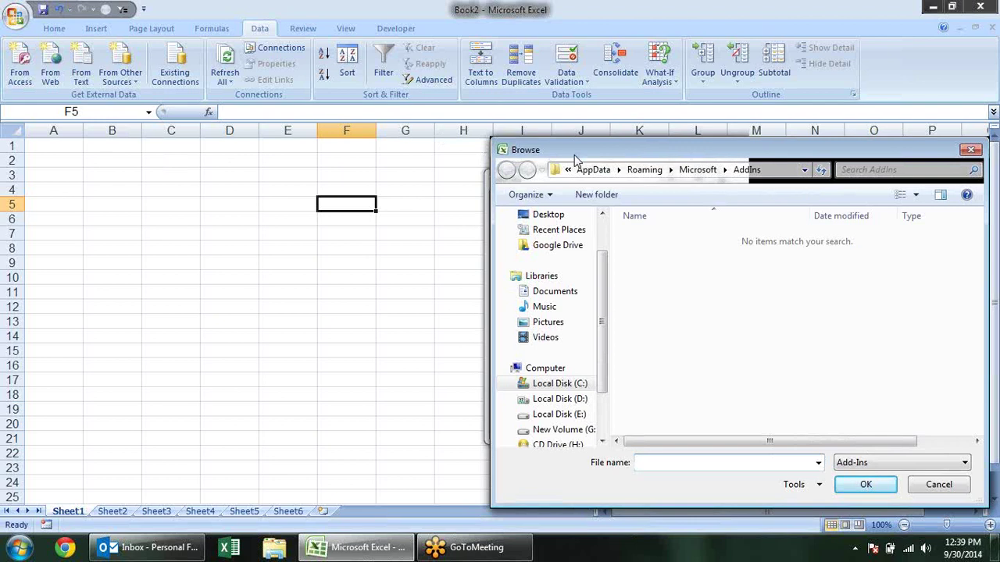
mouse_move(574, 158)
left_mouse_down()
mouse_move(92, 129)
mouse_move(102, 134)
left_mouse_up()
left_click(496, 122)
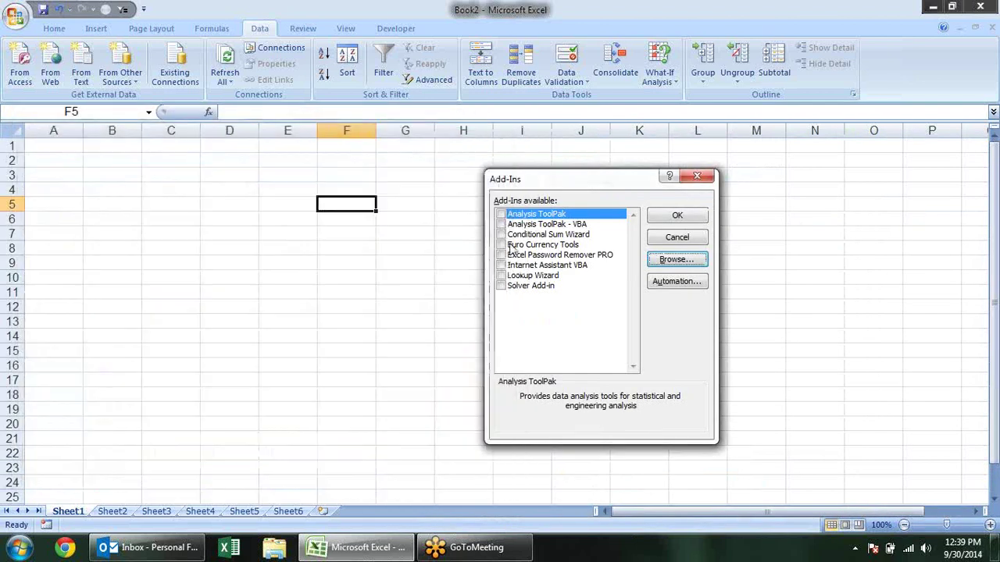
left_click(546, 255)
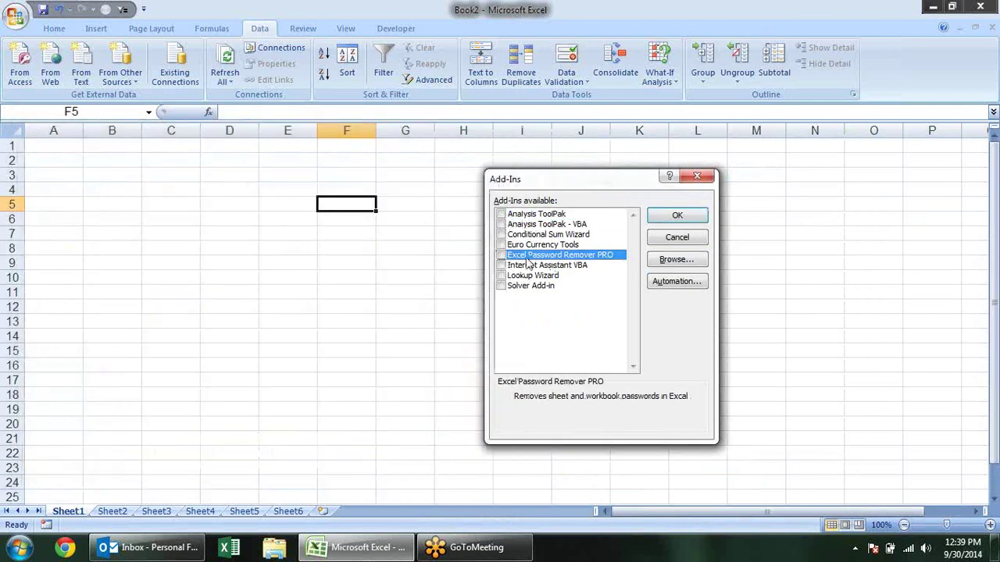
left_click(500, 255)
left_click(677, 216)
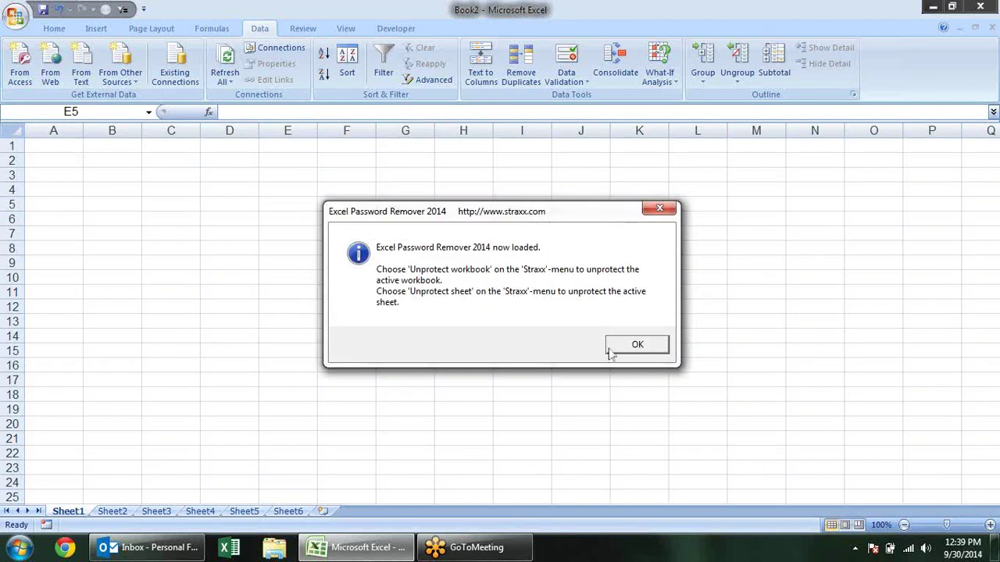
left_click(612, 348)
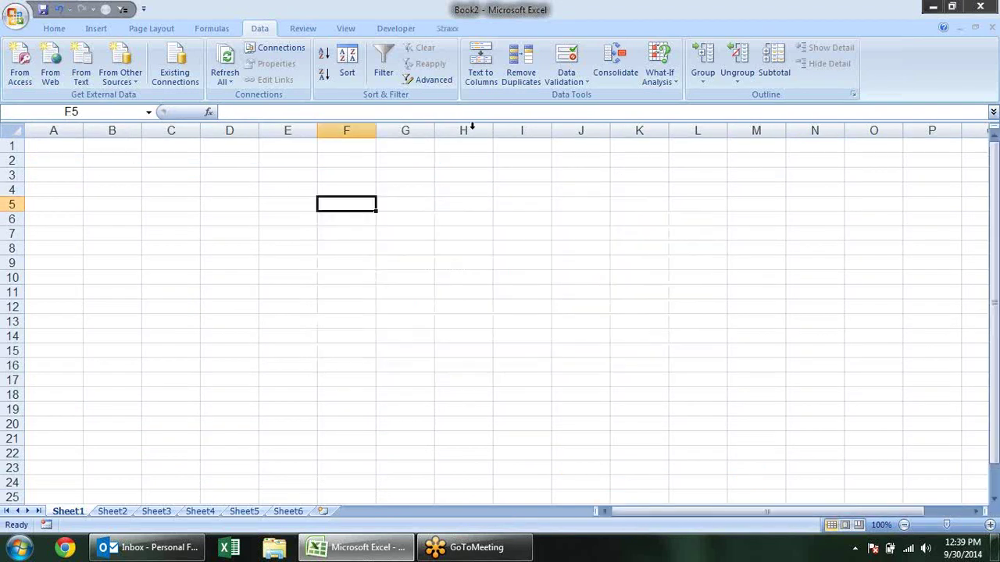
- Protect the blank Sheet1 with a confirmed password
left_click(450, 29)
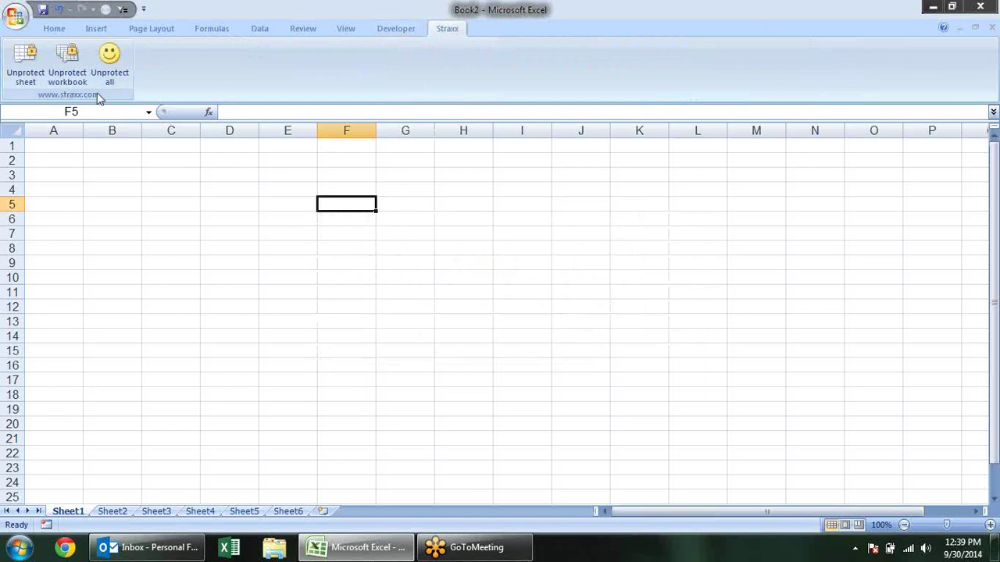
right_click(79, 515)
left_click(135, 438)
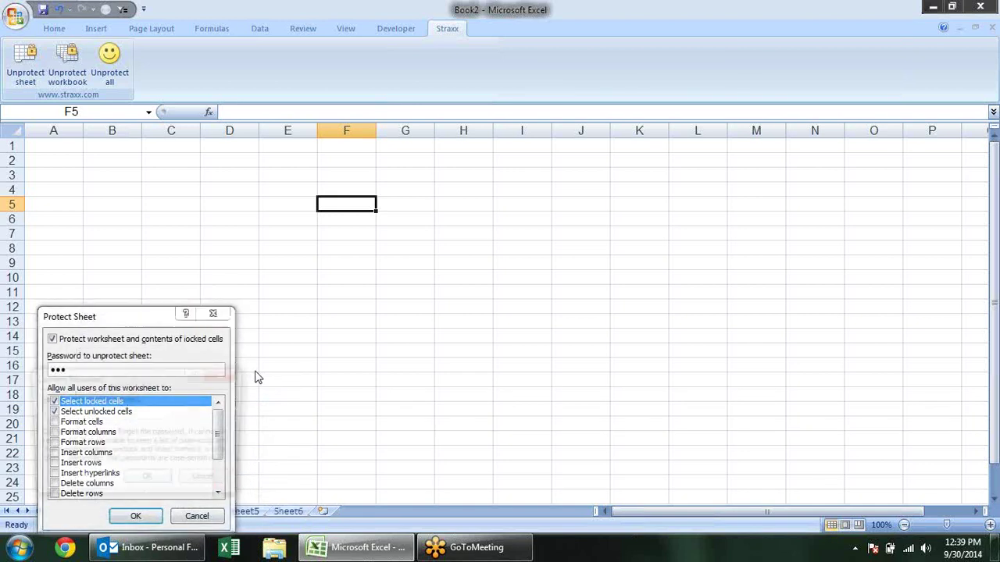
key("Return")
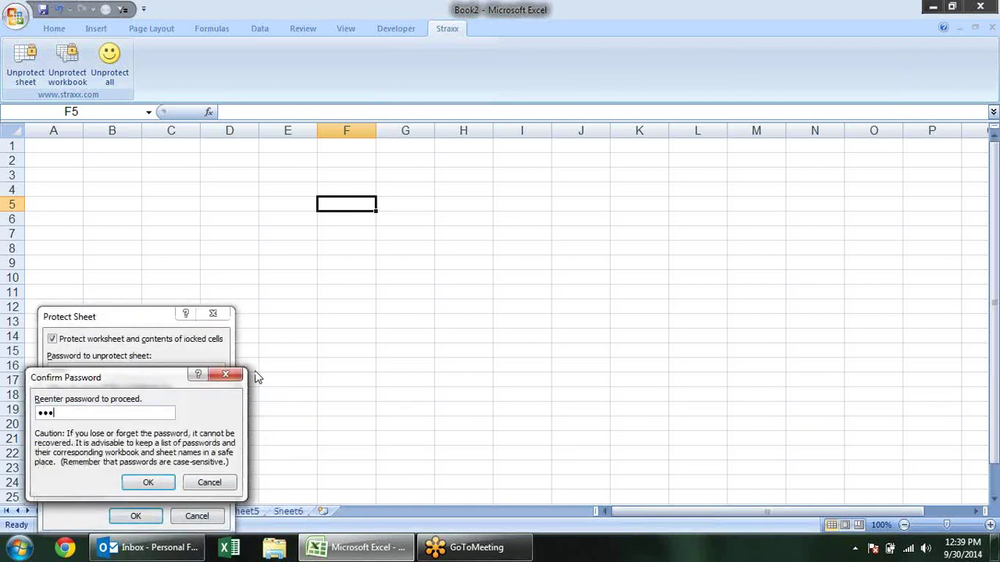
key("Return")
- Remove the sheet protection with the Straxx Unprotect sheet tool
left_click(254, 371)
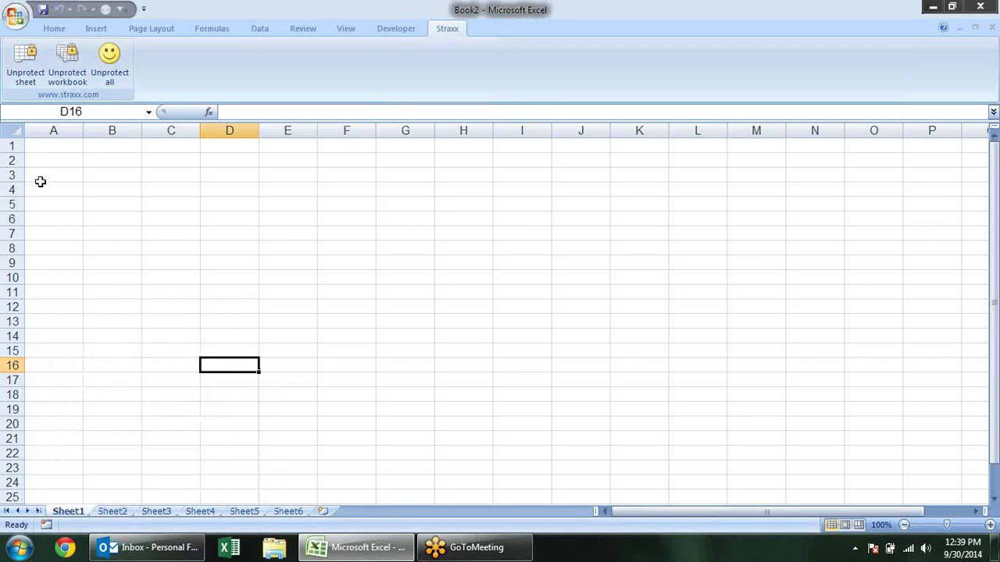
left_click(32, 73)
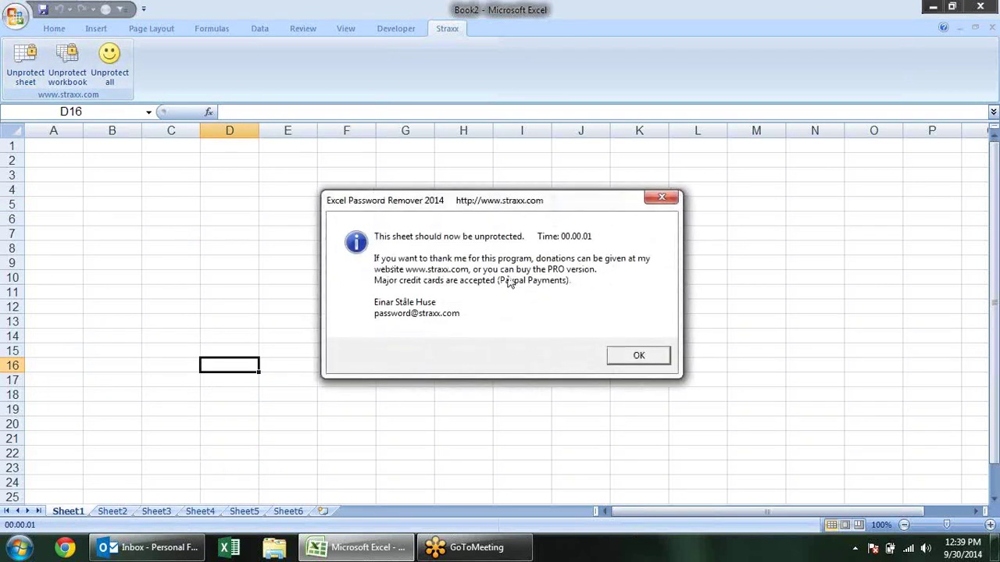
left_click(638, 355)
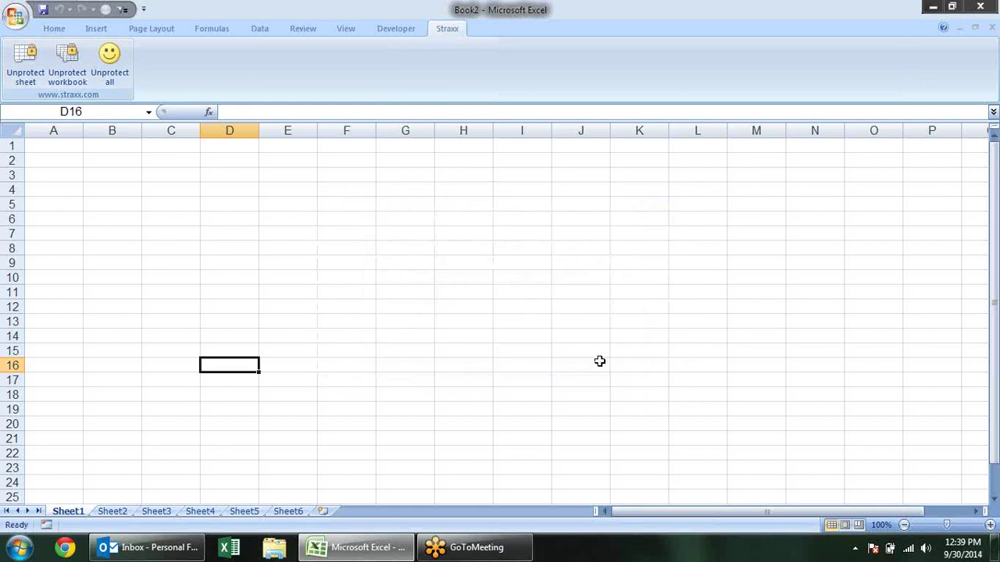
right_click(73, 512)
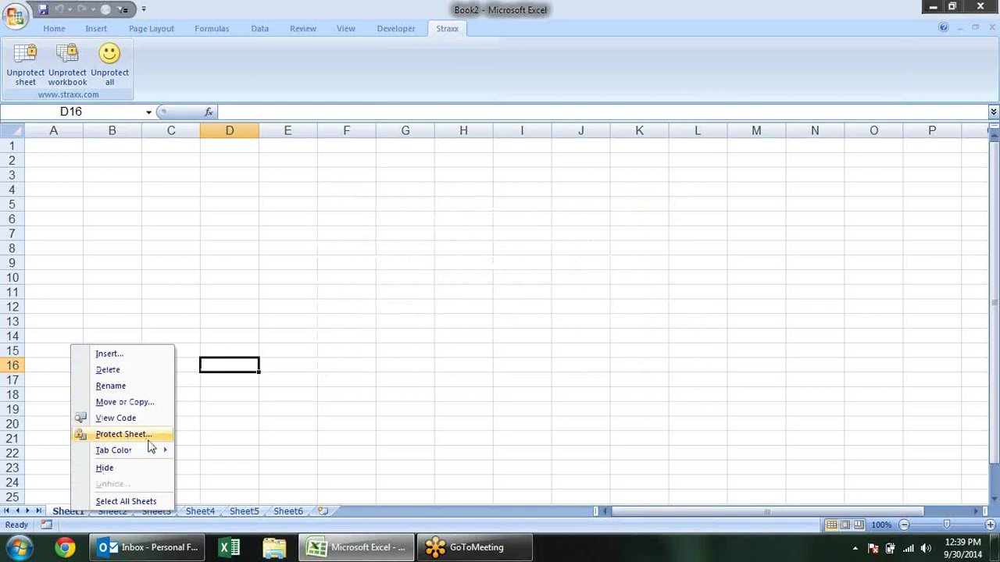
left_click(226, 312)
left_click(398, 31)
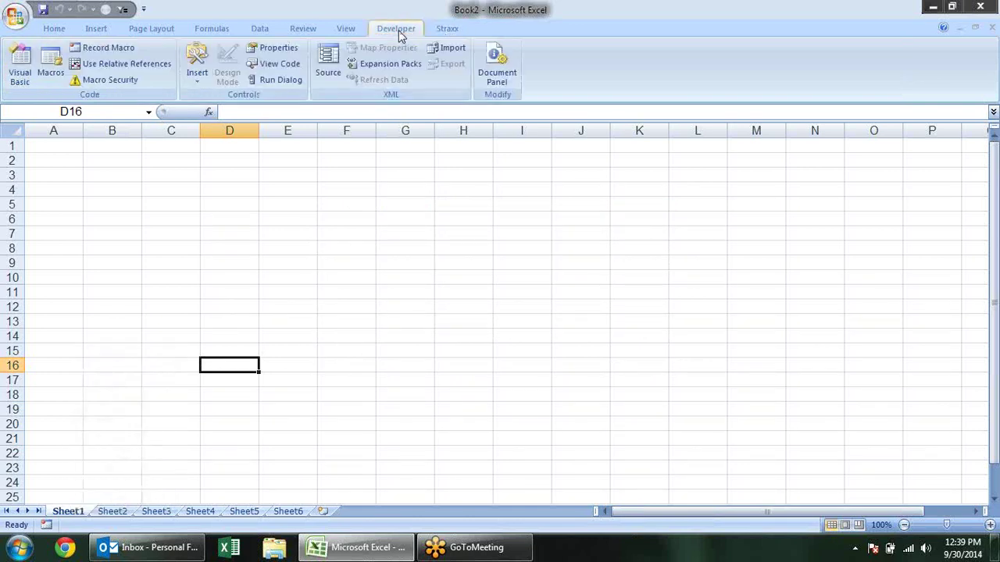
left_click(16, 16)
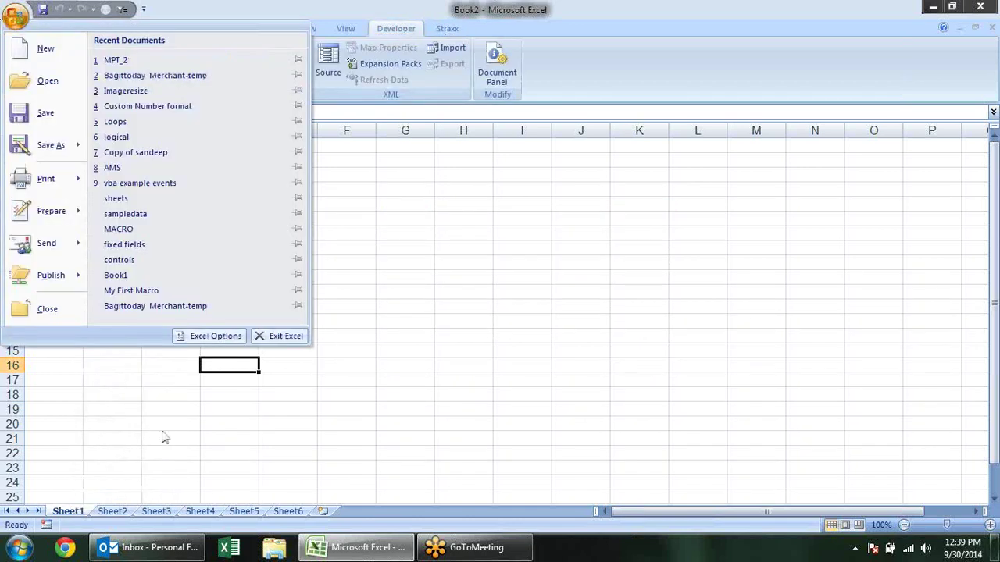
left_click(196, 343)
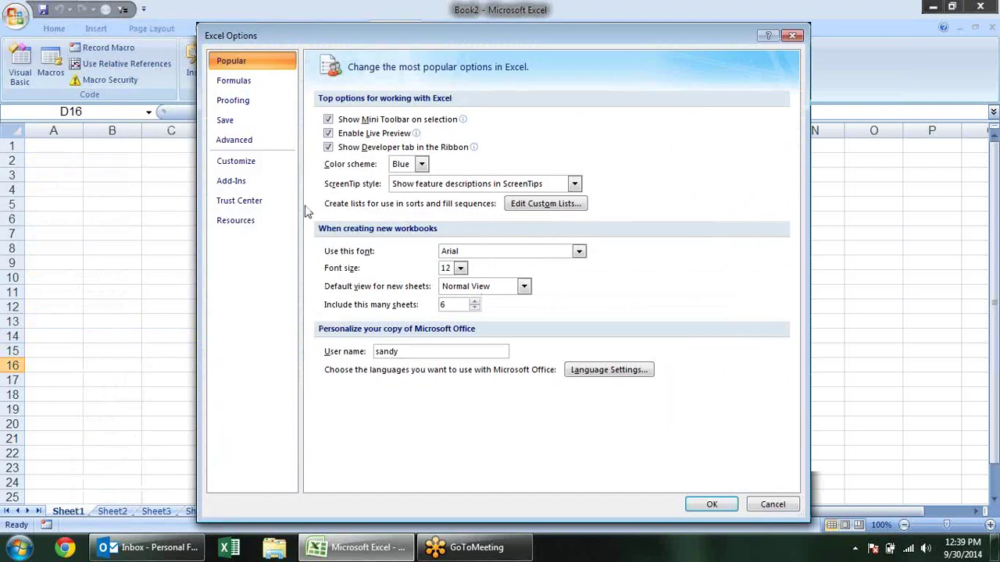
left_click(231, 180)
left_click(499, 474)
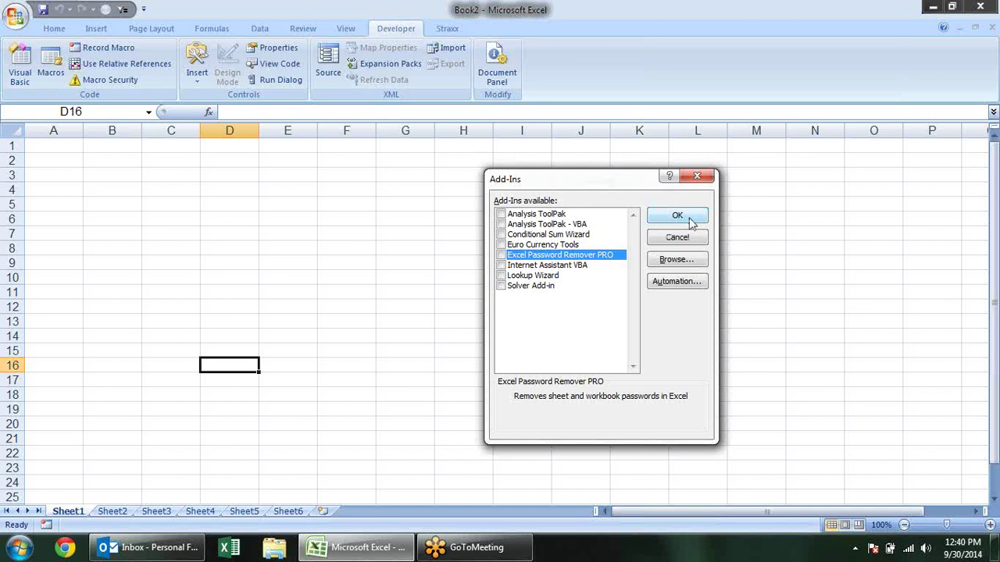
left_click(676, 216)
left_click(462, 227)
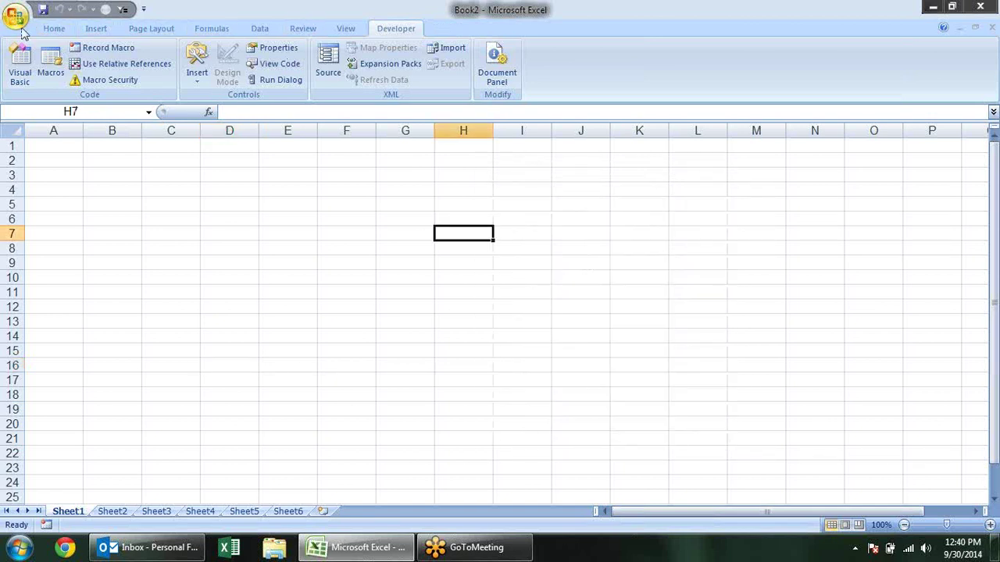
- Enter the label Employee in C3
left_click(57, 28)
left_click(178, 272)
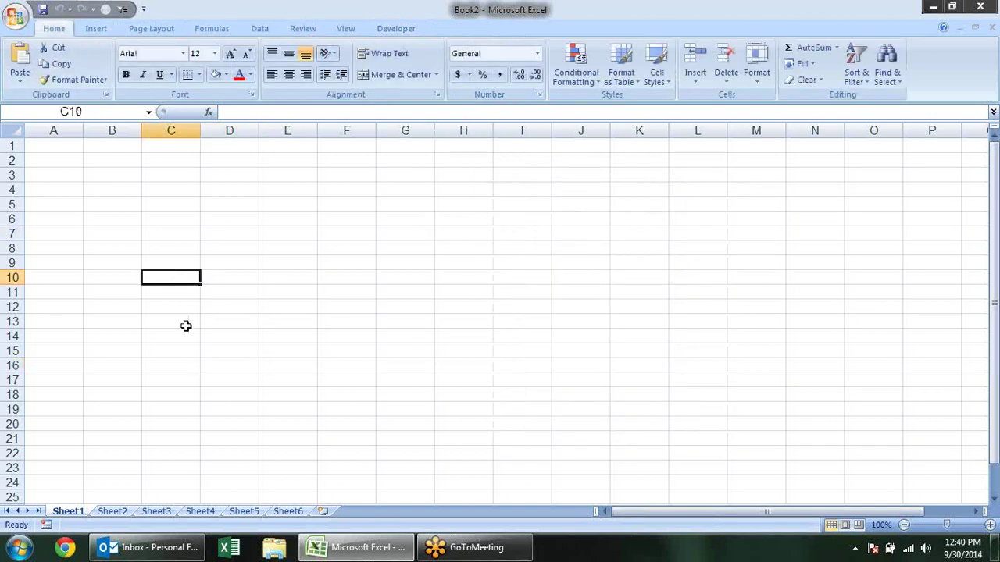
left_click(131, 220)
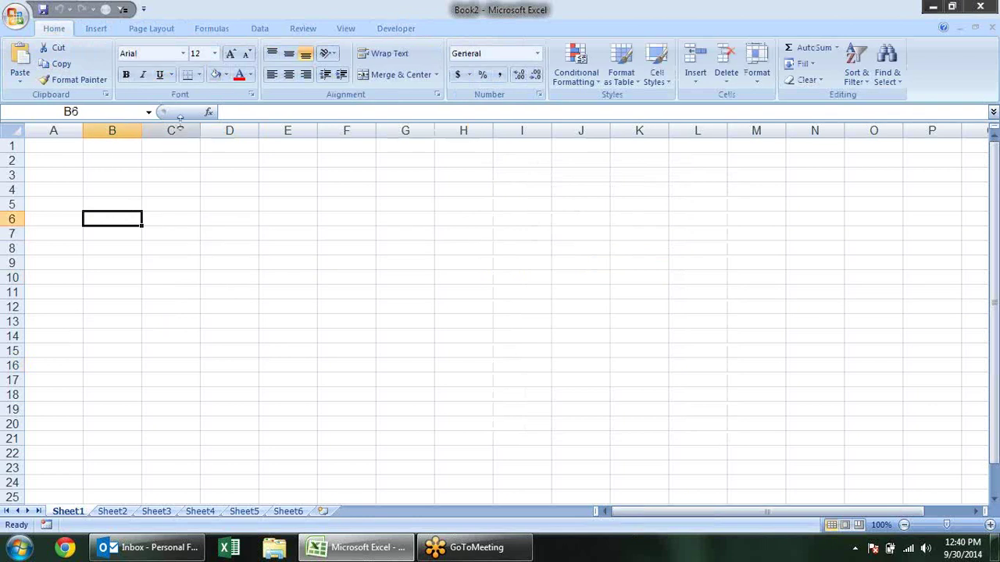
left_click(271, 218)
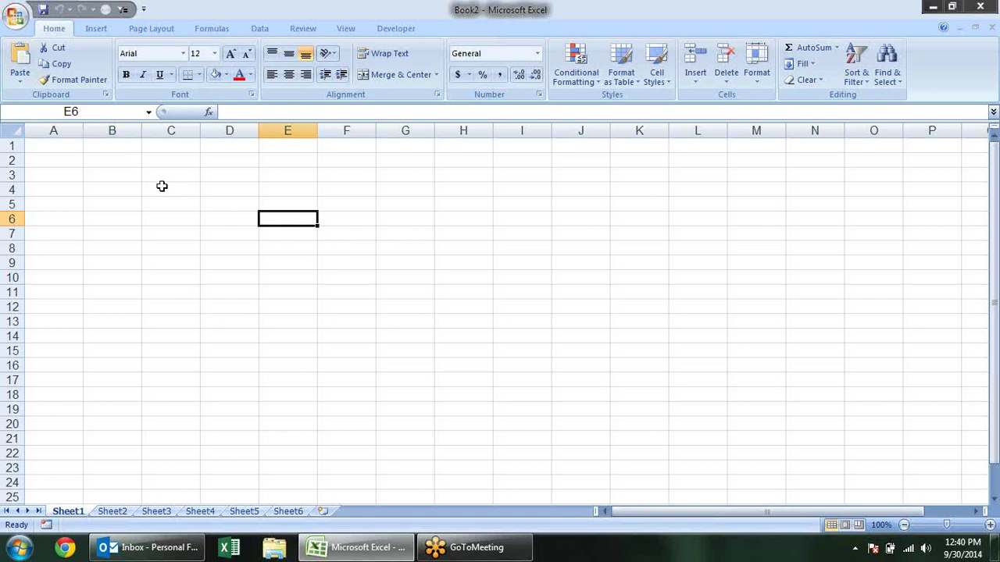
left_click(161, 186)
left_click(168, 174)
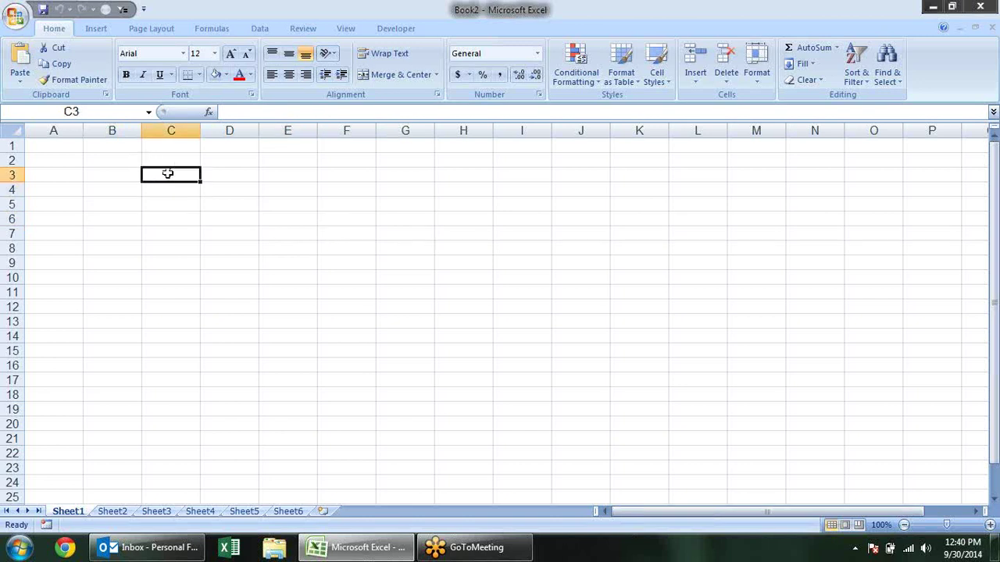
left_click(267, 204)
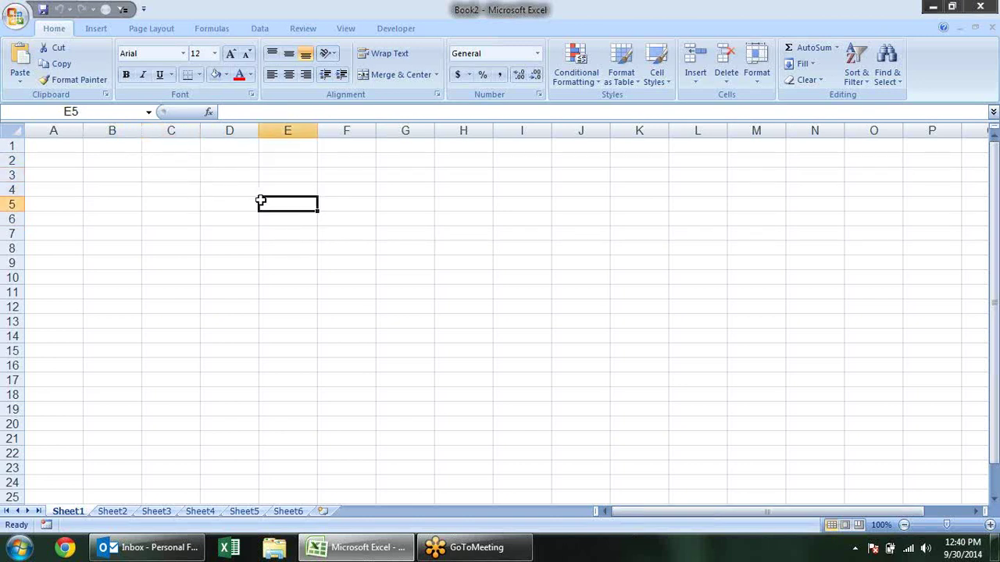
left_click(182, 174)
type("Mana")
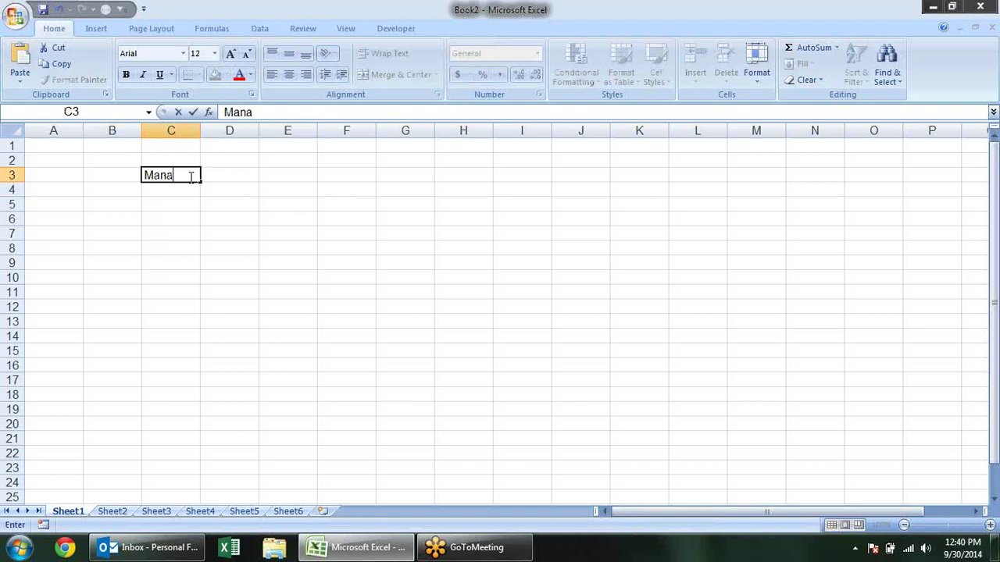
type("ger")
key("BackSpace")
key("BackSpace")
key("BackSpace")
key("BackSpace")
key("BackSpace")
type("Em")
type("ployee")
key("Tab")
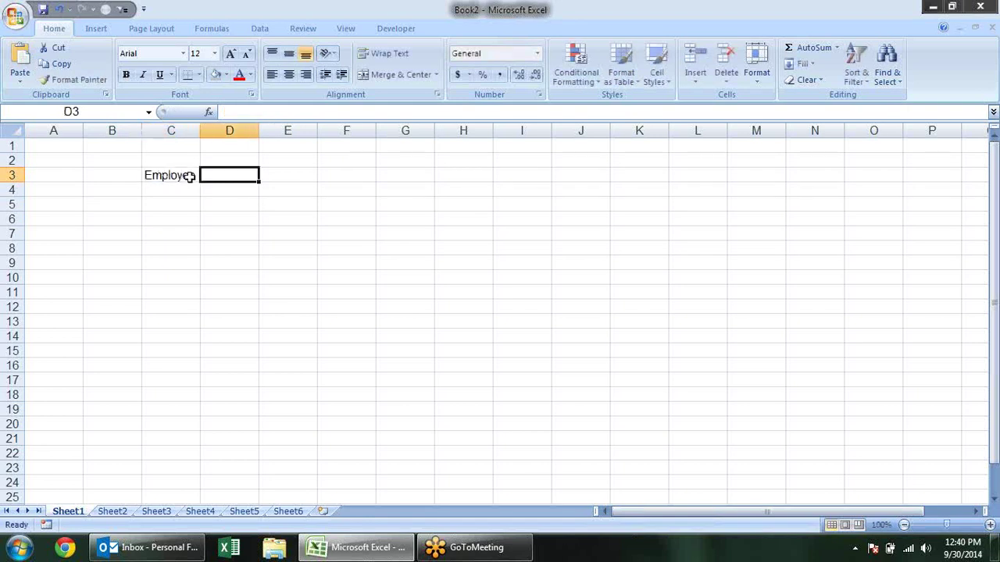
- Fill Task1 to Task3 across D2:F2 and enter Manager in C4
key("Up")
type("T")
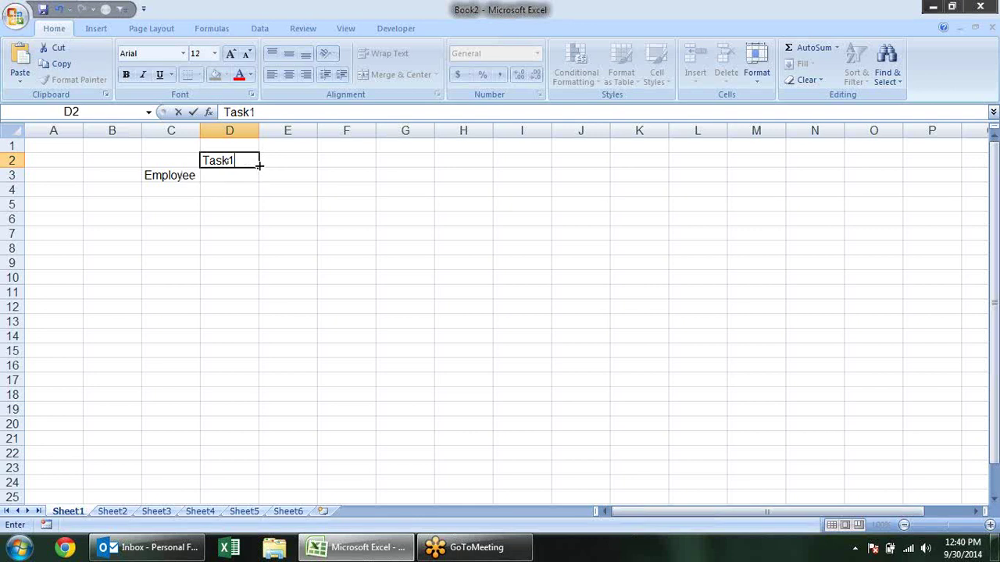
mouse_move(259, 168)
left_mouse_down()
mouse_move(374, 171)
mouse_move(365, 169)
left_mouse_up()
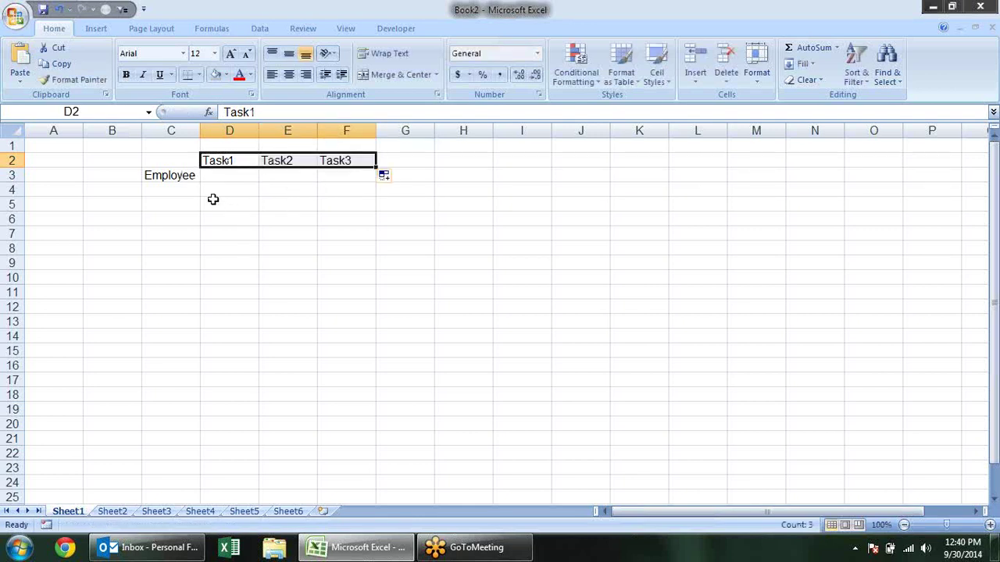
left_click(183, 193)
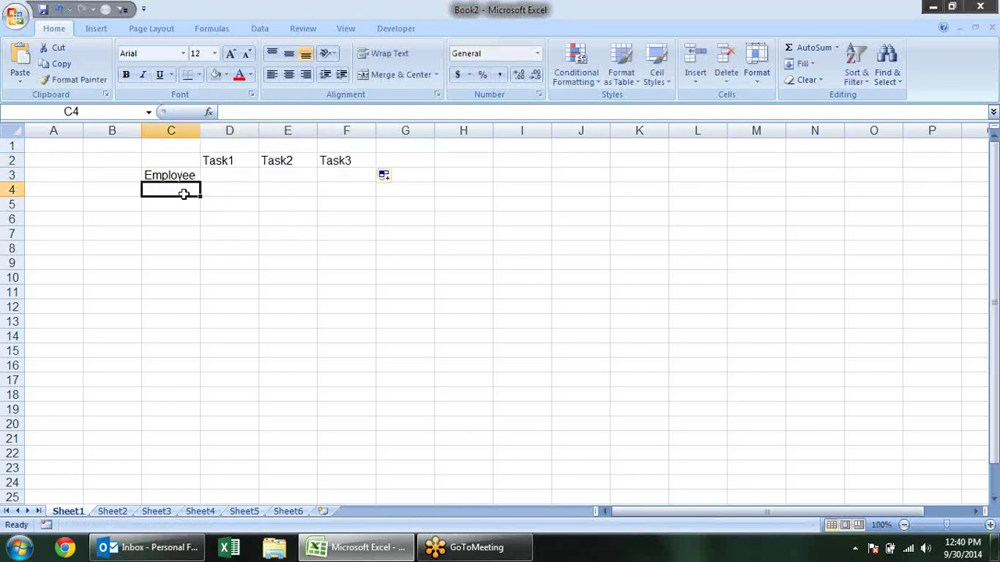
type("Mana")
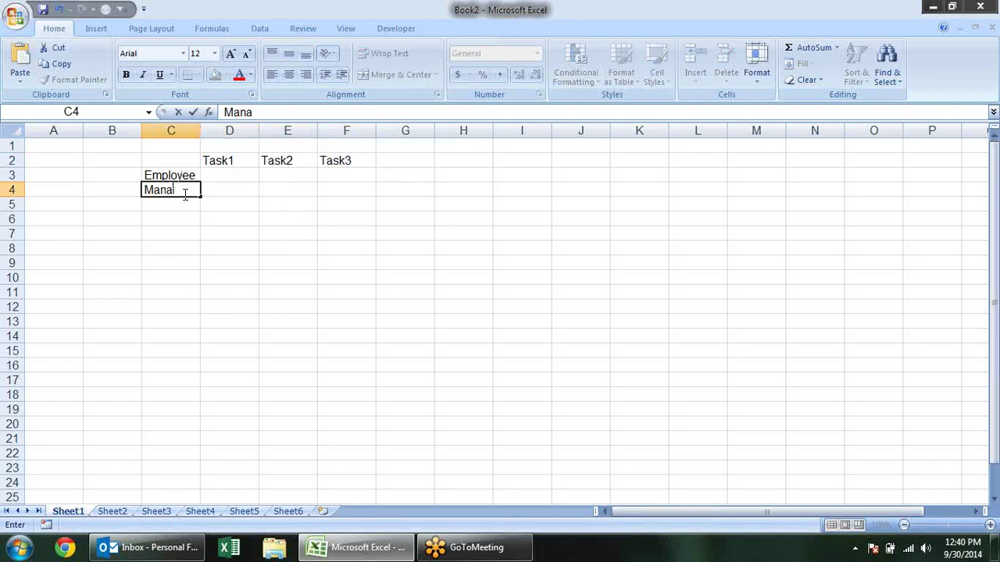
type("ger")
key("Tab")
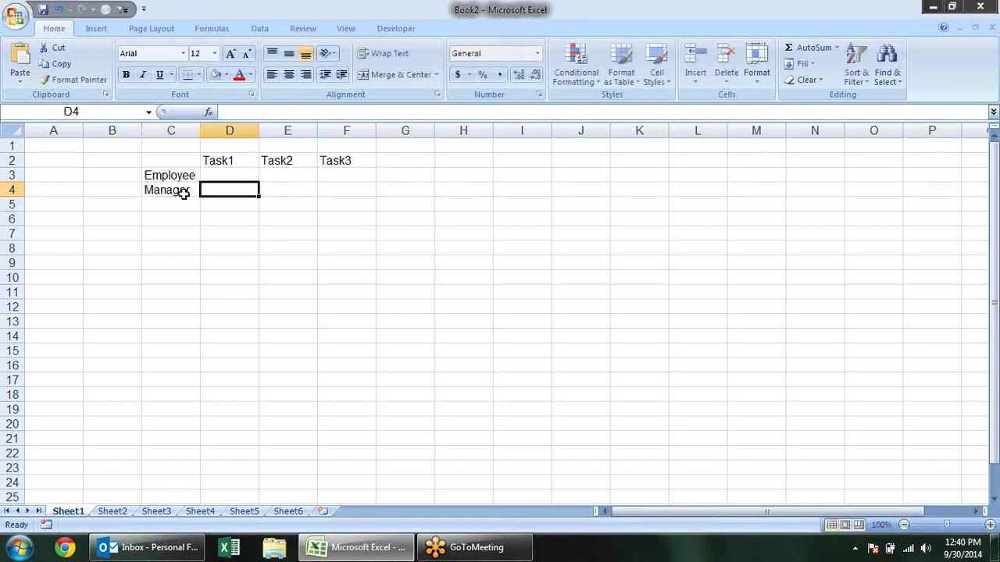
- Point out the Employee row D3:F3 and Manager row D4:F4 cells
left_click_drag(230, 192, 359, 192)
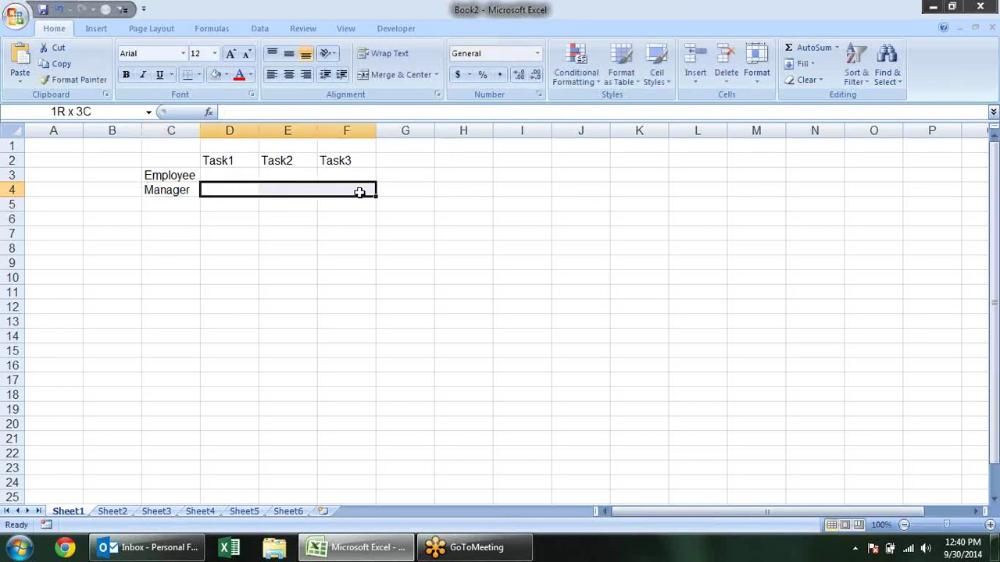
left_click(231, 175)
left_click(268, 174)
left_click(327, 173)
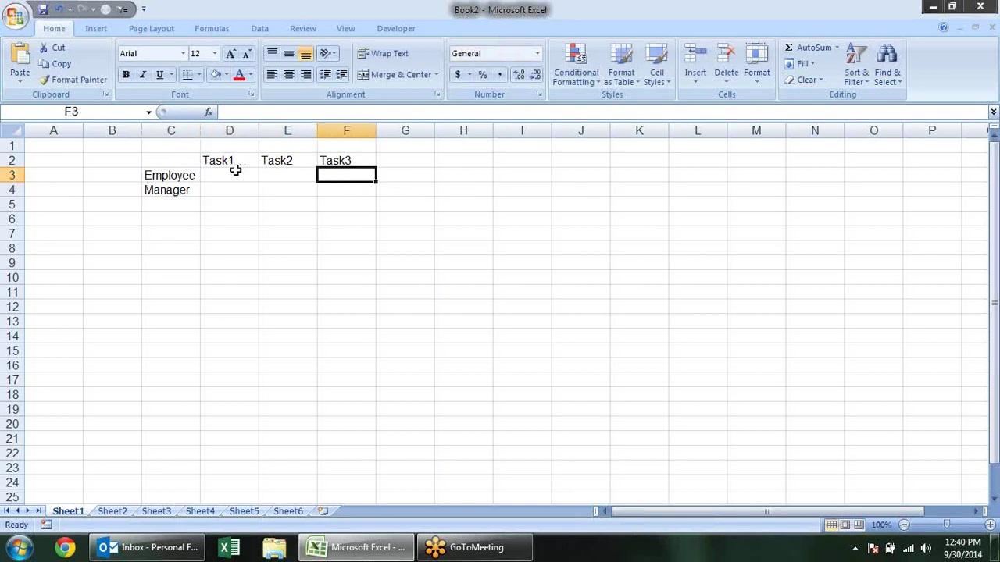
left_click(235, 171)
left_click(288, 170)
left_click(345, 171)
left_click(229, 192)
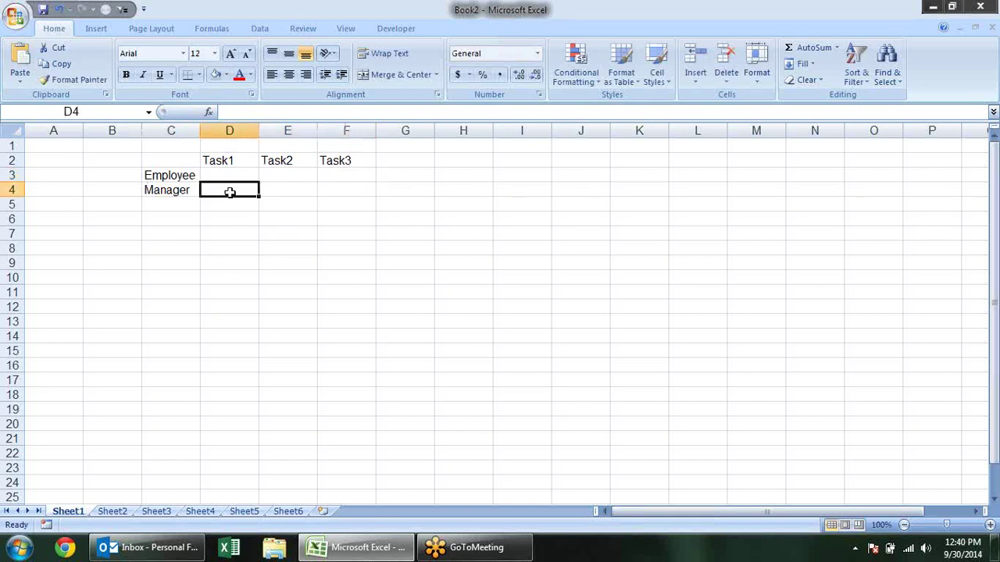
left_click(301, 194)
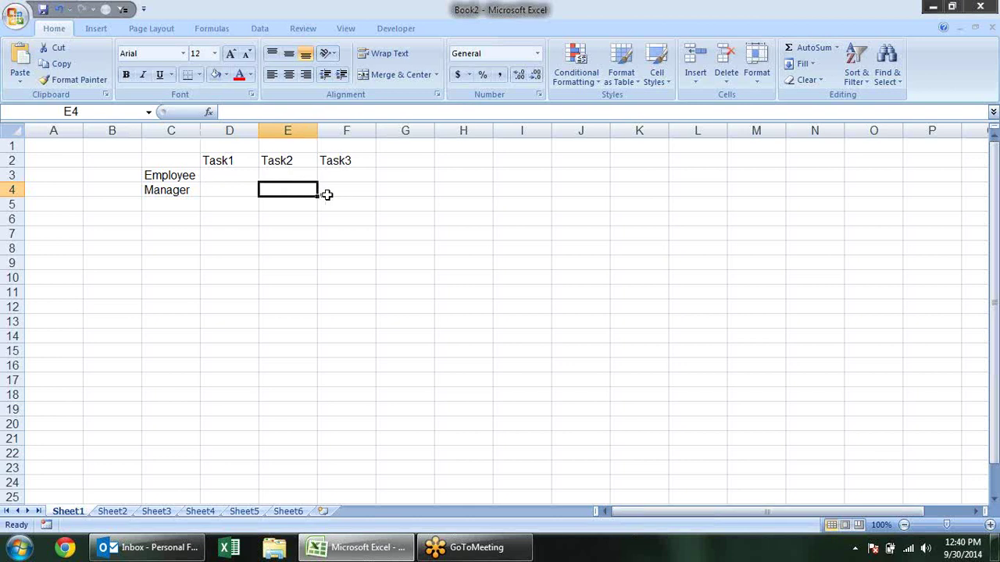
left_click(326, 194)
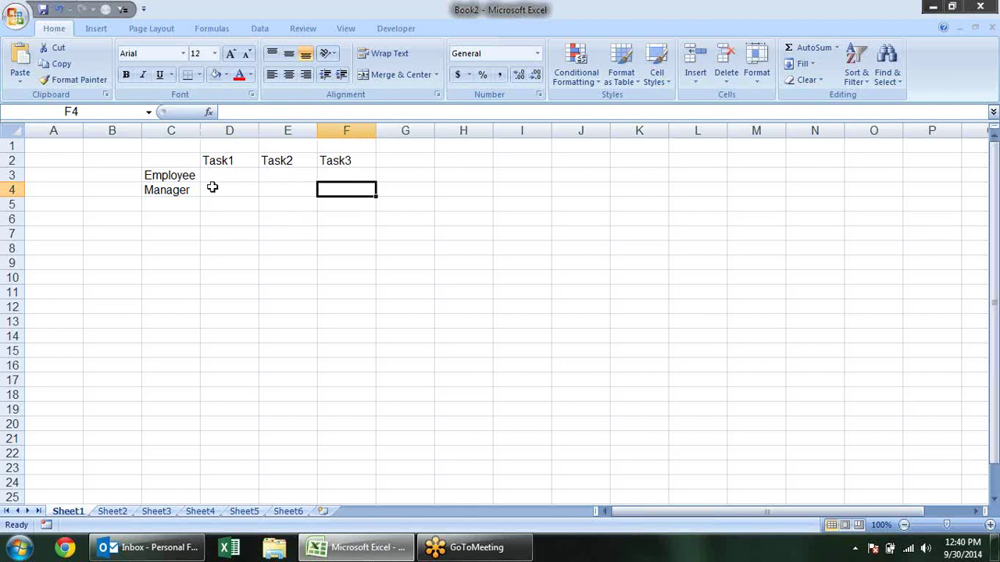
left_click_drag(212, 188, 346, 192)
- Clear the range selection and select the whole sheet
left_click(363, 245)
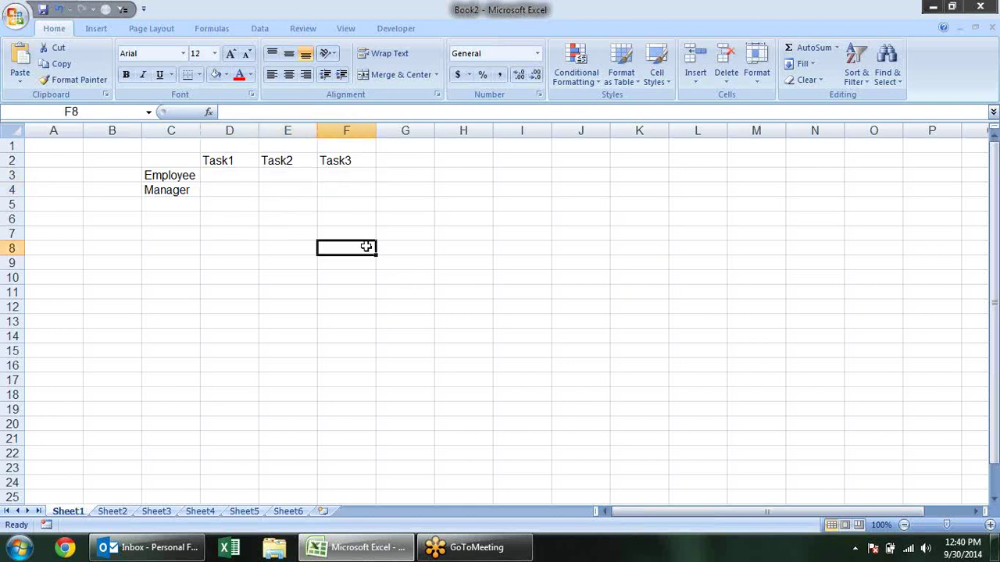
left_click(218, 188)
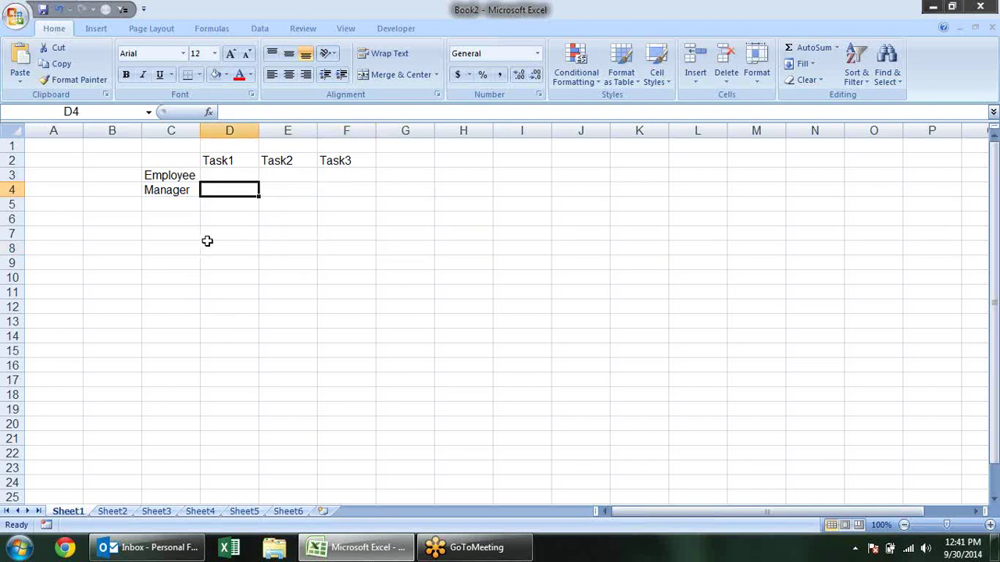
left_click(208, 245)
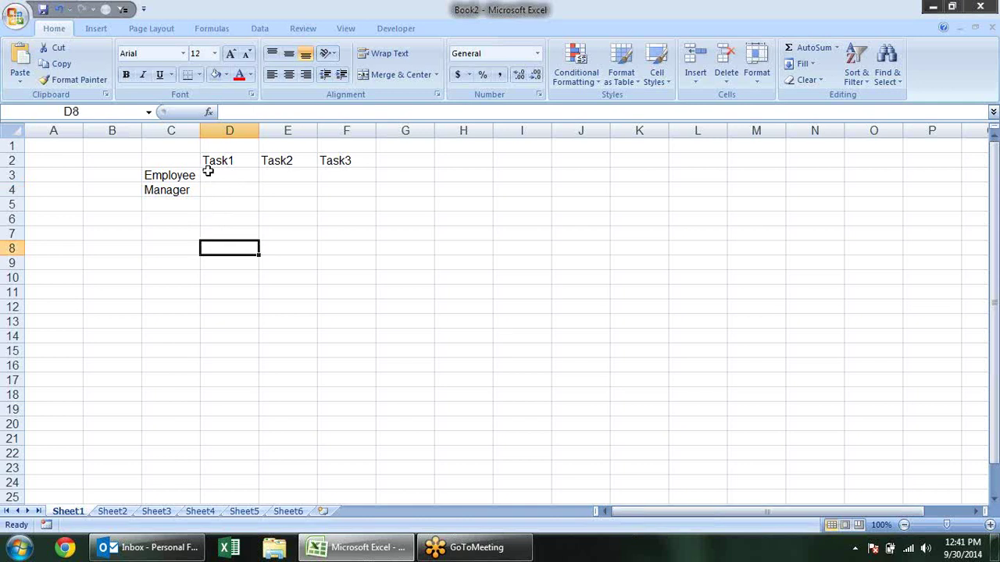
left_click(7, 129)
- Set every cell on the sheet to Locked via Format Cells
key("ctrl+1")
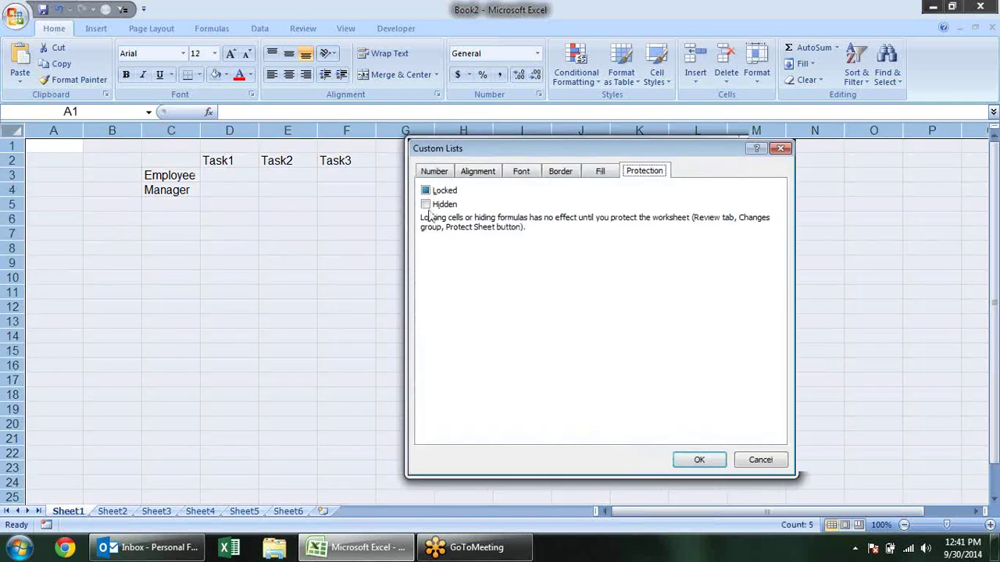
left_click(426, 191)
left_click(699, 463)
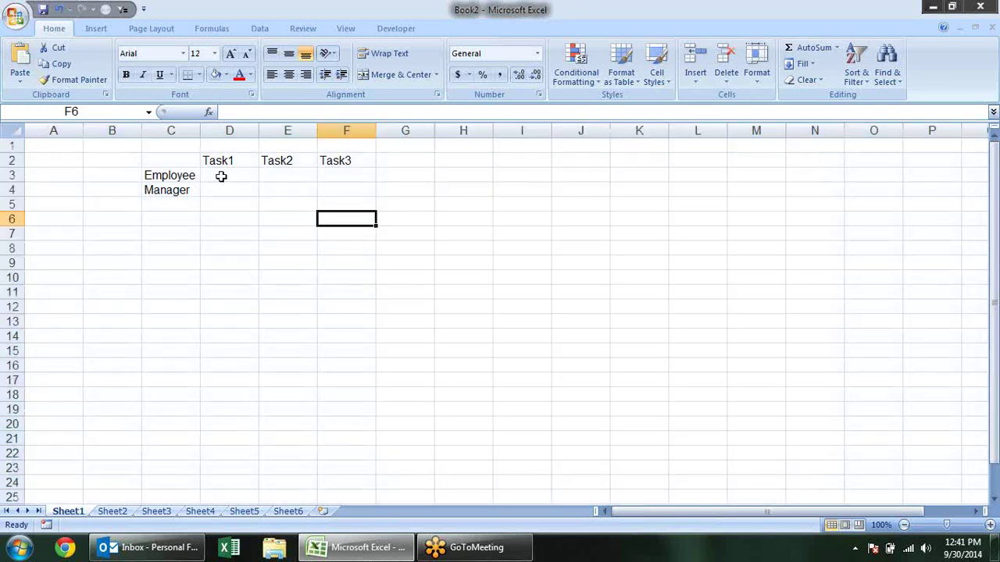
- Select D3:F3 and open Allow Users to Edit Ranges from the Review tab
mouse_move(218, 174)
left_mouse_down()
mouse_move(428, 173)
mouse_move(361, 174)
left_mouse_up()
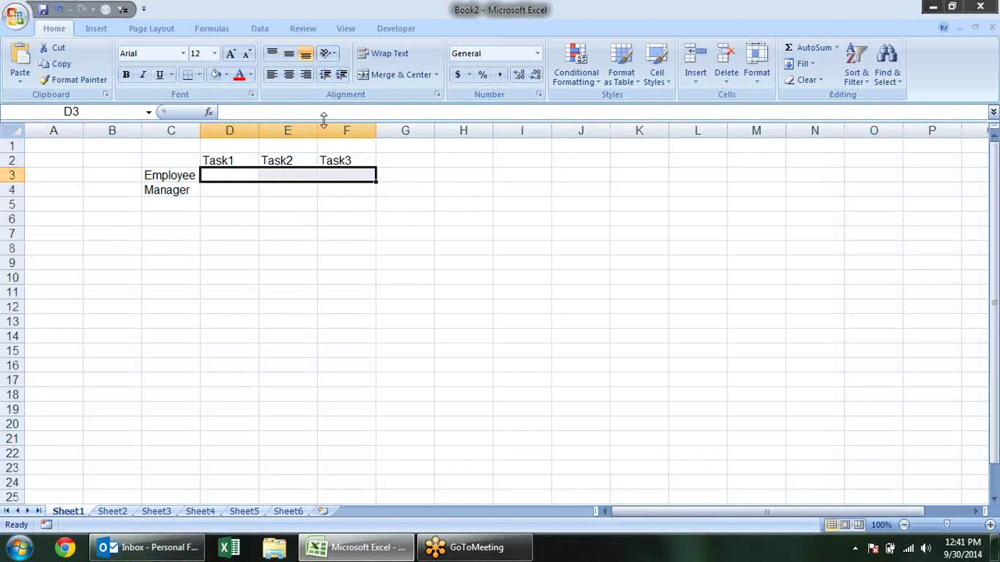
left_click(297, 31)
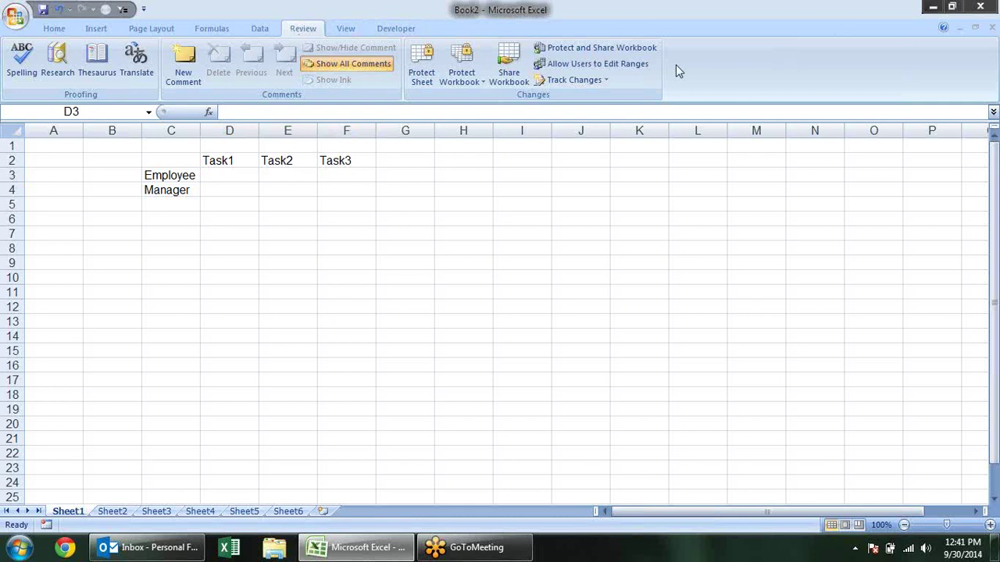
left_click(478, 6)
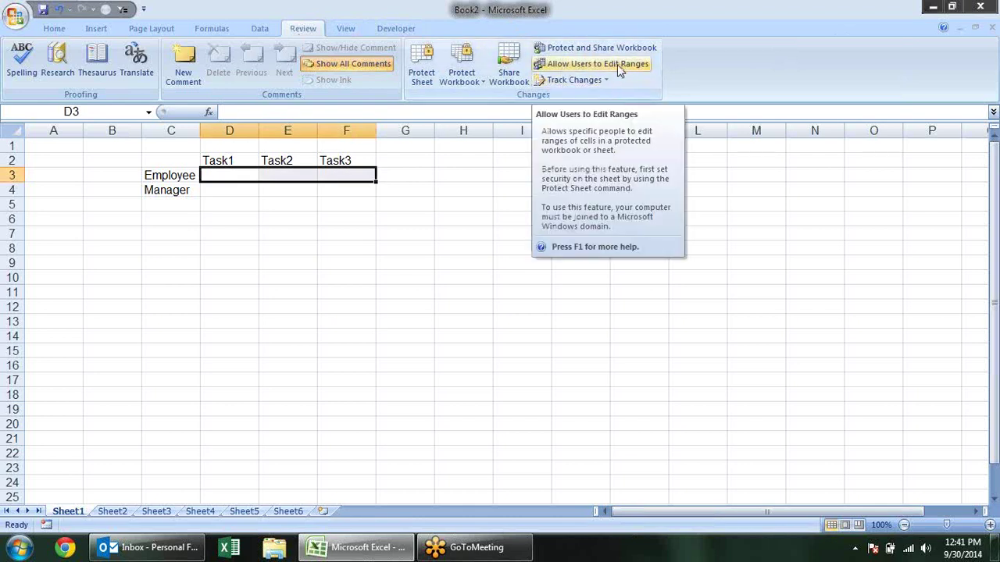
left_click(623, 69)
- Create editable range emp for D3:F3 with a confirmed range password, adding no users
left_click_drag(552, 226, 501, 154)
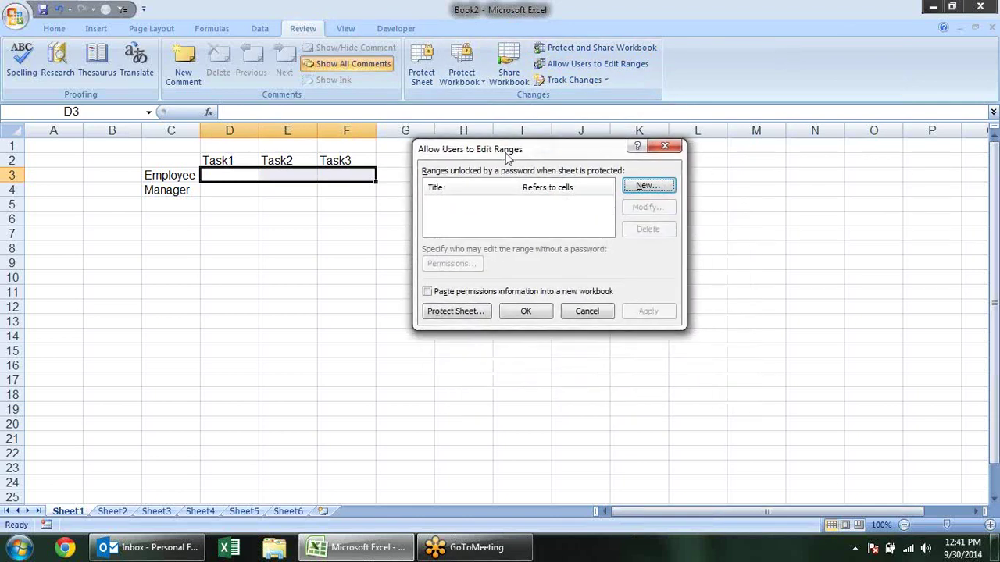
left_click(647, 187)
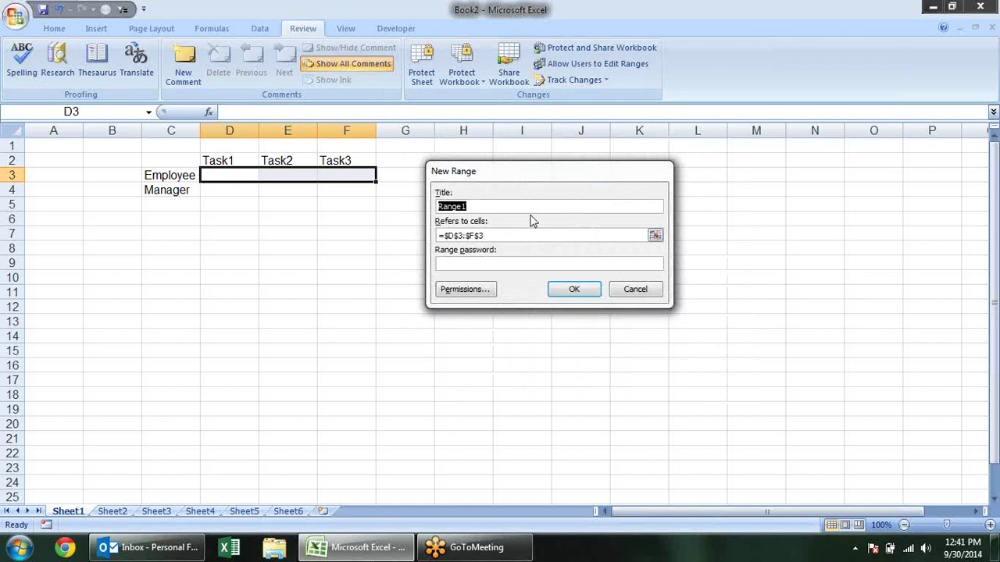
type("emp")
left_click(487, 289)
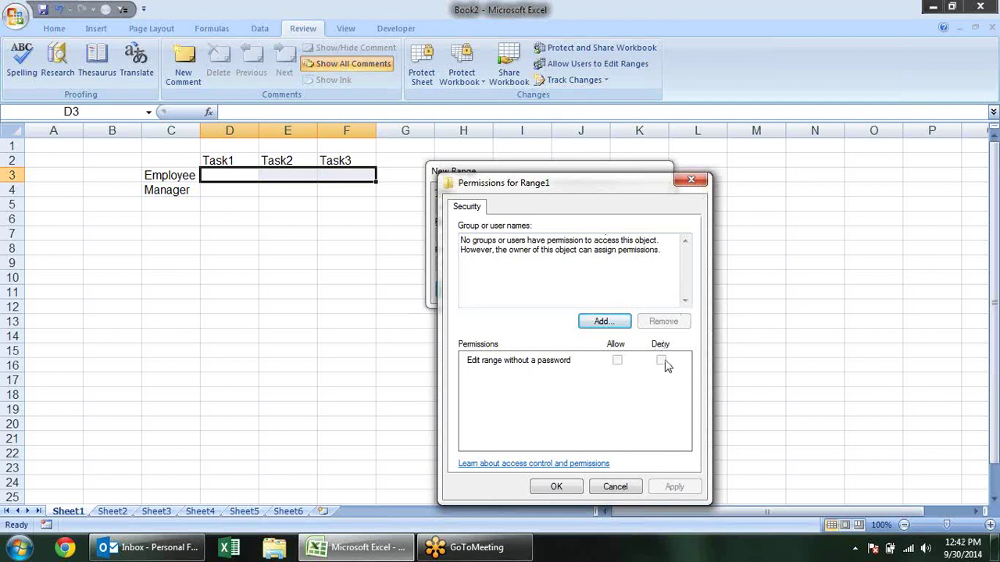
left_click(612, 322)
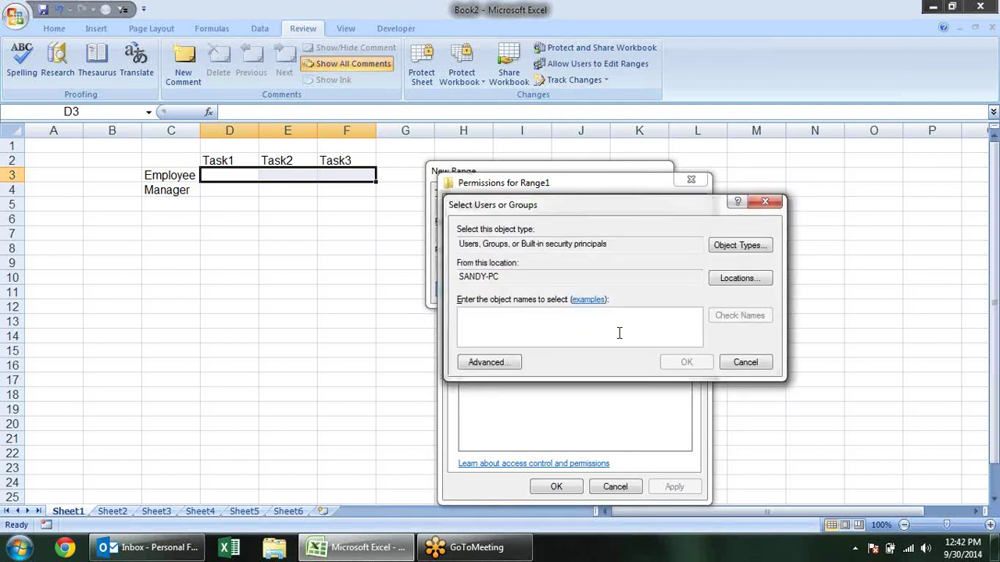
key("Escape")
left_click(691, 180)
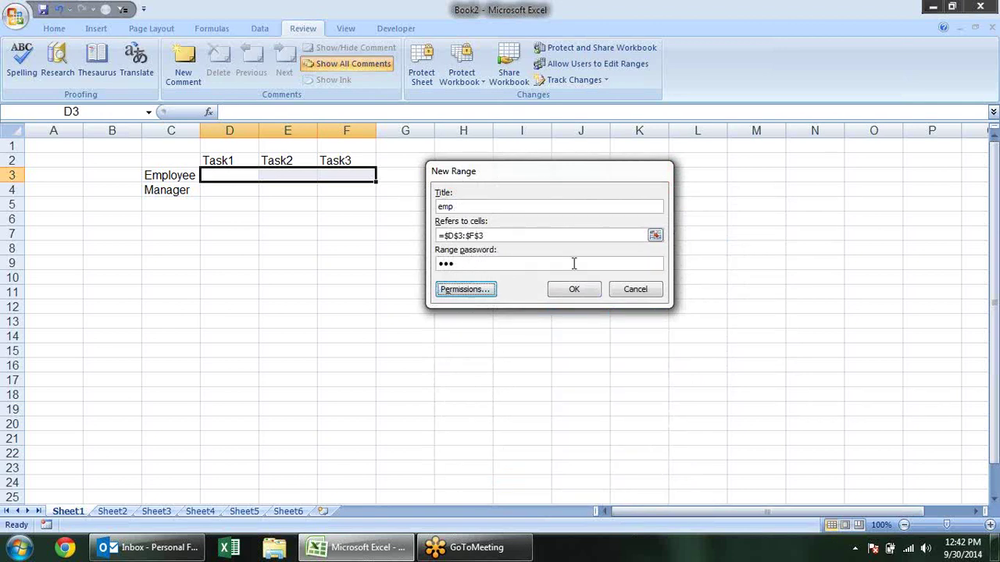
left_click(569, 291)
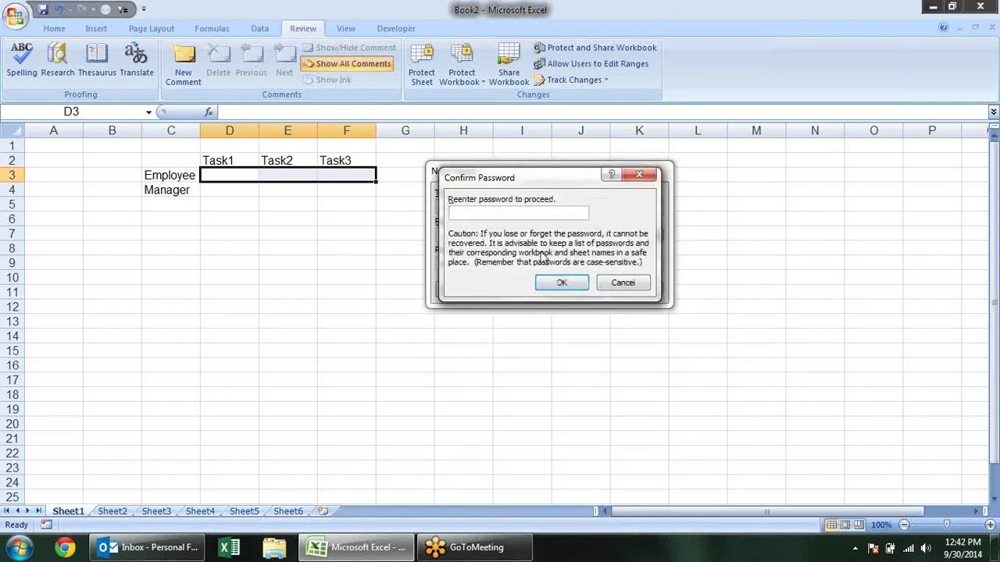
key("Return")
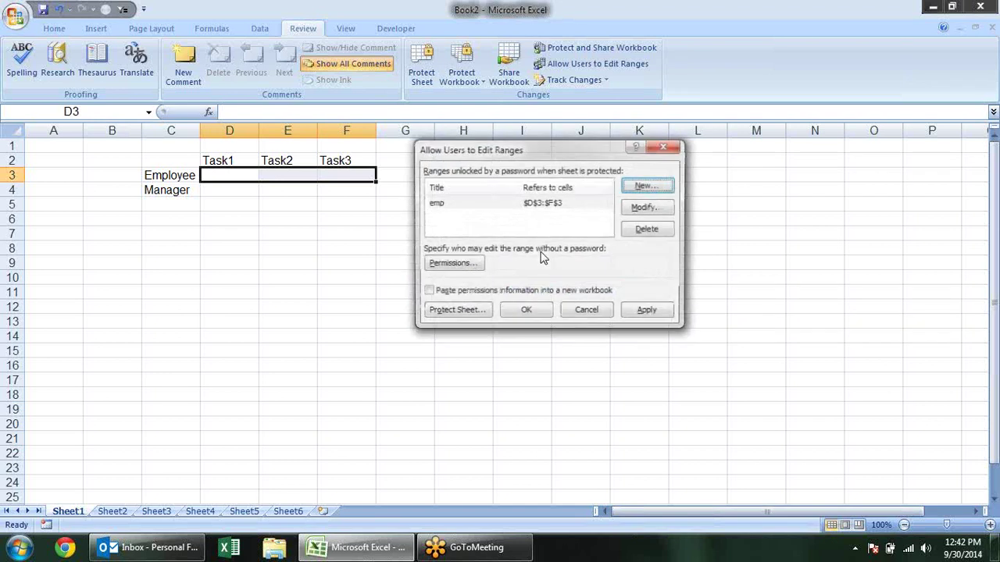
left_click(464, 203)
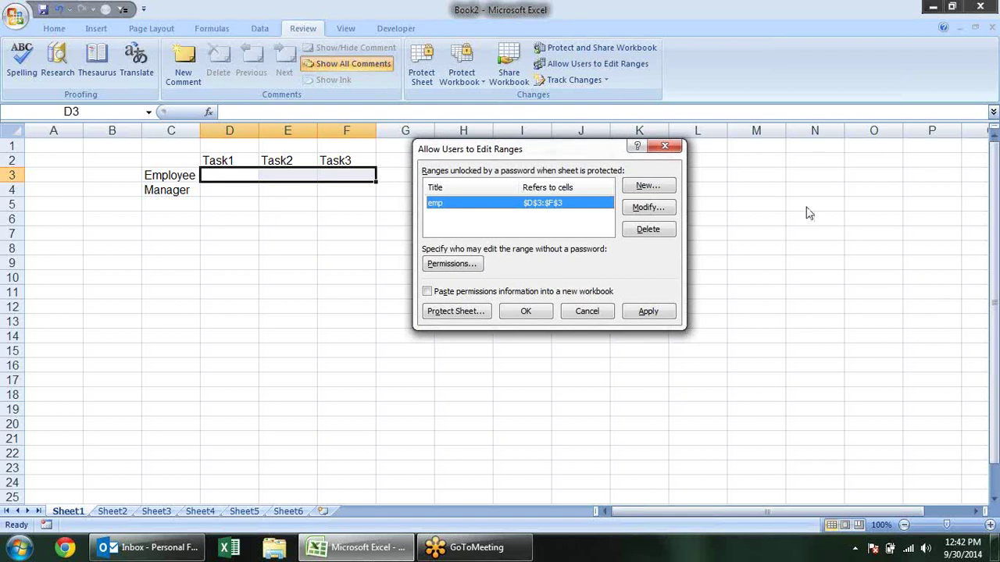
- Define a new range titled mgr referring to cells D4:F4
left_click(647, 186)
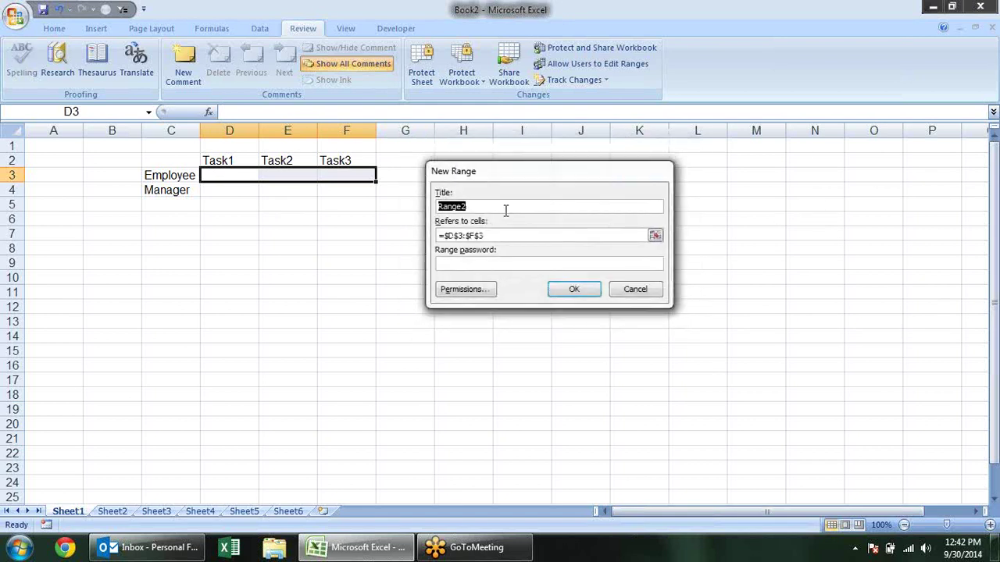
type("mgr")
left_click(655, 236)
left_click_drag(226, 188, 350, 194)
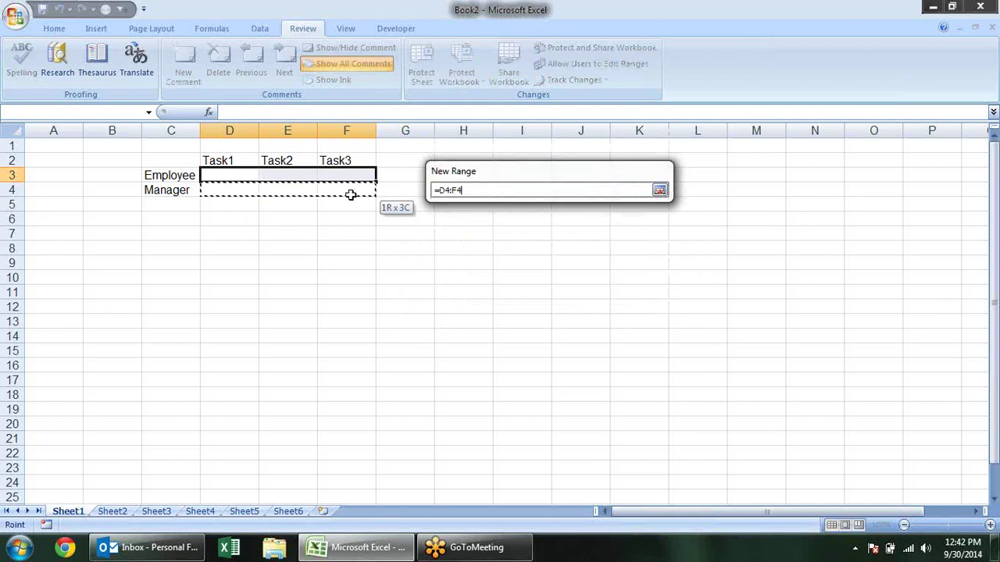
key("Return")
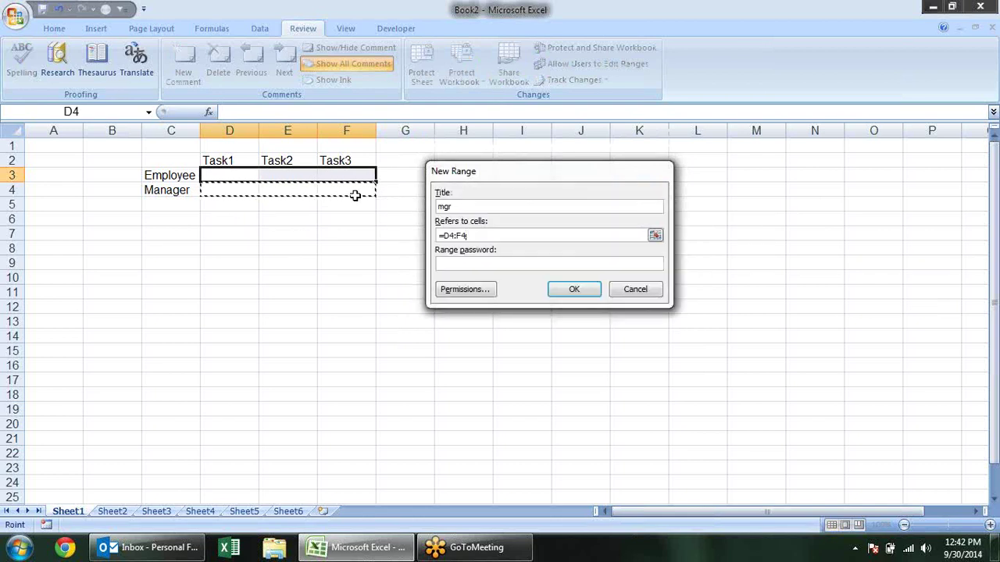
left_click(486, 266)
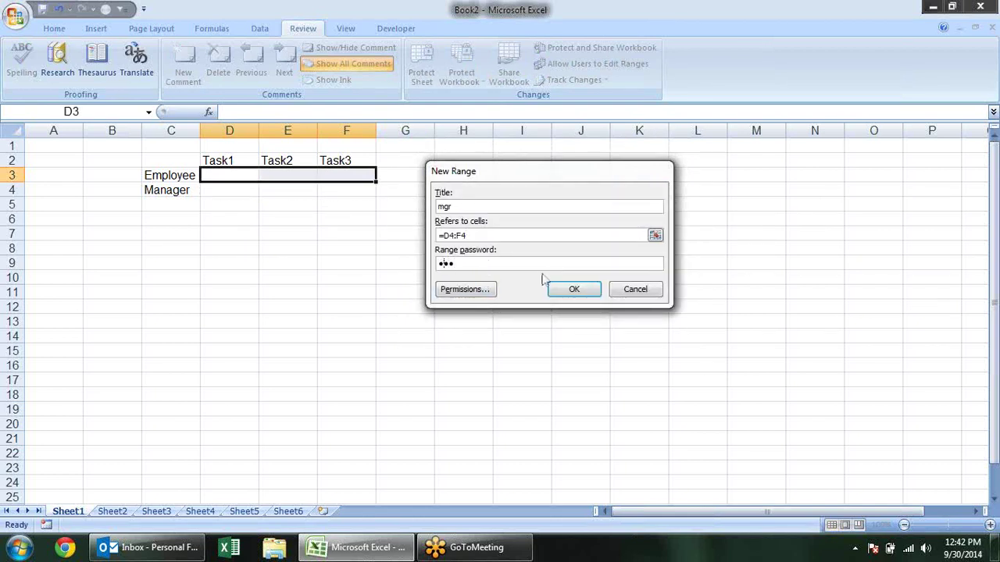
- Set and correctly confirm the mgr range password, then apply the ranges
left_click(570, 286)
left_click(569, 284)
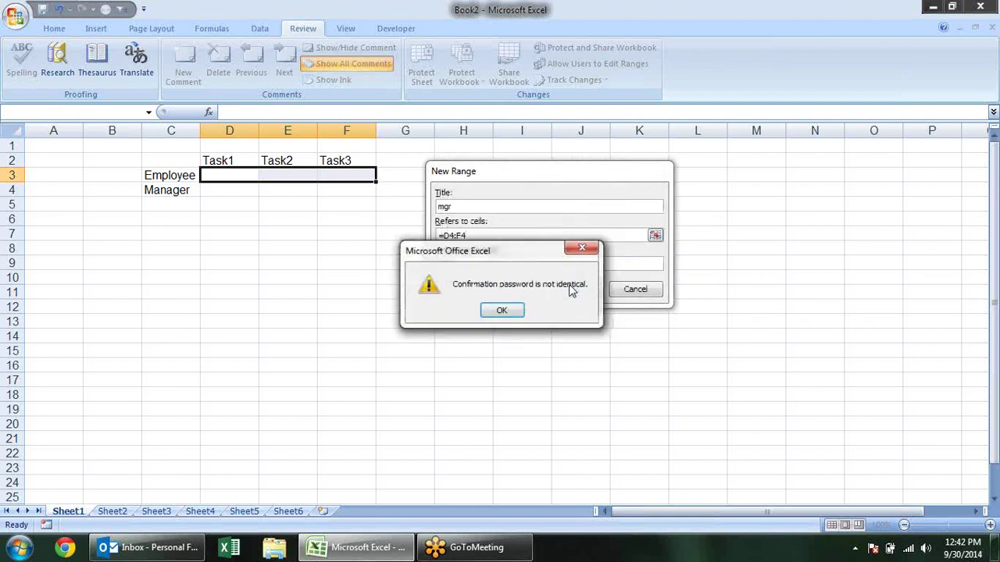
left_click(506, 310)
left_click(577, 290)
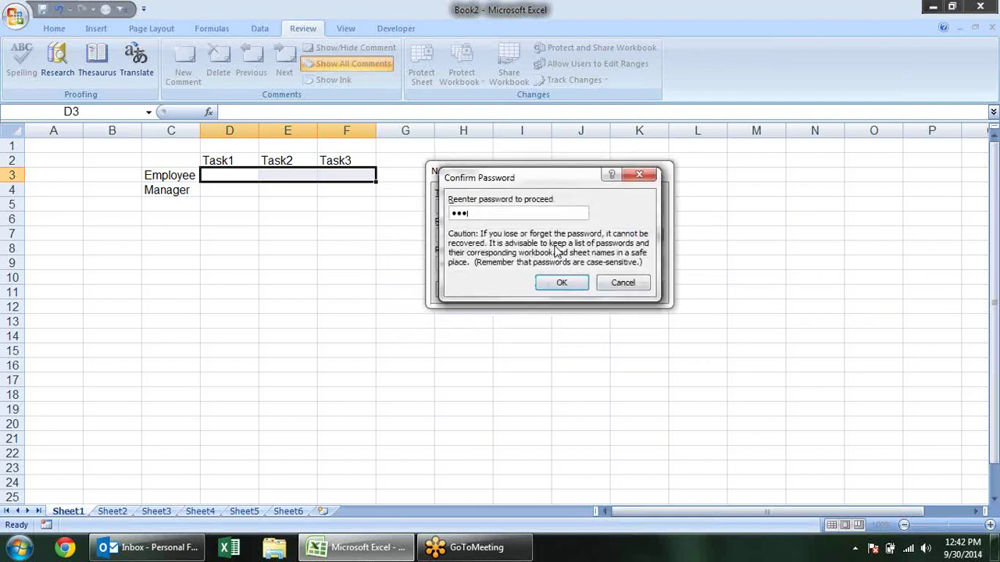
key("Return")
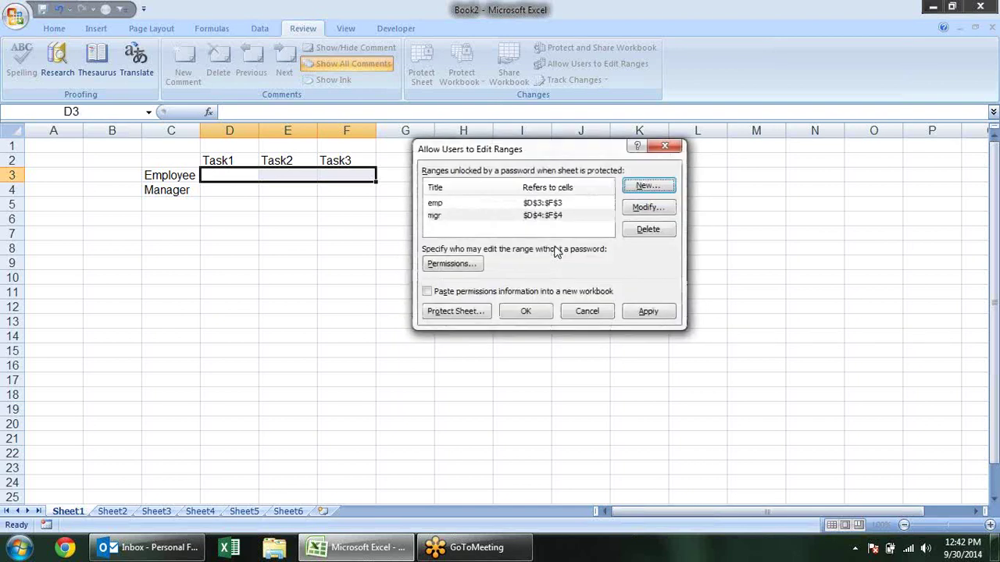
left_click(651, 313)
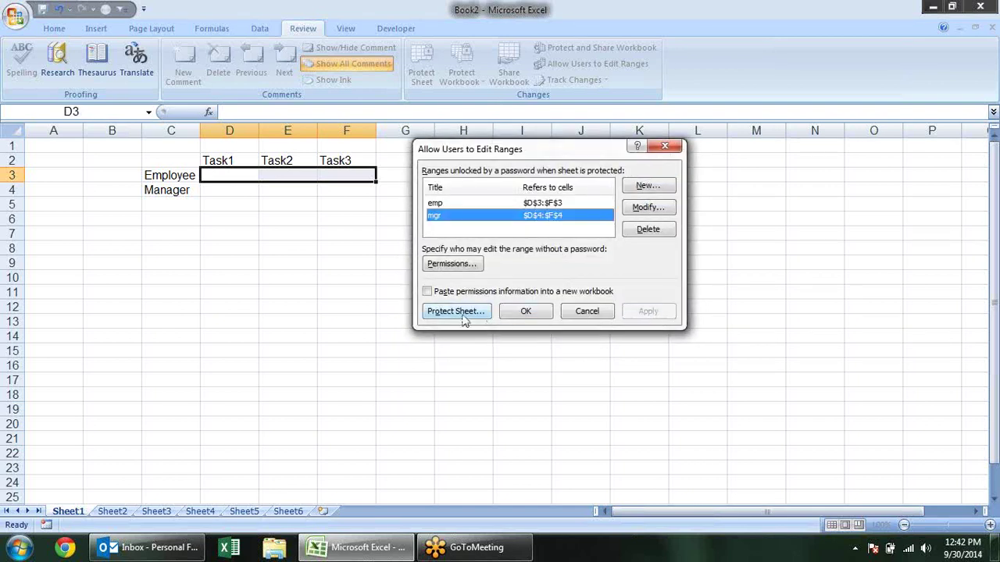
left_click(460, 313)
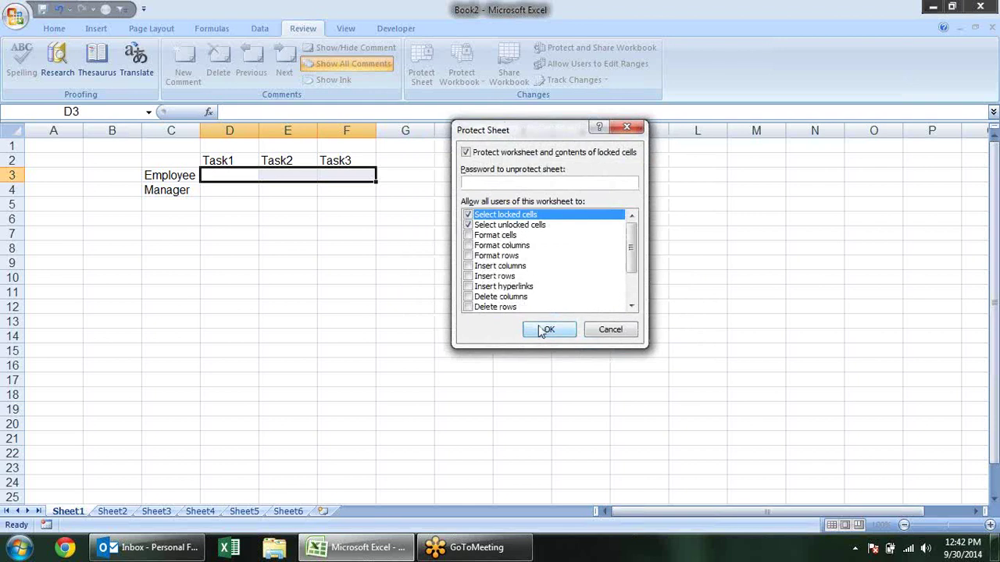
- Protect the sheet and confirm locked cells H9, I6 and C6 refuse edits
left_click(543, 331)
left_click(464, 260)
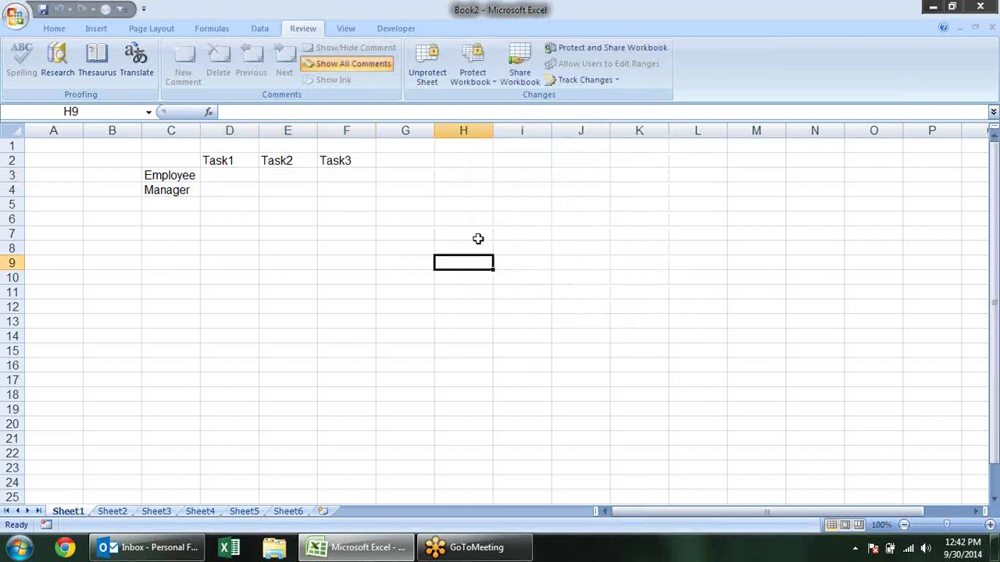
left_click(524, 225)
double_click(523, 226)
left_click(508, 319)
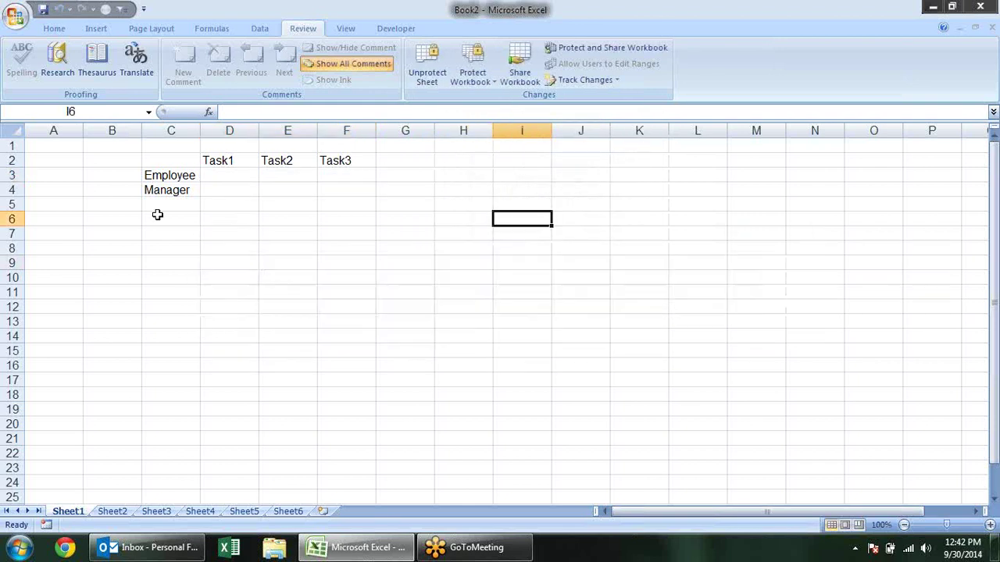
left_click(158, 216)
key("F2")
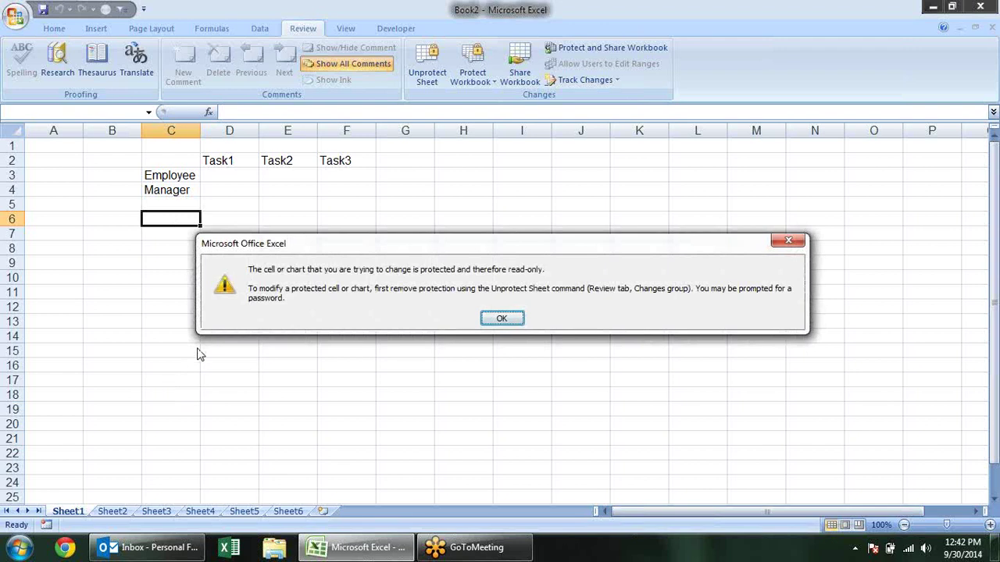
left_click(504, 319)
- Unlock the Employee range with its password and enter sdf, df, df across D3:F3
left_click(236, 176)
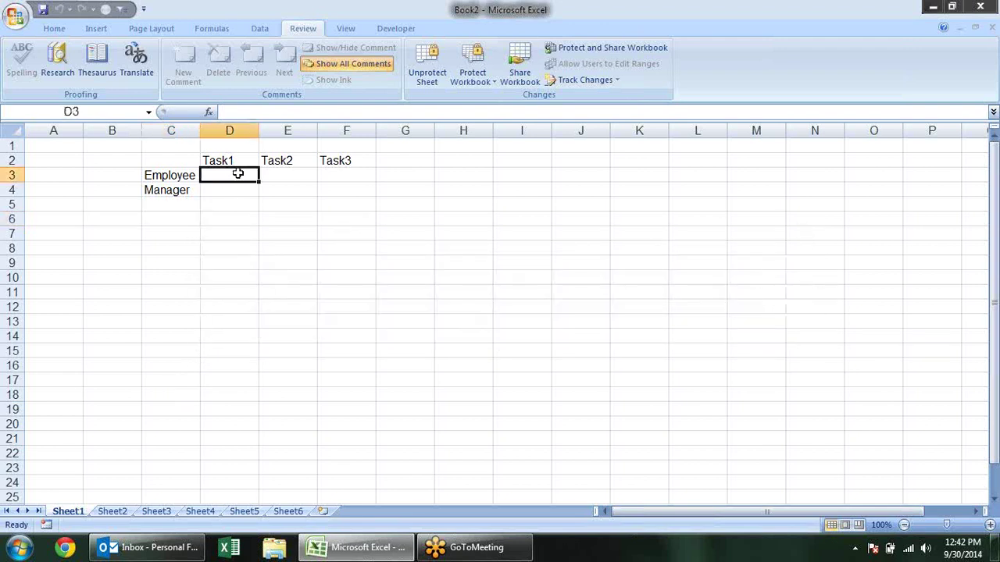
key("F2")
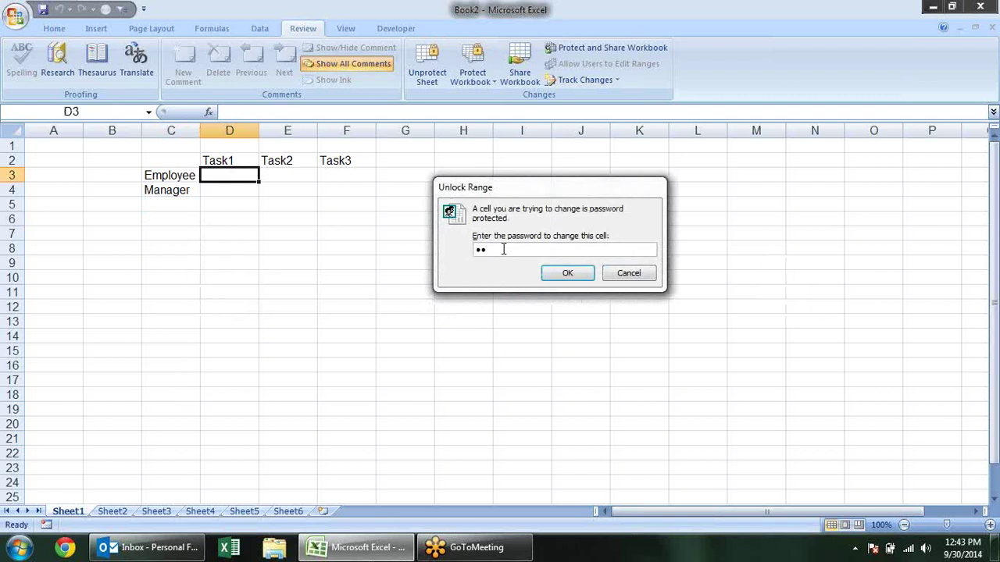
left_click_drag(500, 248, 451, 246)
key("Return")
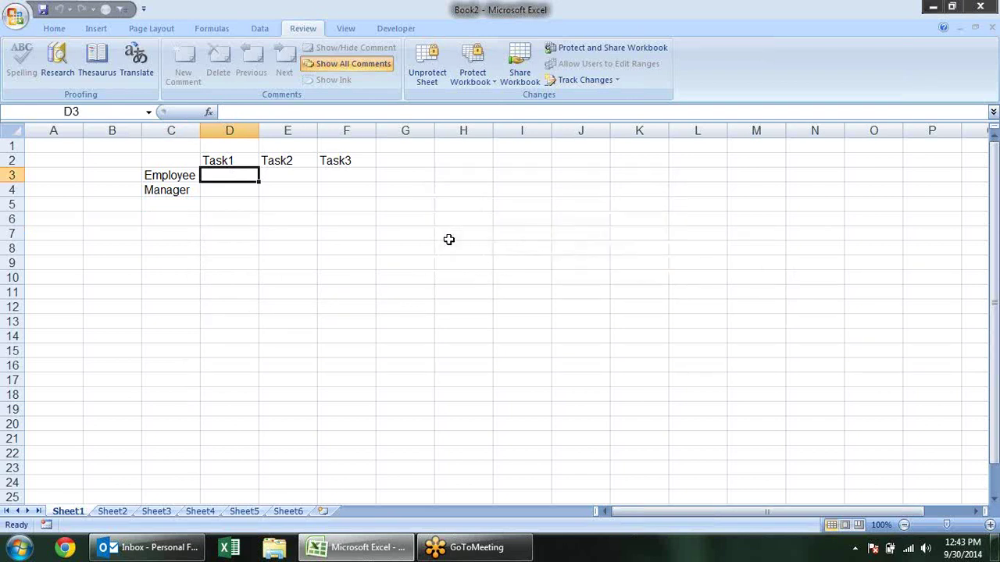
type("sdf")
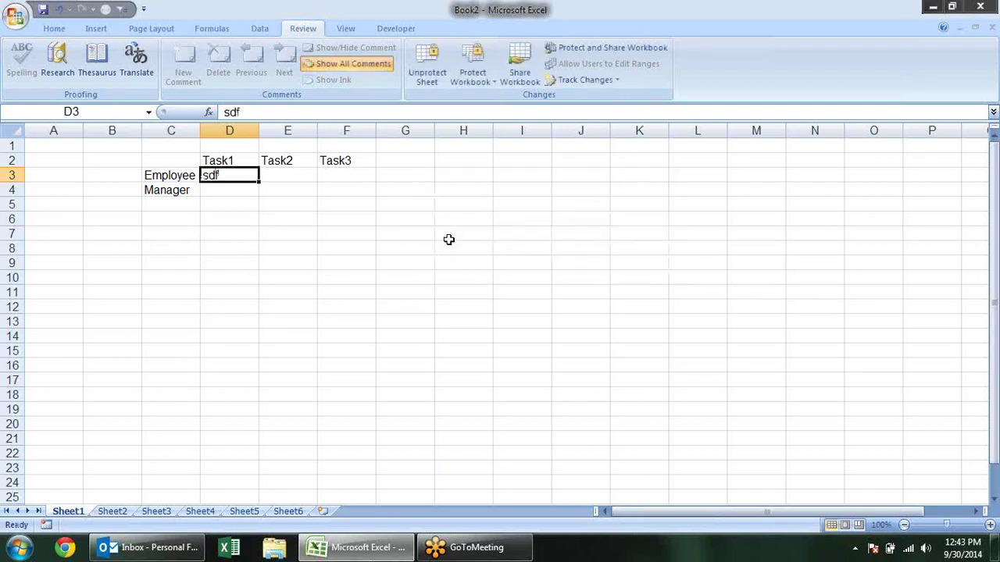
key("Tab")
type("df")
key("Tab")
type("d")
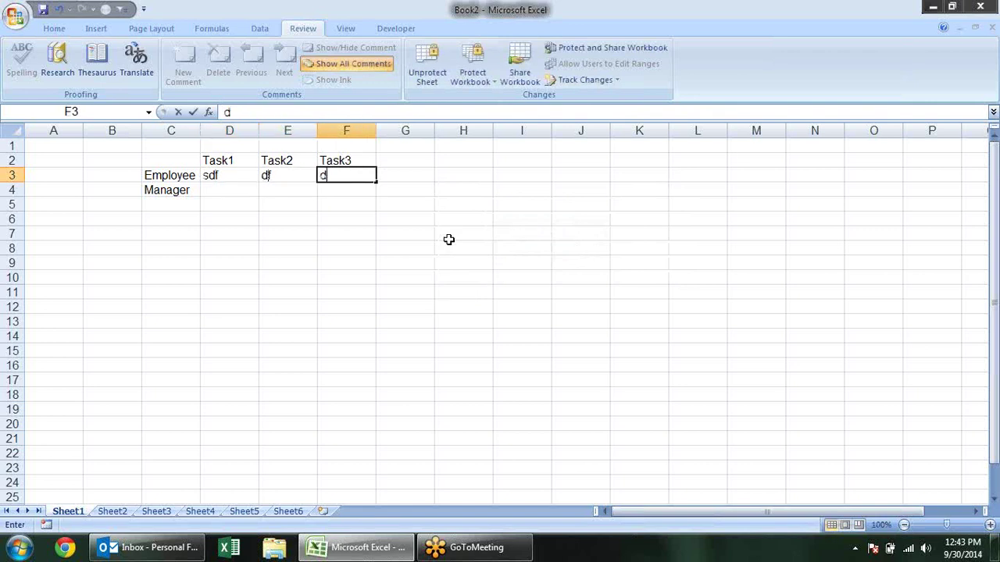
type("f")
key("Return")
- Unlock the Manager range with its password and enter asdf, df, df across D4:F4
key("Left")
key("Left")
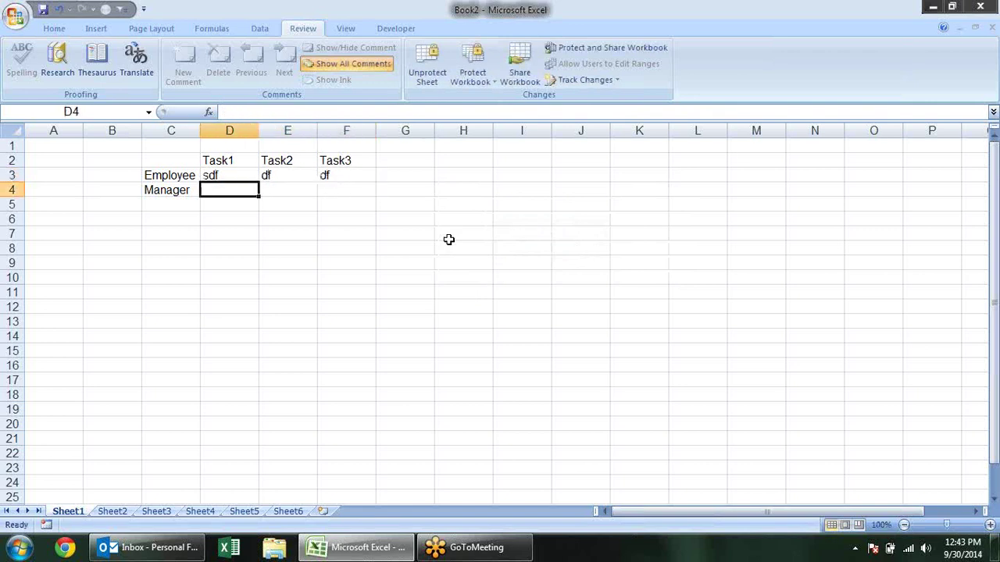
type("ss")
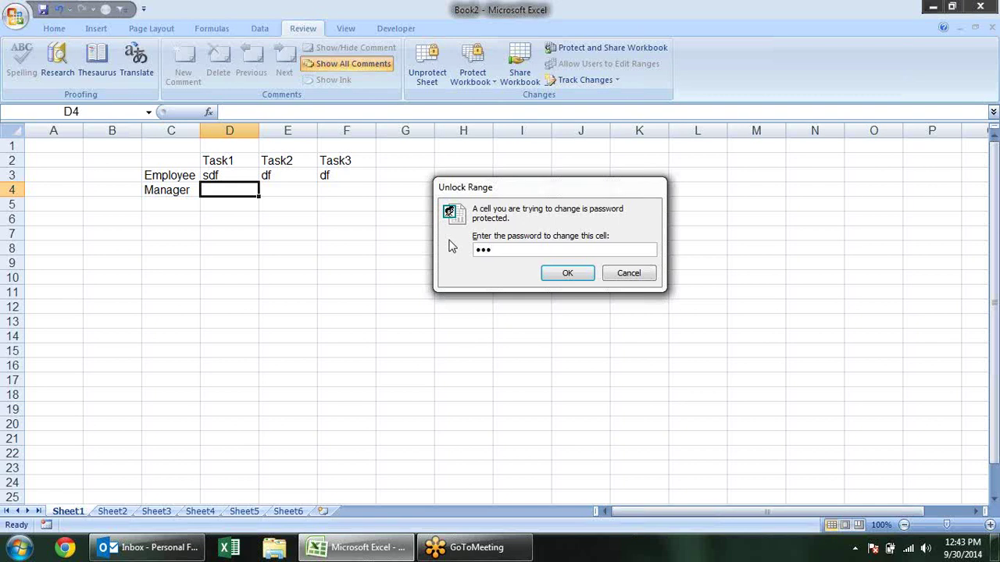
key("Return")
type("asdf")
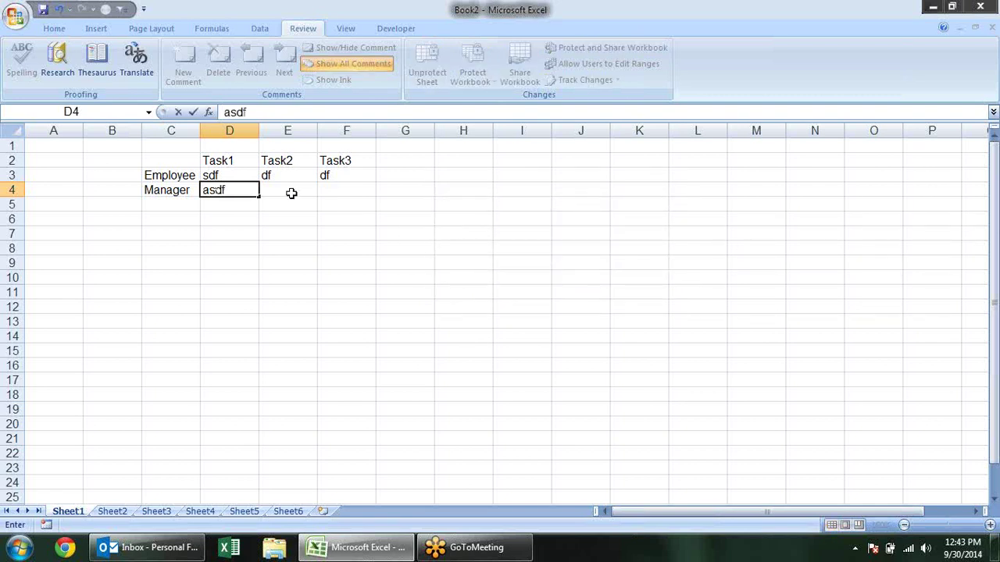
left_click(290, 192)
type("df")
left_click(346, 191)
type("df")
left_click(373, 232)
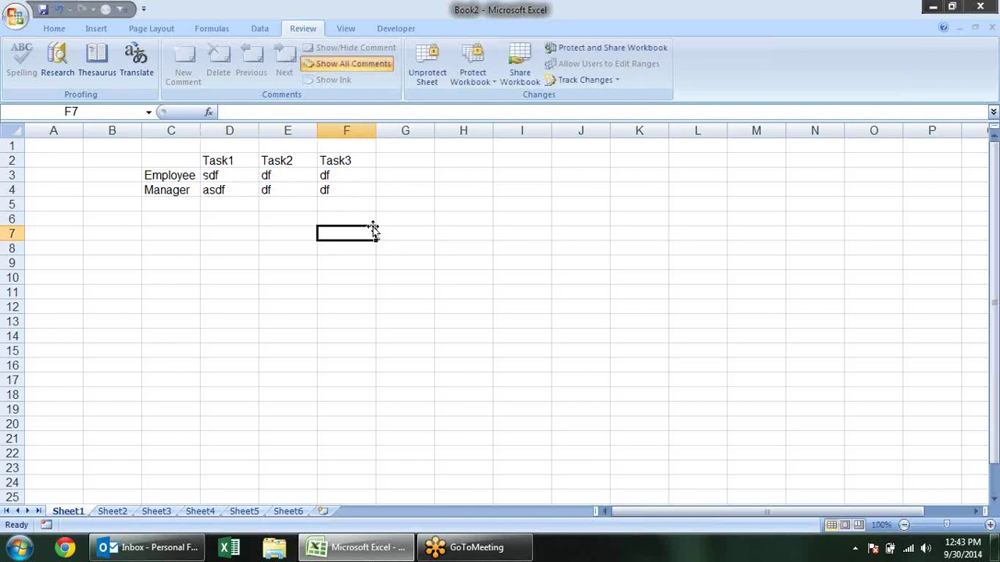
- Change D3 to df, cancel a pending edit to D4, and select G10 then G5
left_click(230, 178)
type("df")
left_click(248, 193)
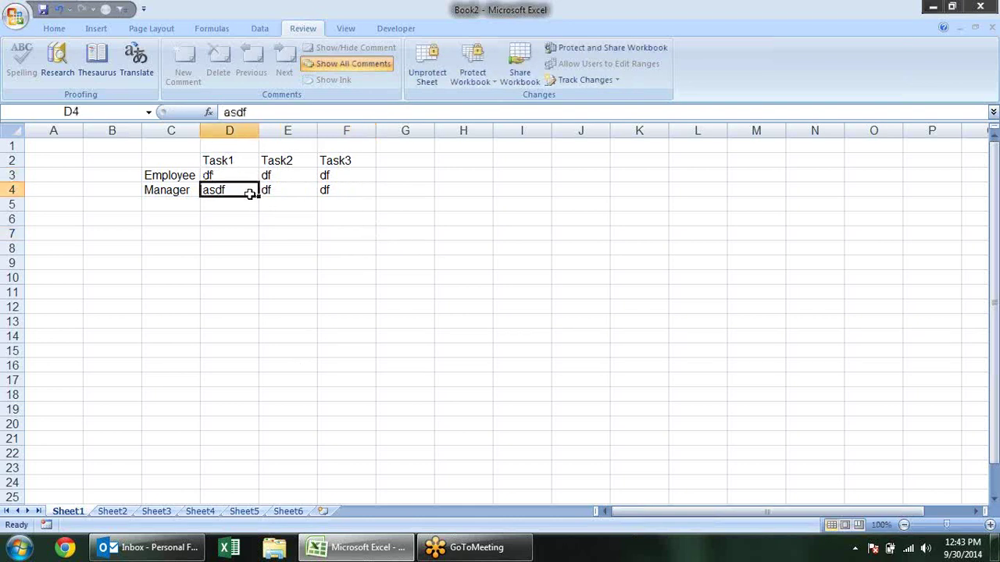
type("df")
key("Escape")
left_click(379, 283)
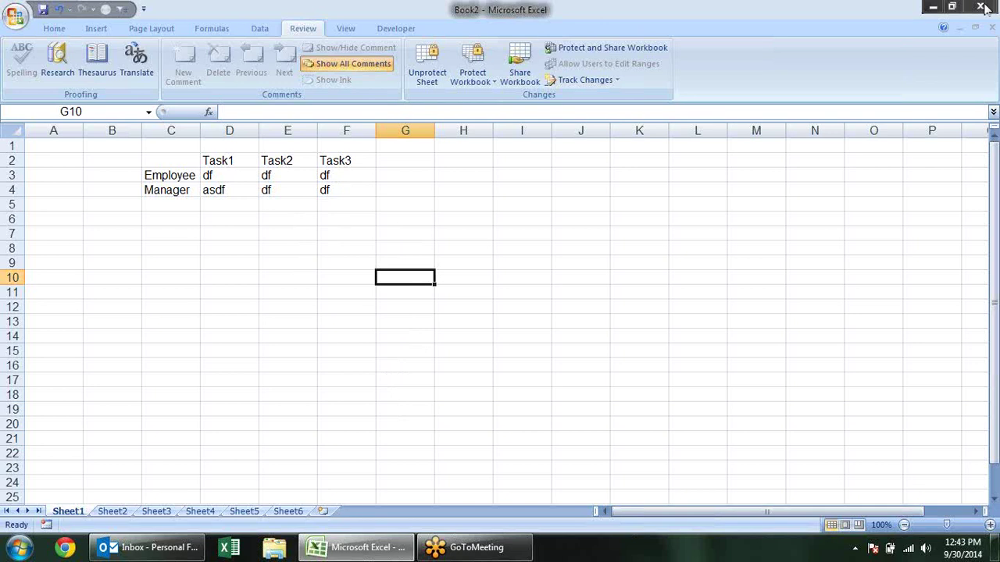
left_click(399, 206)
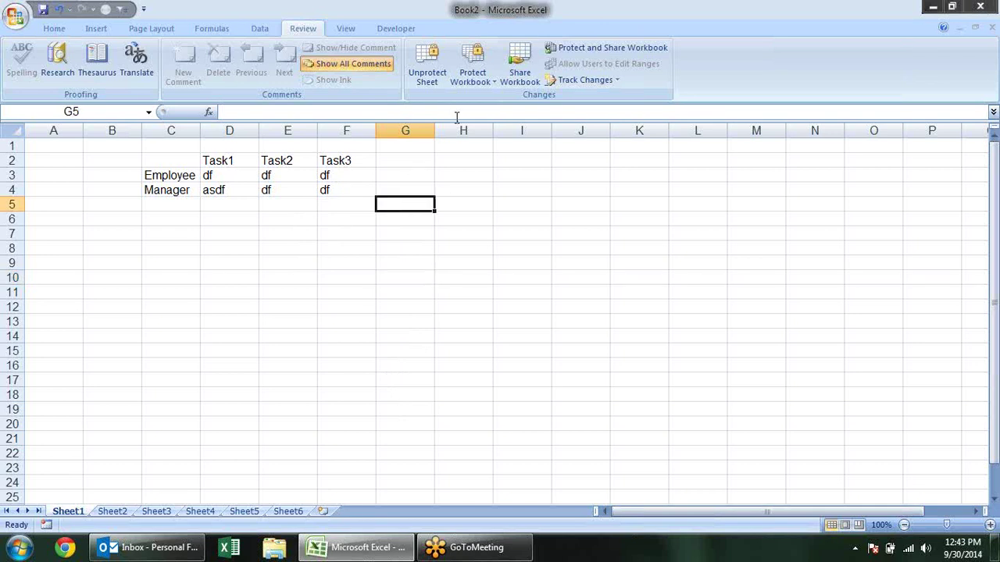
right_click(68, 509)
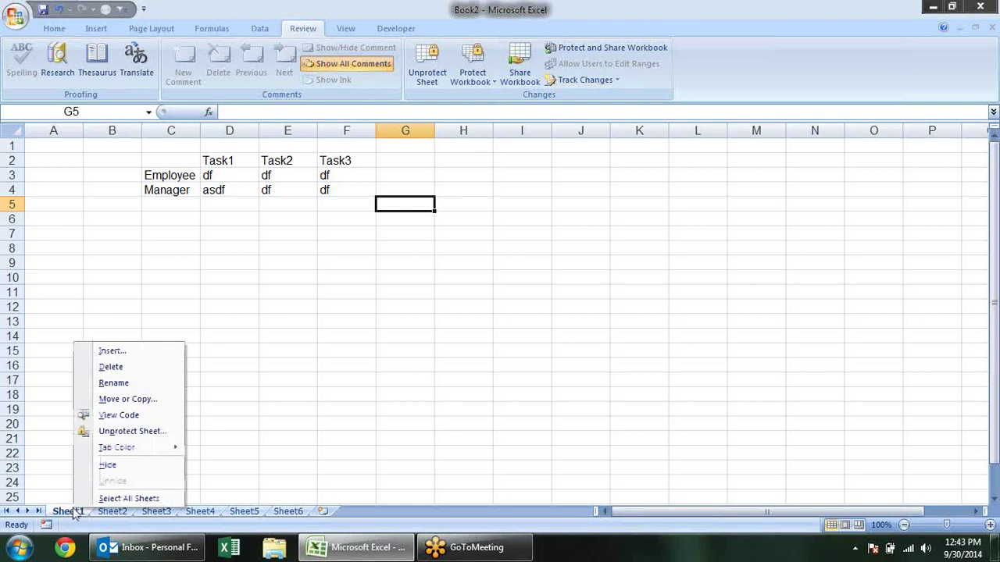
left_click(133, 432)
left_click(255, 328)
left_click(172, 308)
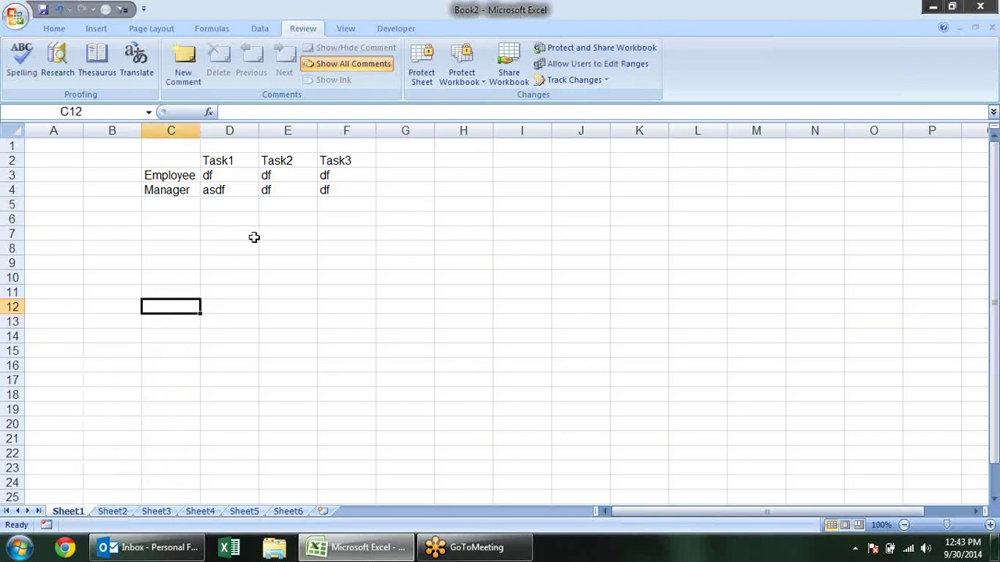
left_click(253, 237)
left_click(348, 245)
left_click(114, 291)
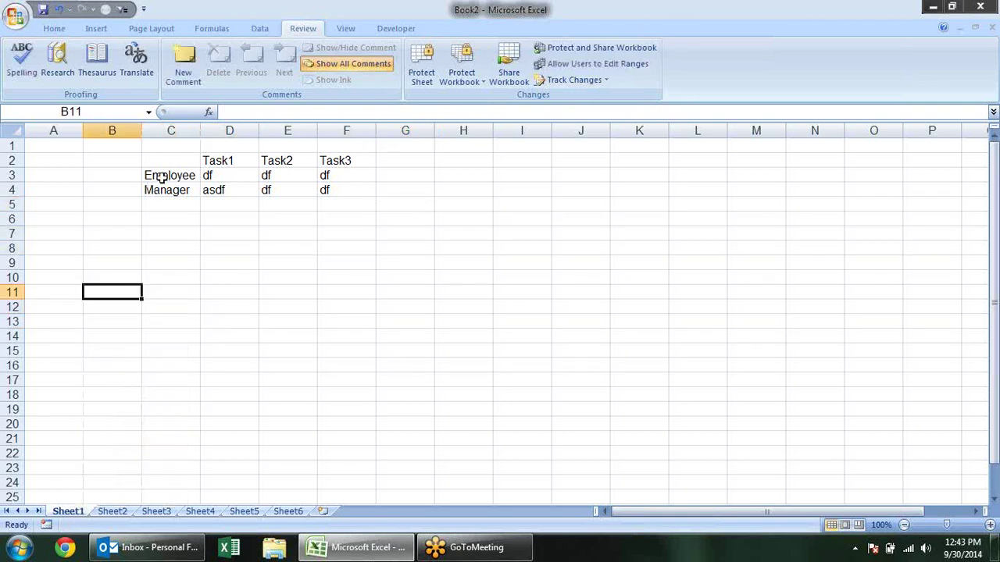
left_click_drag(156, 159, 397, 207)
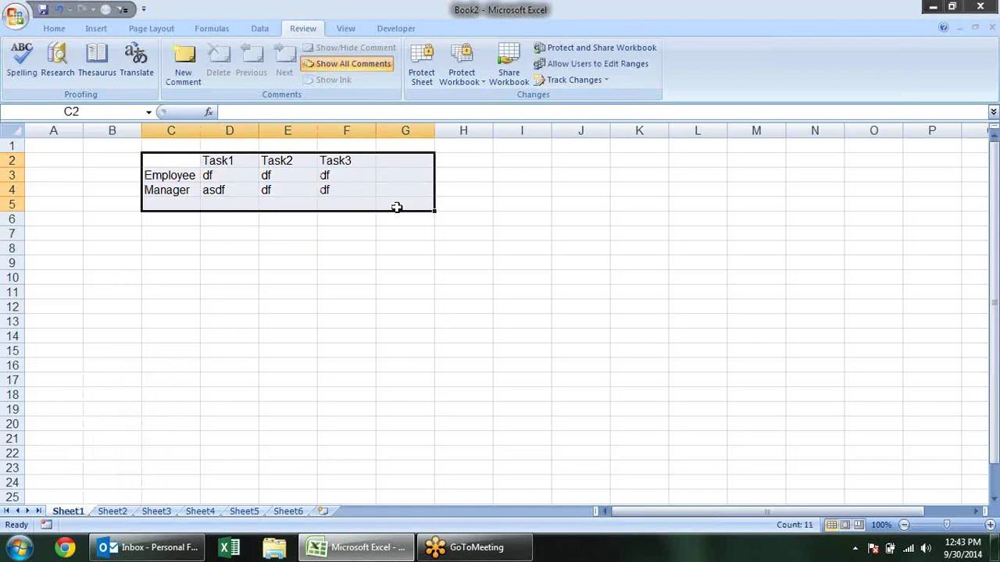
key("Delete")
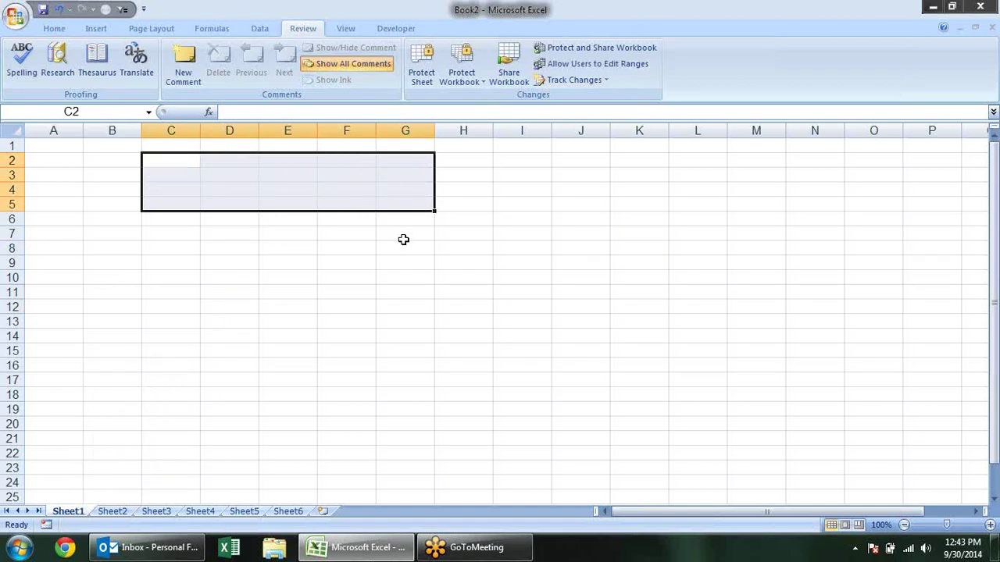
key("ctrl+z")
left_click(405, 234)
left_click_drag(238, 191, 354, 188)
left_click(406, 230)
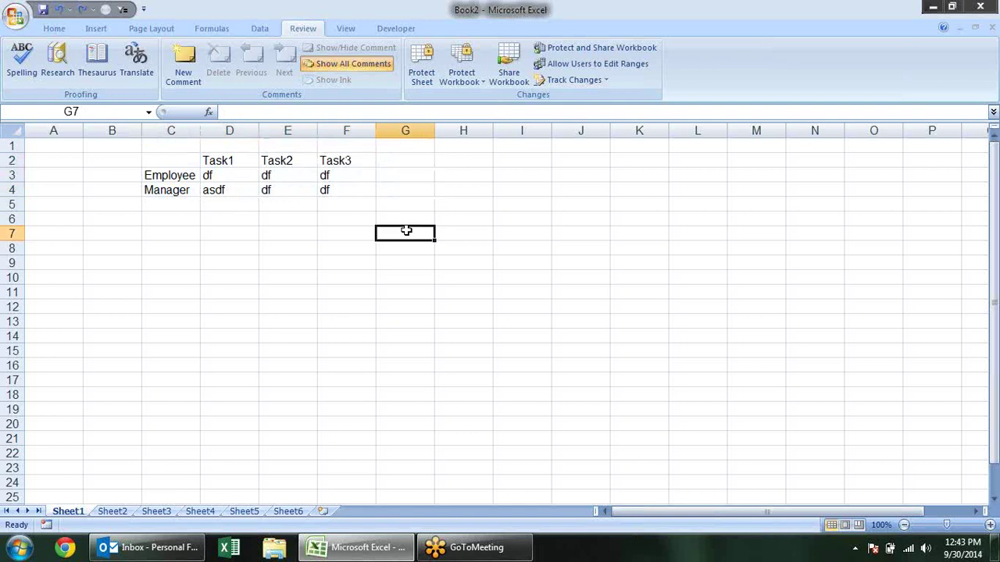
left_click_drag(370, 194, 246, 189)
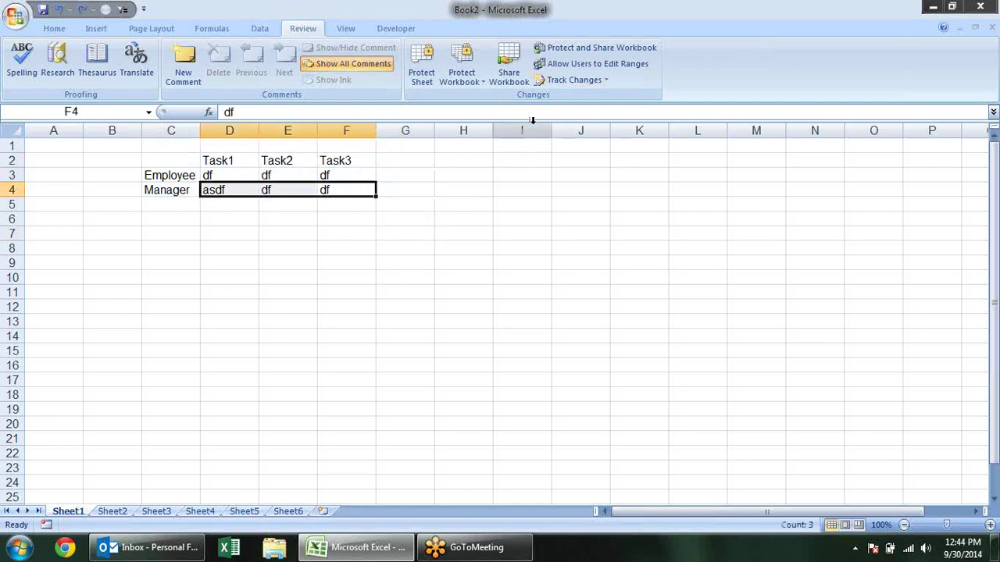
- Open the mgr range's password settings in Allow Users to Edit Ranges, then cancel without changes
left_click(562, 69)
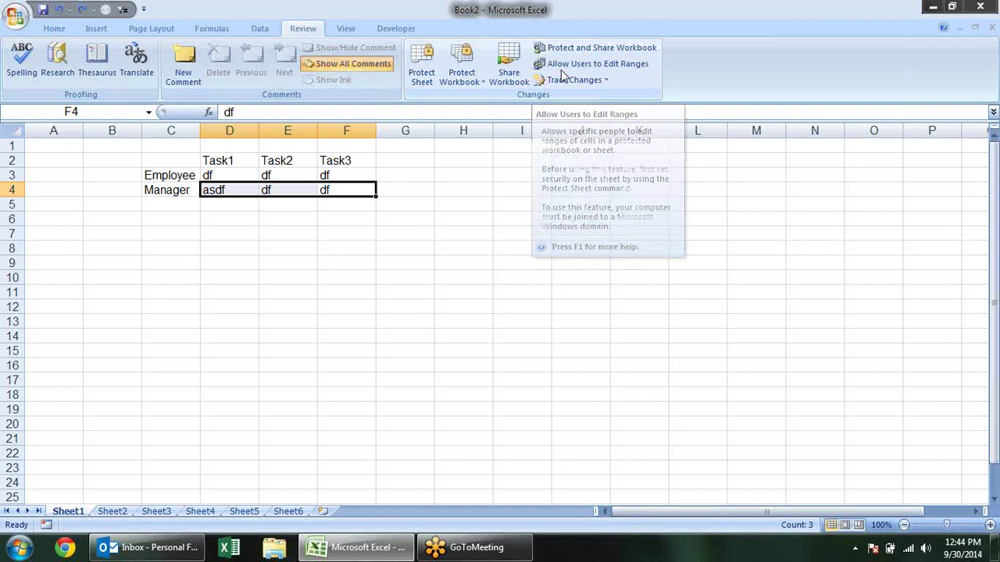
left_click(525, 217)
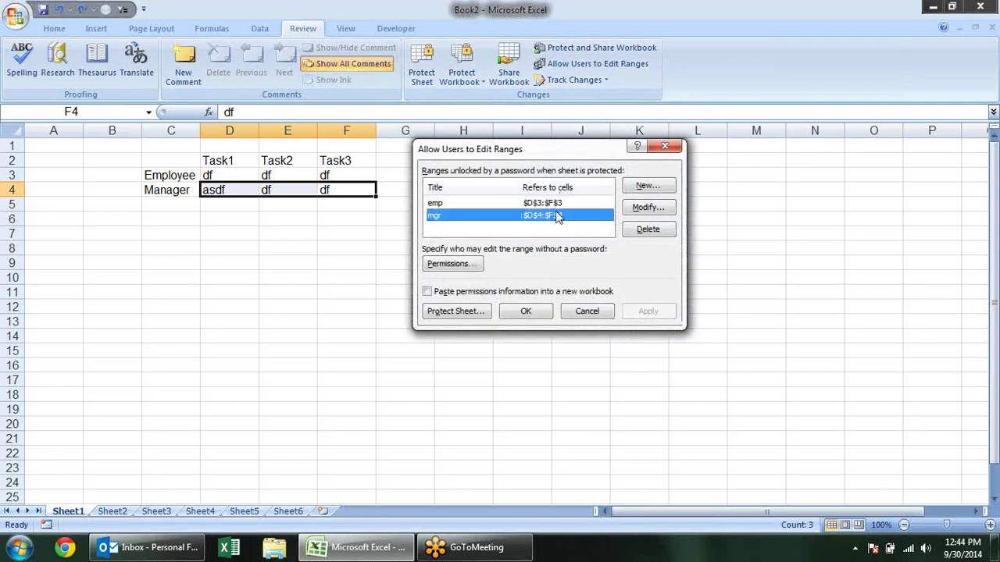
left_click(648, 208)
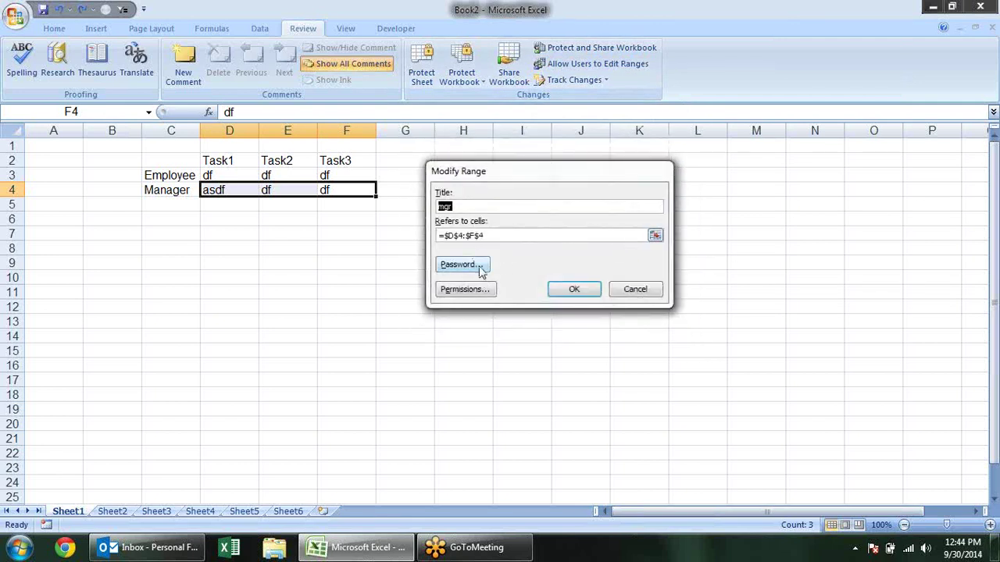
left_click(473, 265)
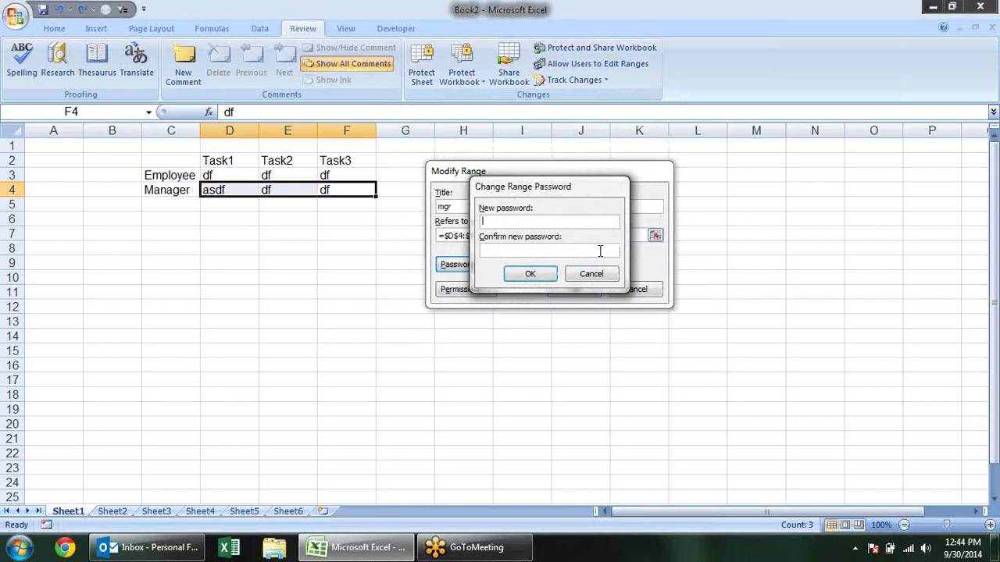
left_click(608, 276)
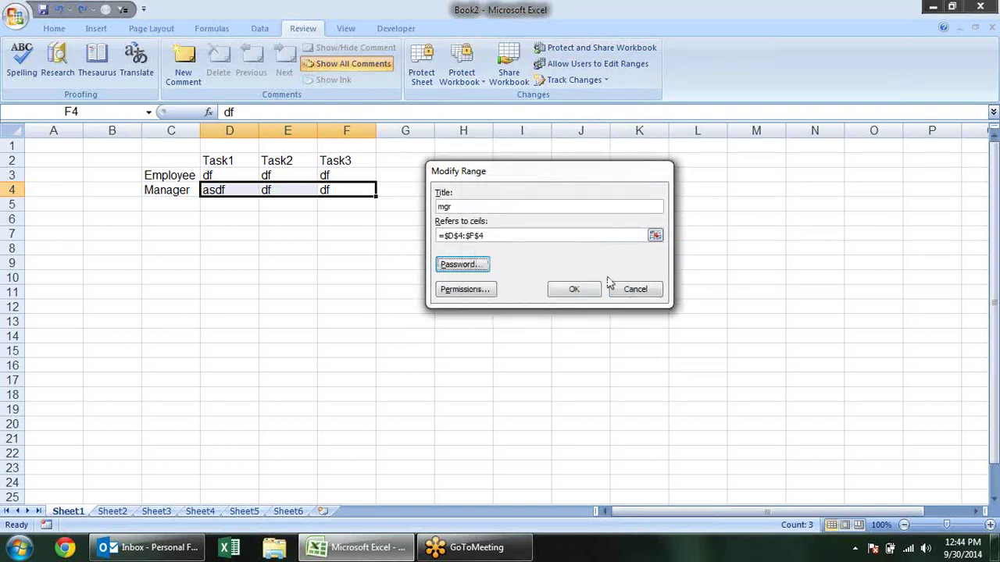
left_click(635, 290)
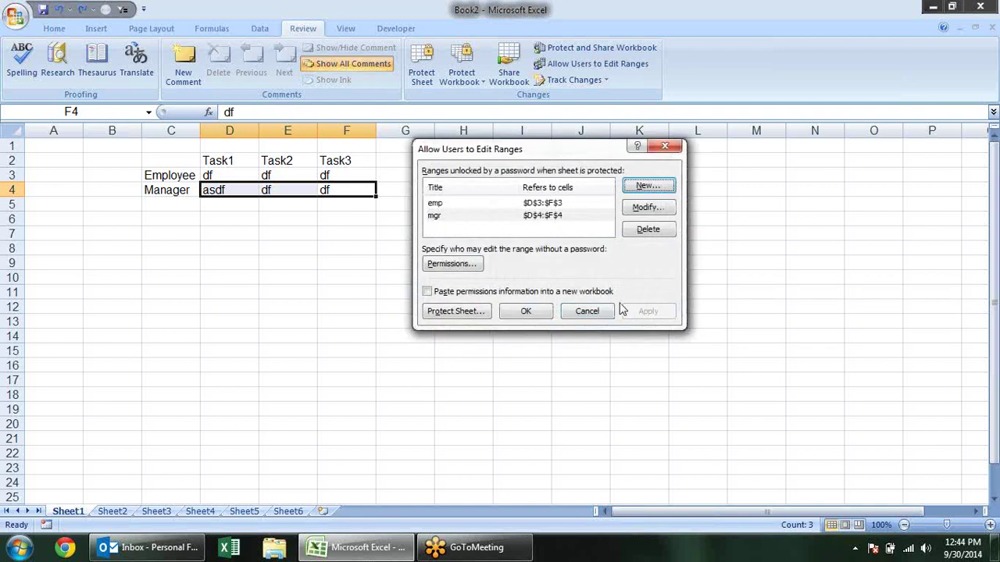
left_click(550, 314)
- Protect Sheet1 from its tab menu with the default options
right_click(67, 515)
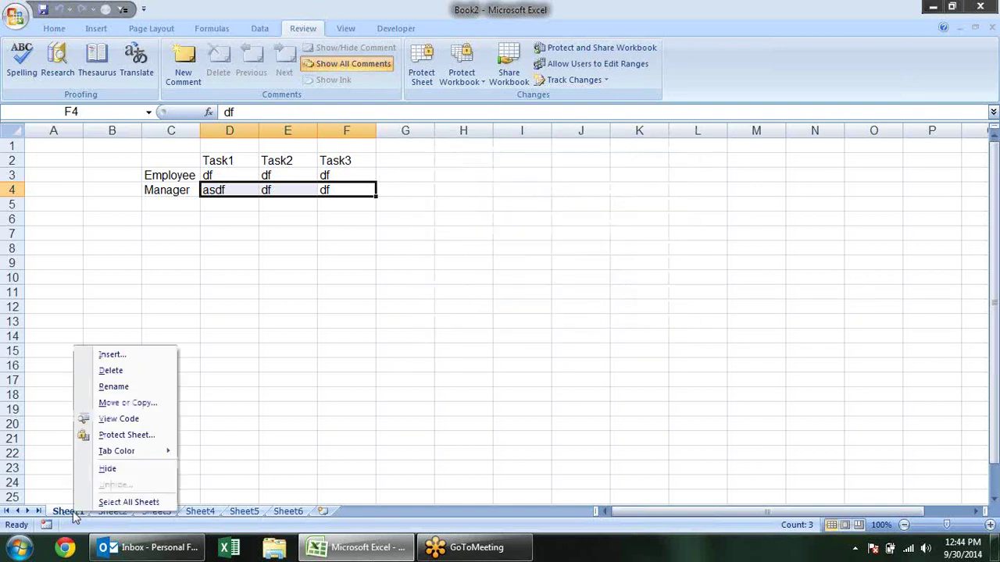
left_click(130, 435)
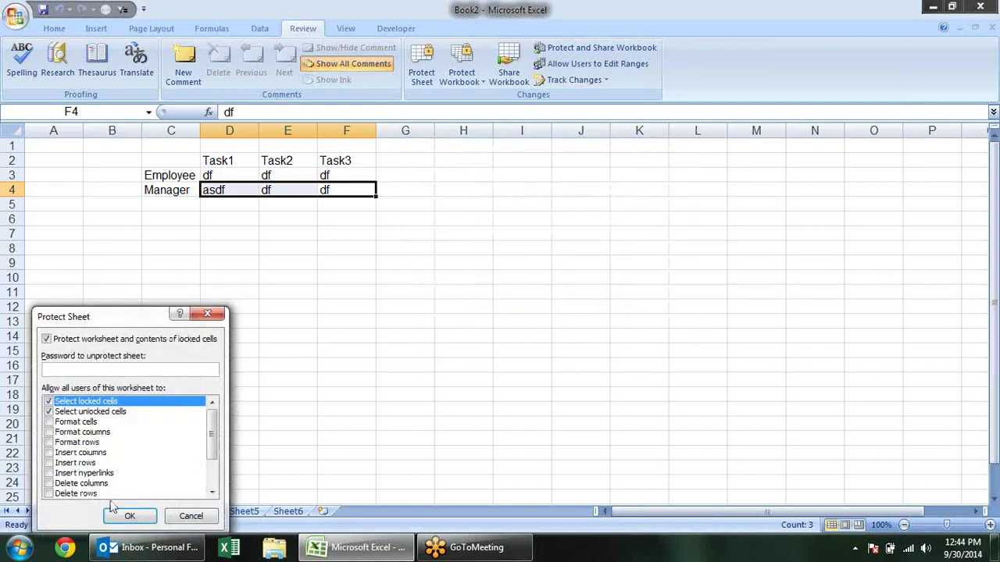
left_click(130, 517)
left_click(397, 337)
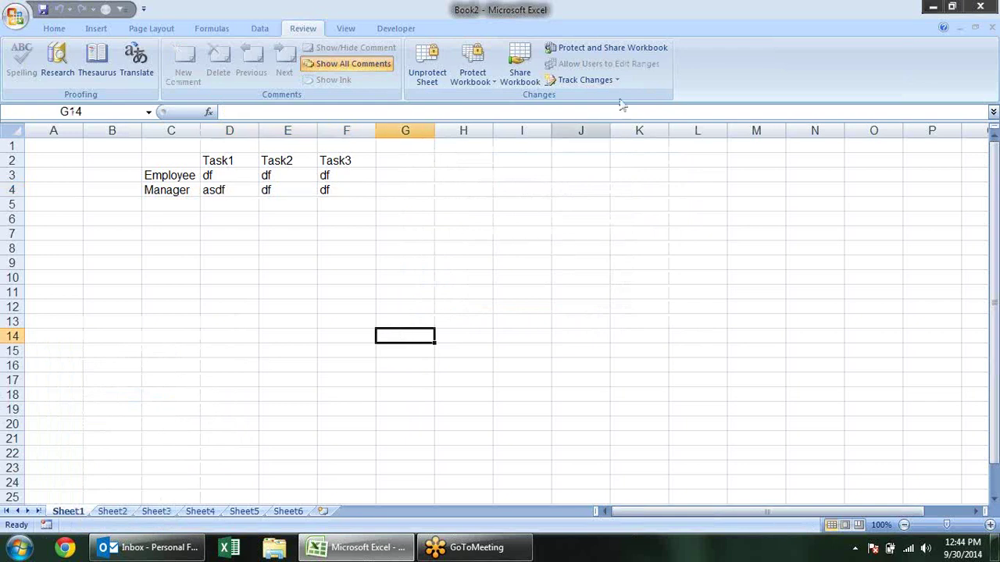
- Test the Unlock Range prompts on D3 and D4, dismissing each without a password
double_click(224, 176)
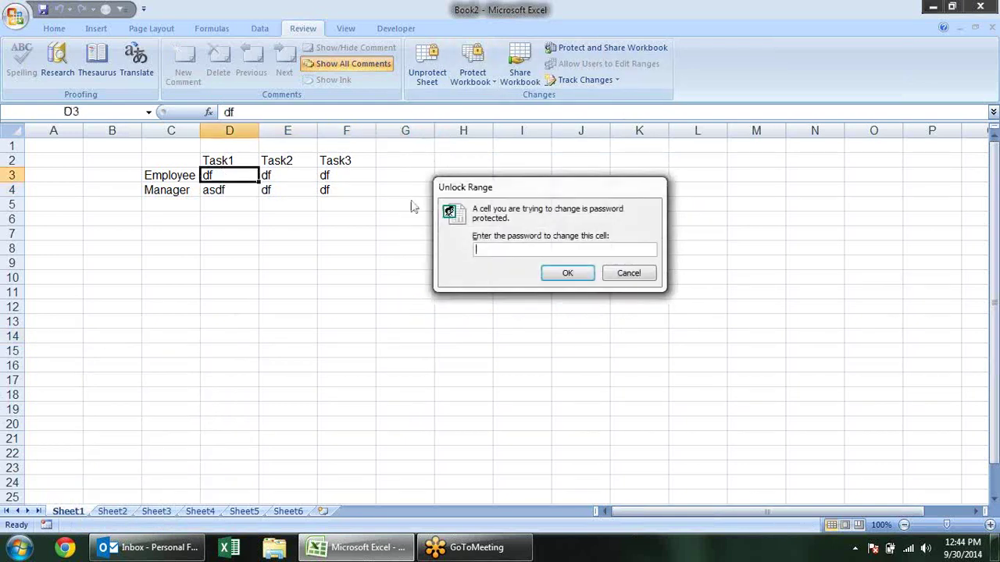
key("Escape")
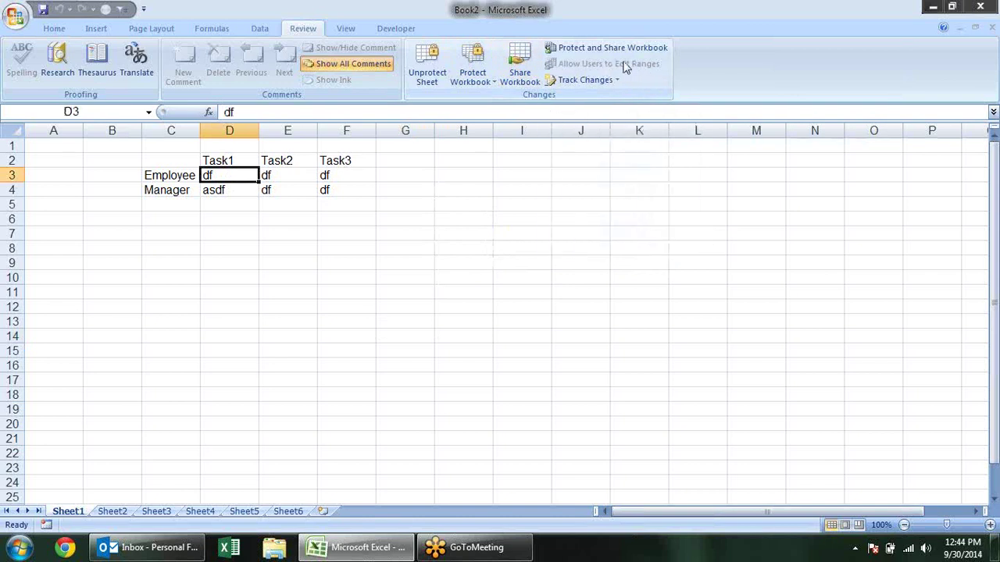
double_click(250, 192)
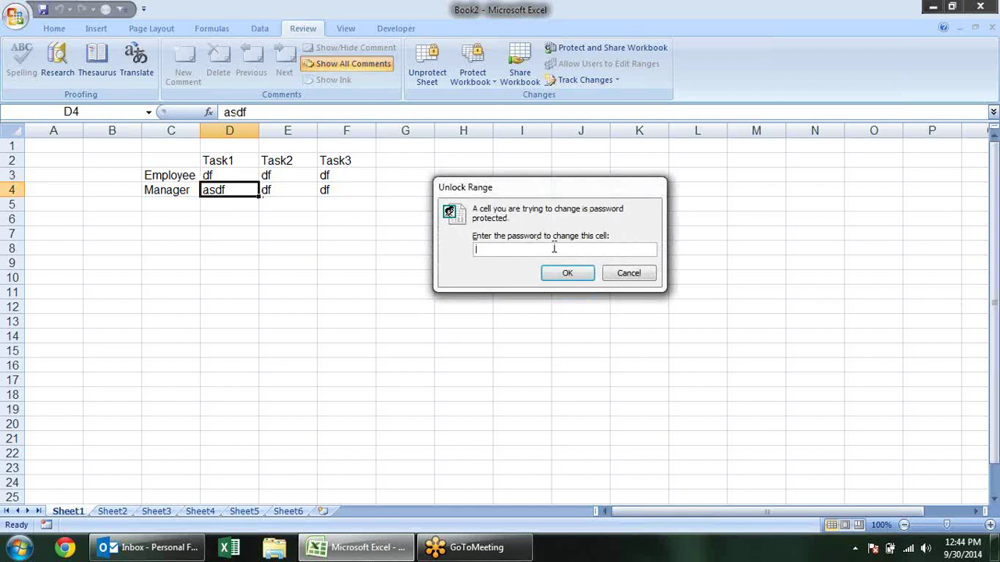
key("Escape")
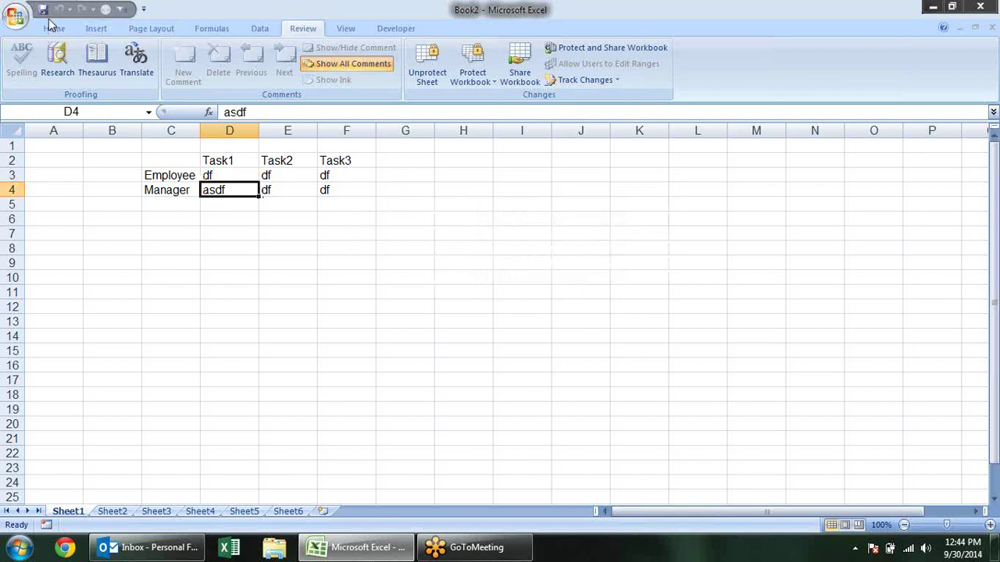
- Show the Home tab and briefly open the Cells group's Format menu
left_click(59, 29)
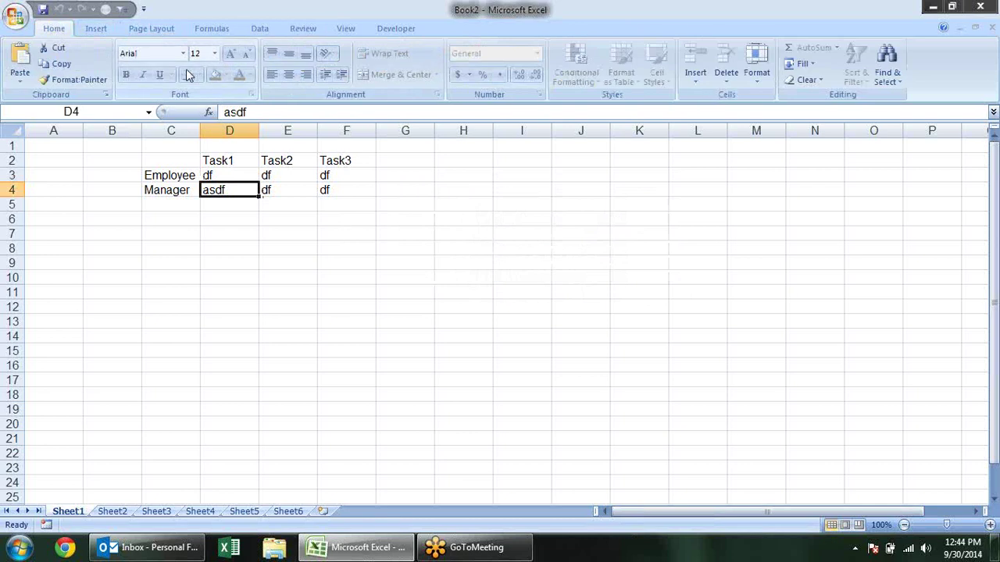
left_click(755, 75)
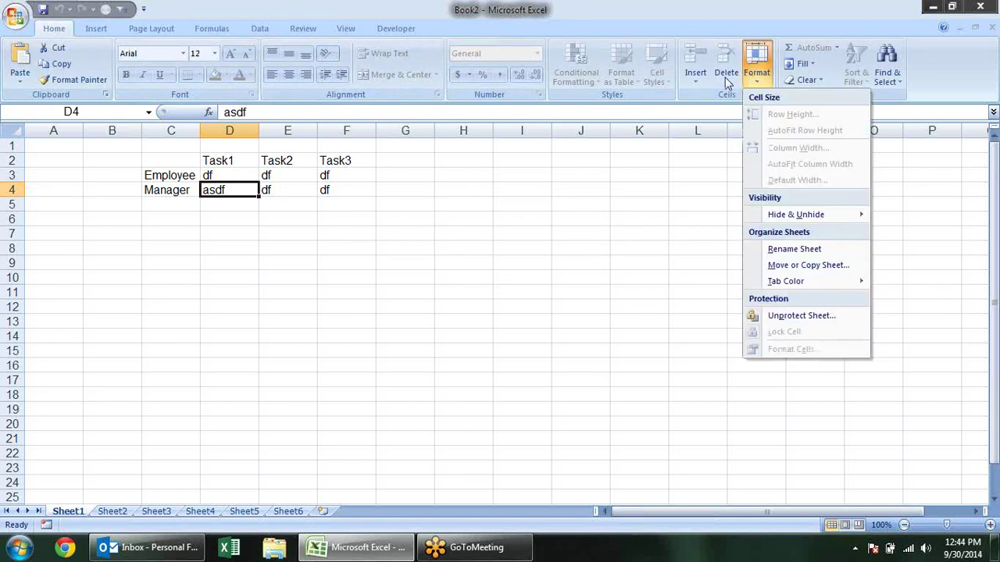
left_click(393, 172)
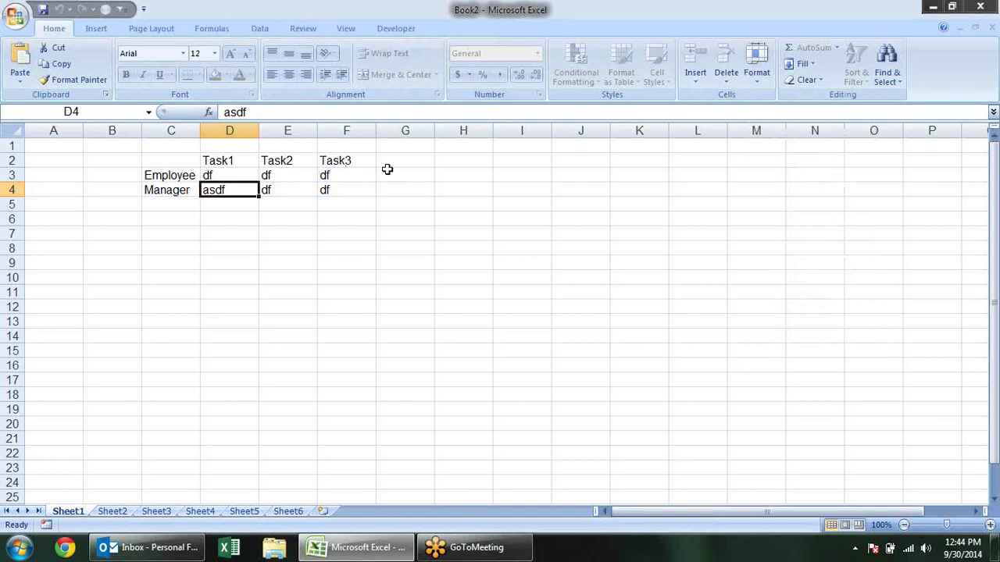
- Select the task table C2:F5, then deselect it by clicking an empty cell
left_click(324, 323)
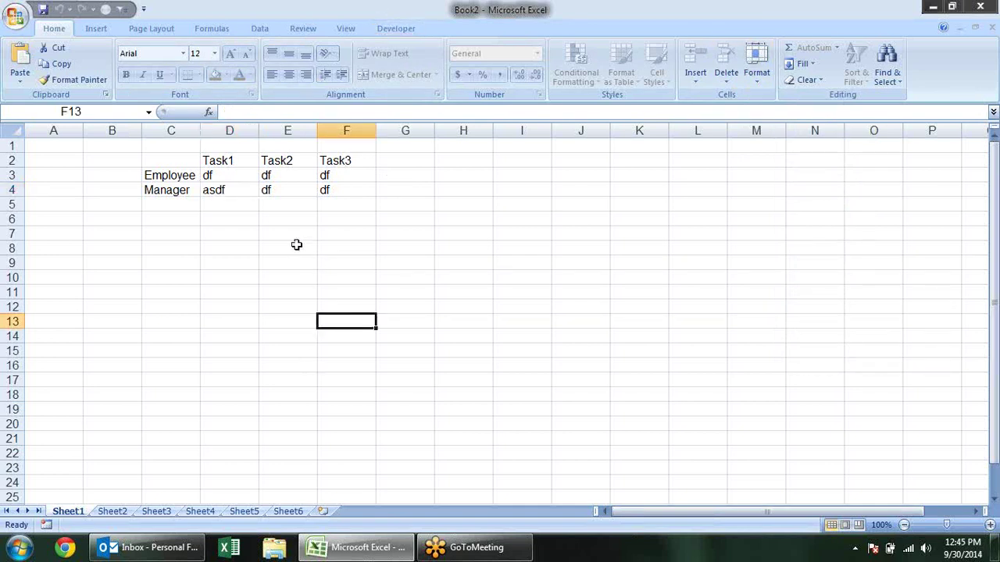
left_click(286, 219)
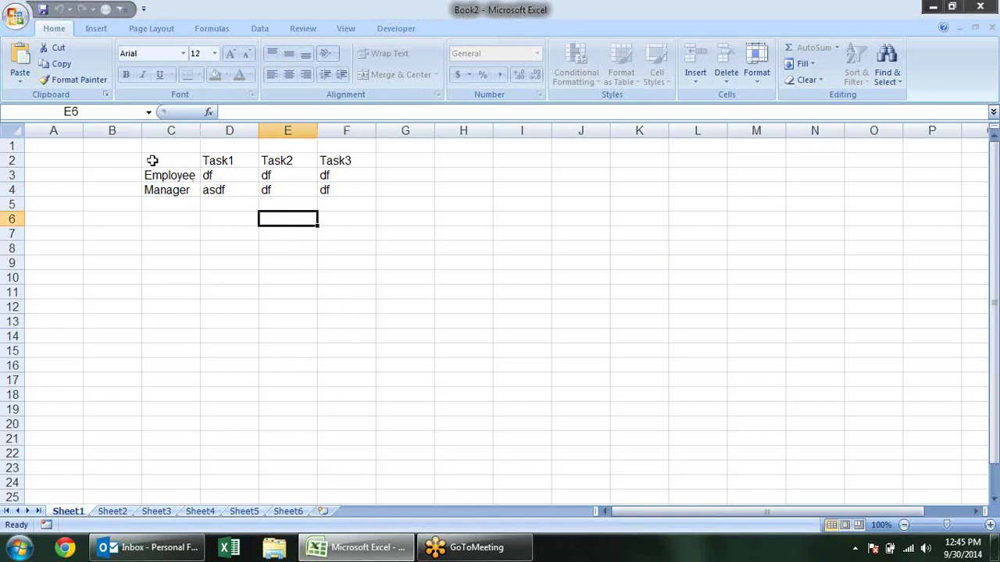
left_click_drag(152, 160, 369, 200)
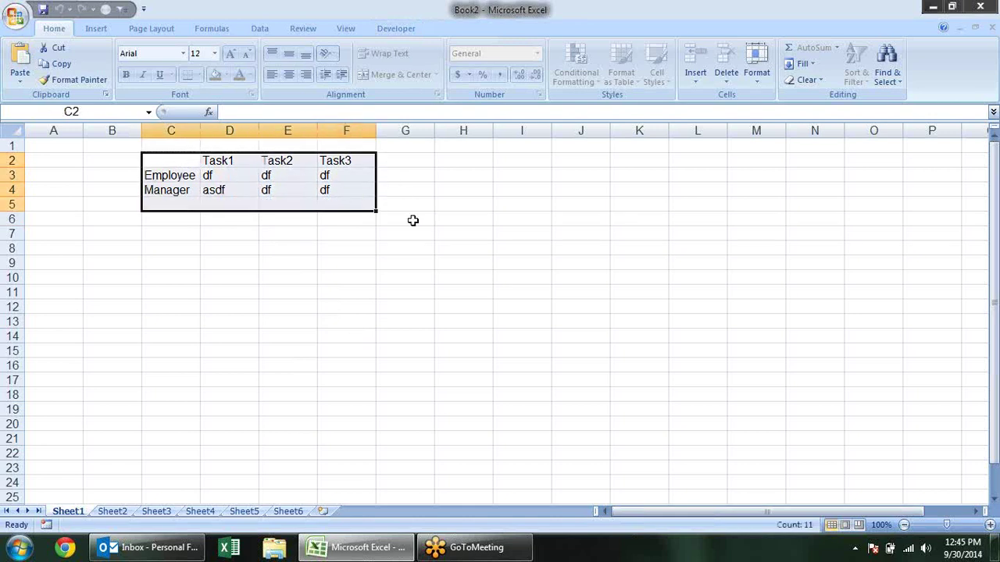
left_click(415, 245)
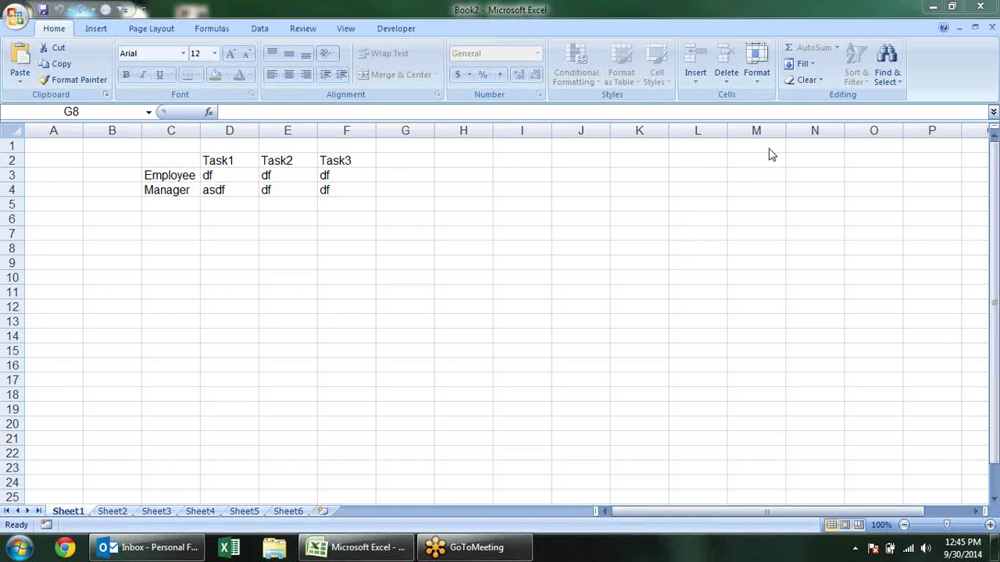
left_click(378, 254)
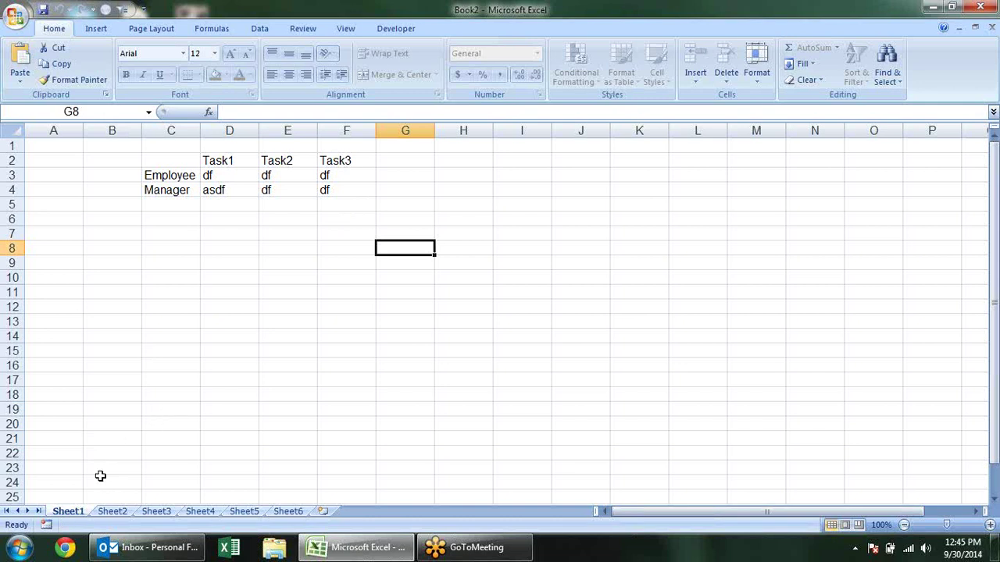
- Unprotect Sheet1 from its tab menu after briefly viewing its VBA code
right_click(83, 512)
left_click(127, 415)
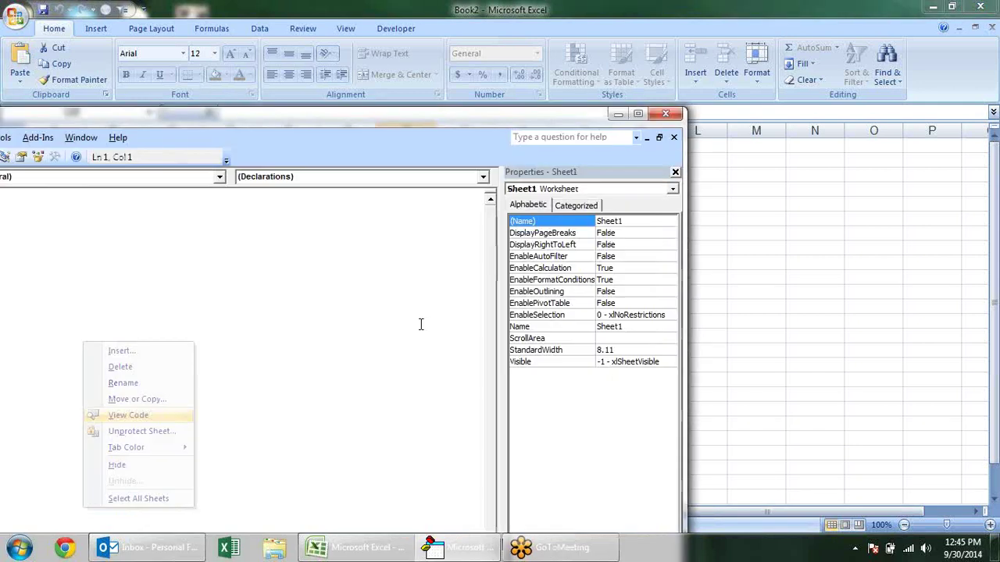
left_click(737, 158)
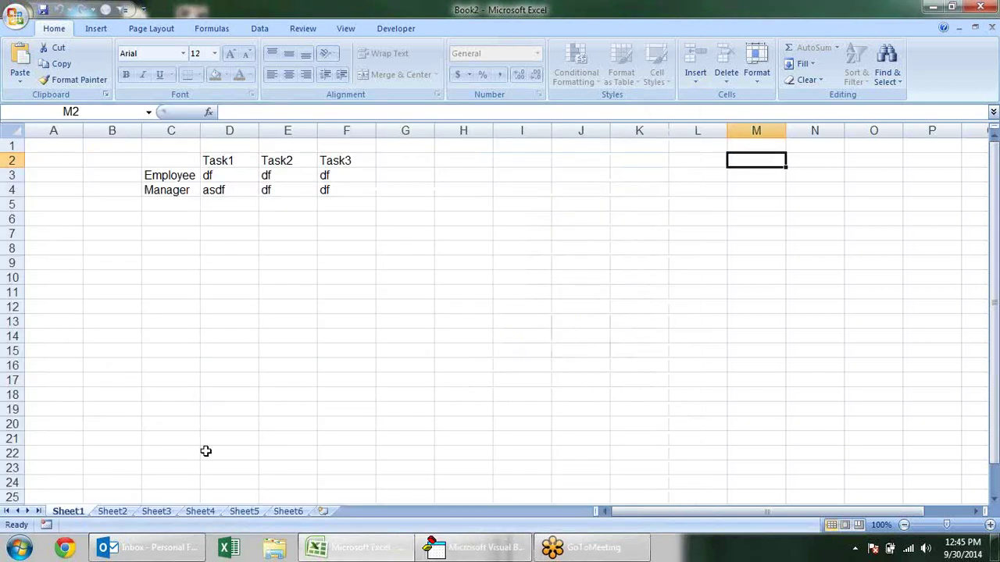
right_click(84, 512)
left_click(141, 432)
- Check G8's Format Cells settings, viewing the Number tab, then close the dialog
left_click(401, 245)
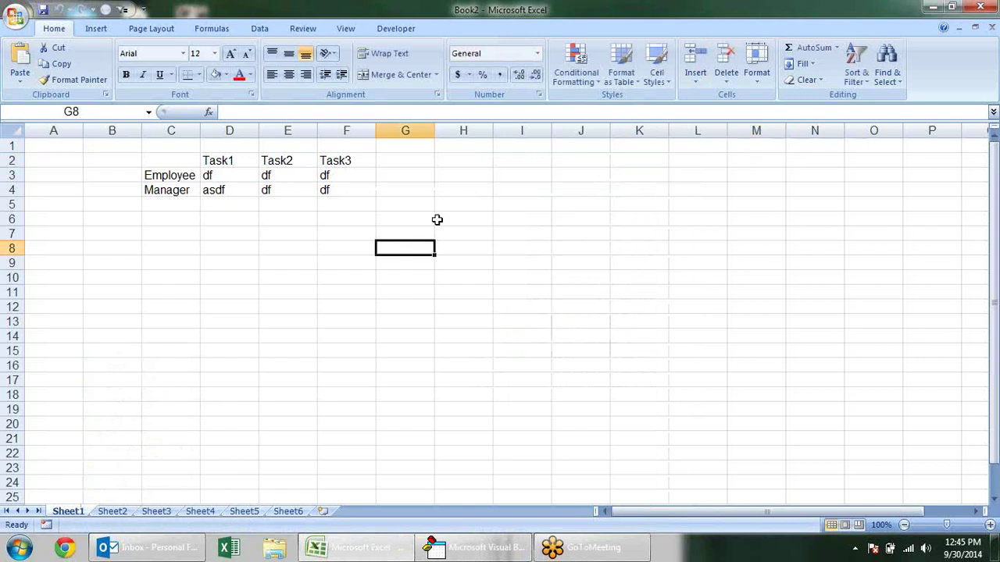
key("ctrl+1")
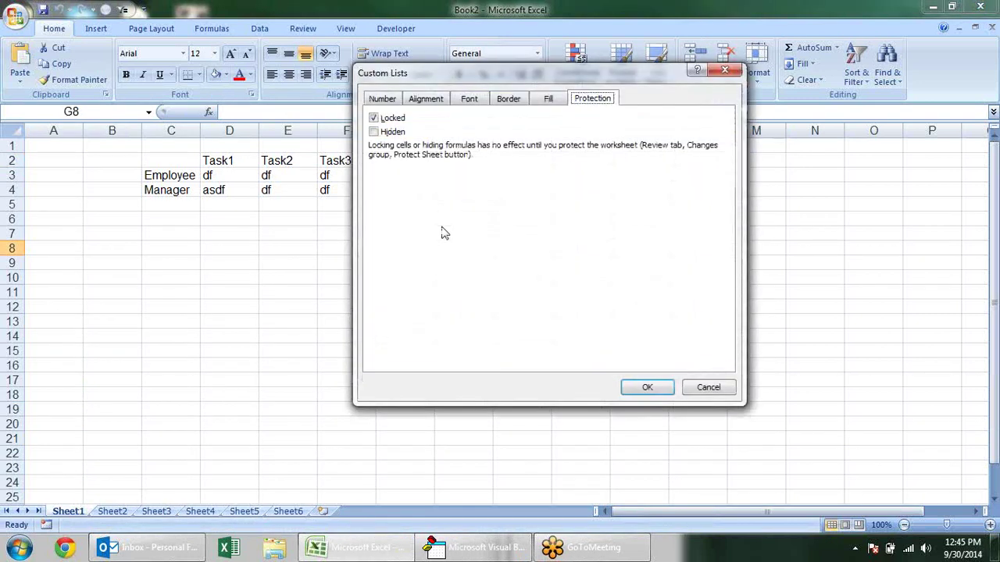
left_click(381, 100)
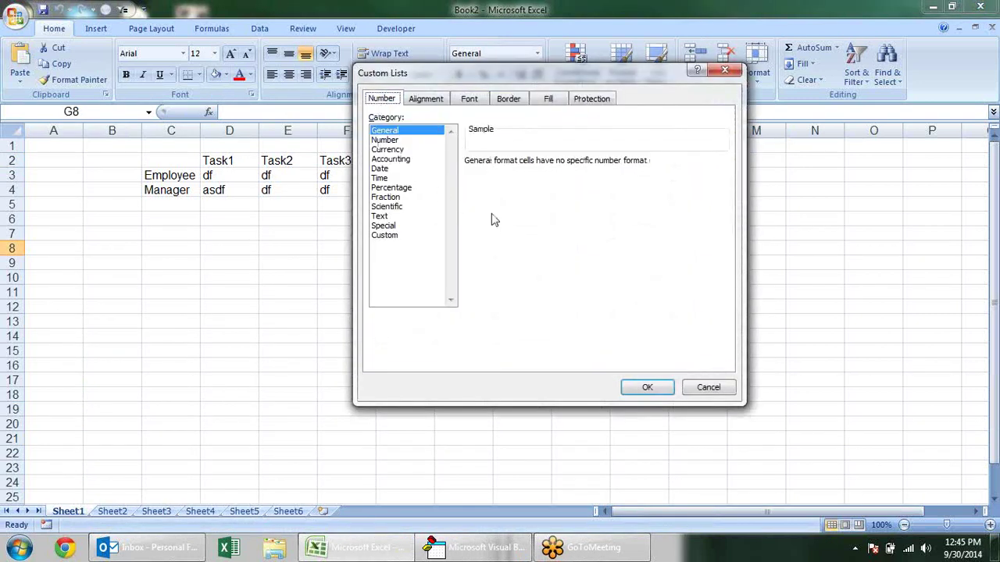
key("Escape")
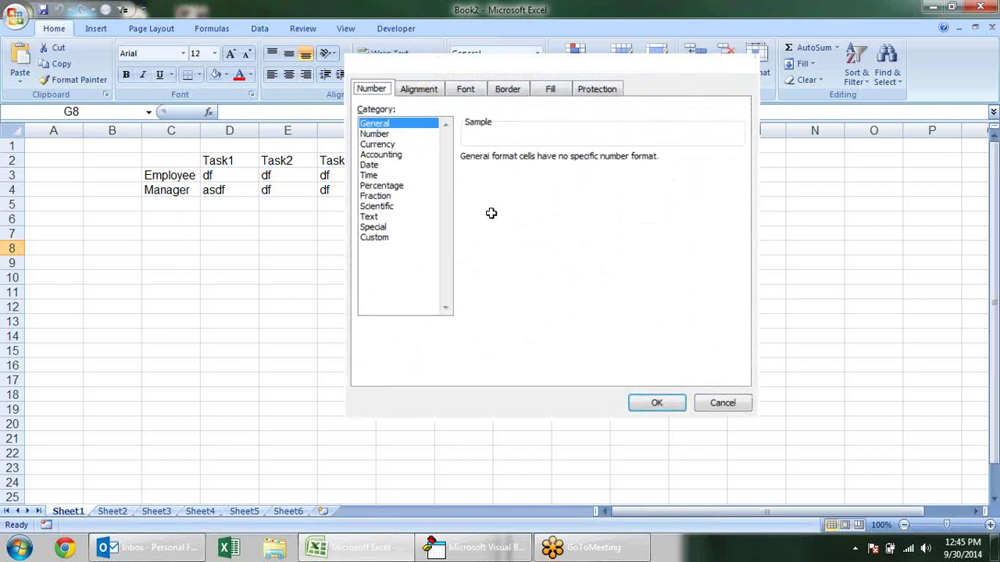
- Close the Format Cells dialog and return to Sheet1's Employee/Manager task table in a maximized Book2 window
left_click(491, 213)
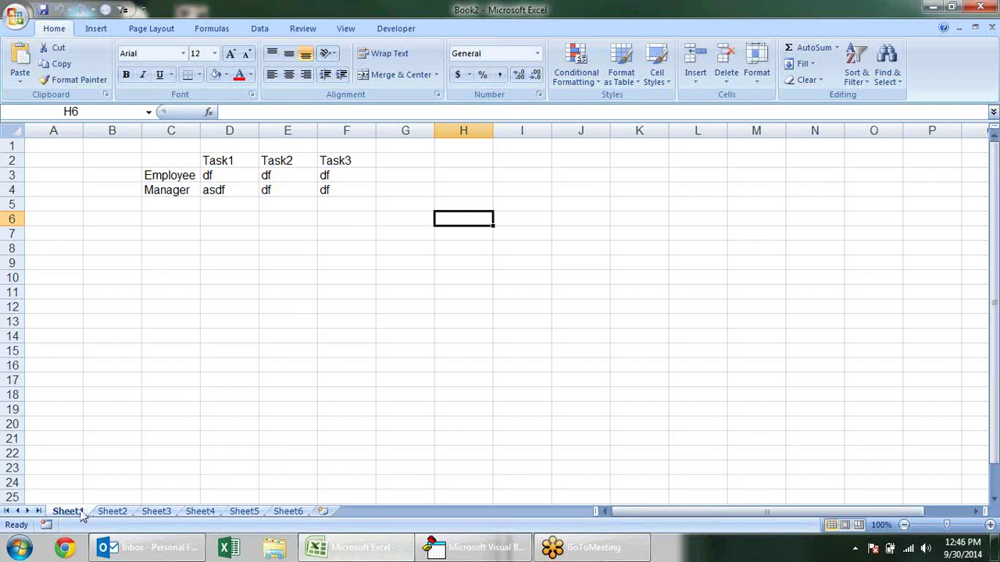
left_click(111, 512)
left_click(70, 512)
left_click(975, 28)
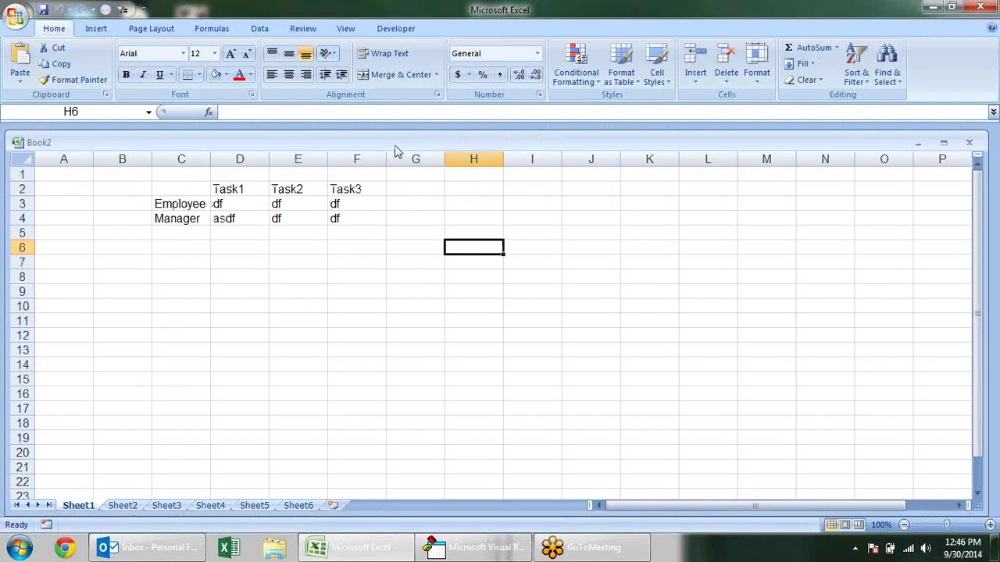
double_click(393, 144)
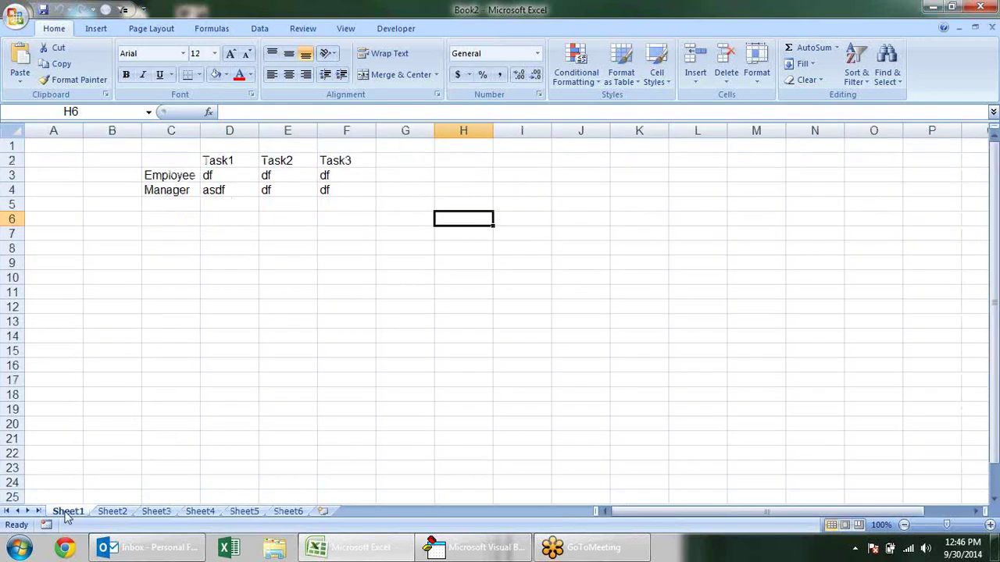
left_click(213, 323)
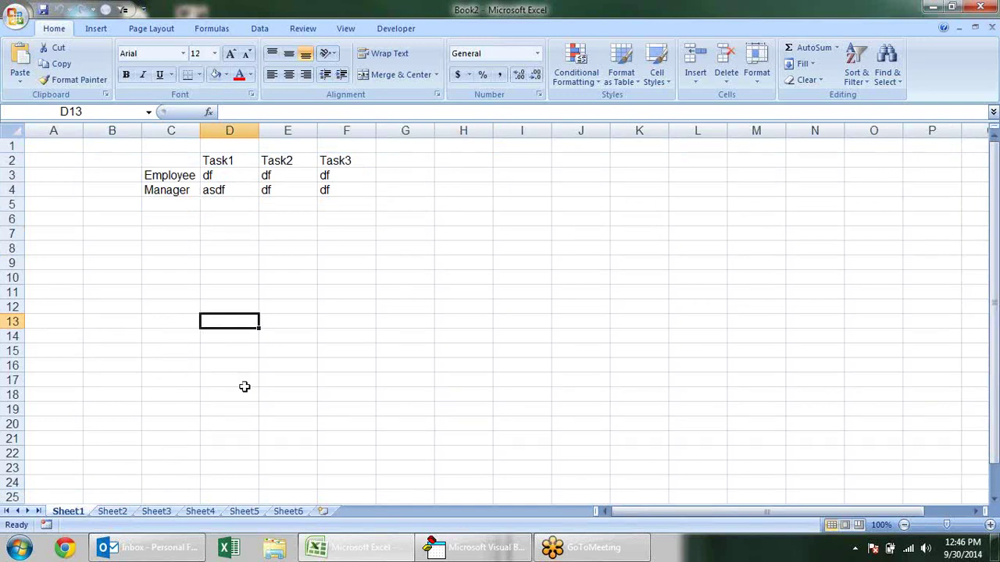
- Switch through the sheet tabs to the blank Sheet6 and check its sheet options
left_click(200, 512)
left_click(258, 513)
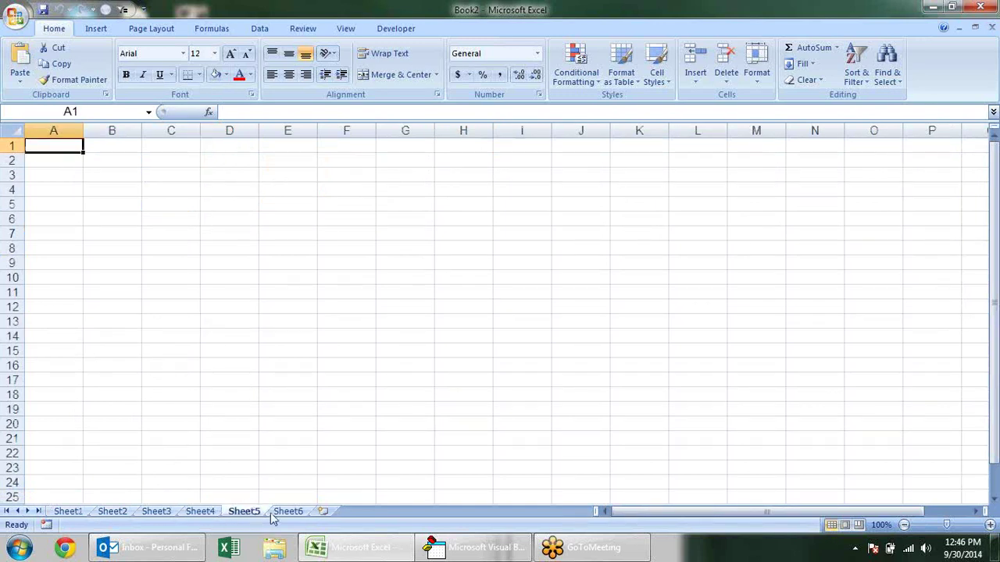
left_click(287, 512)
right_click(303, 511)
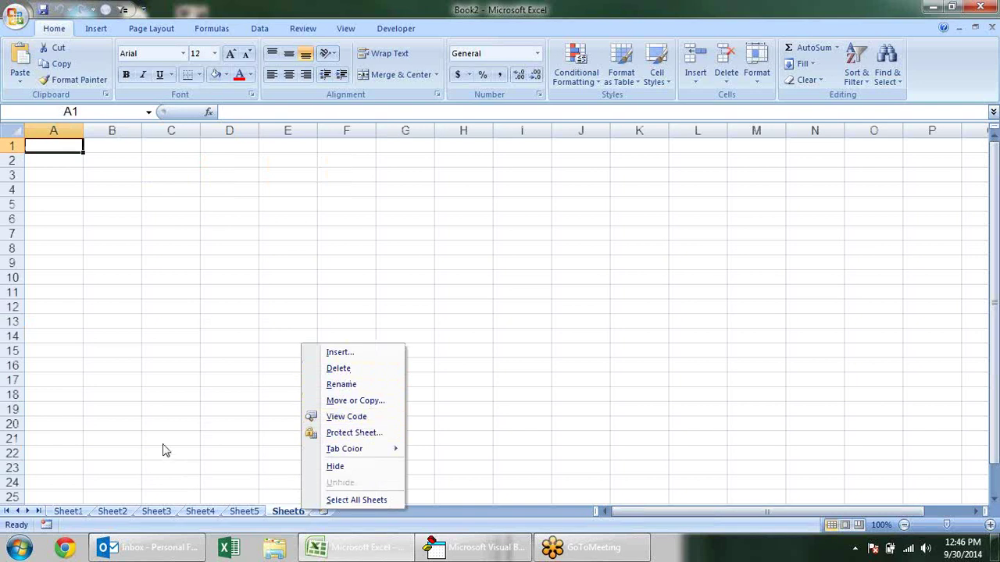
left_click(472, 295)
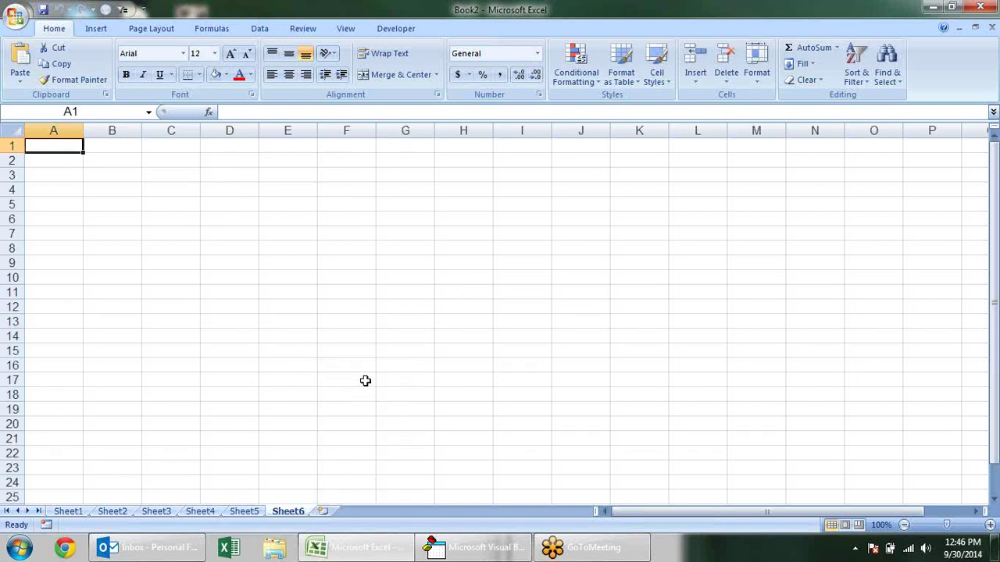
- Go to the Review tab and bring up the Protect Workbook dropdown
left_click(210, 29)
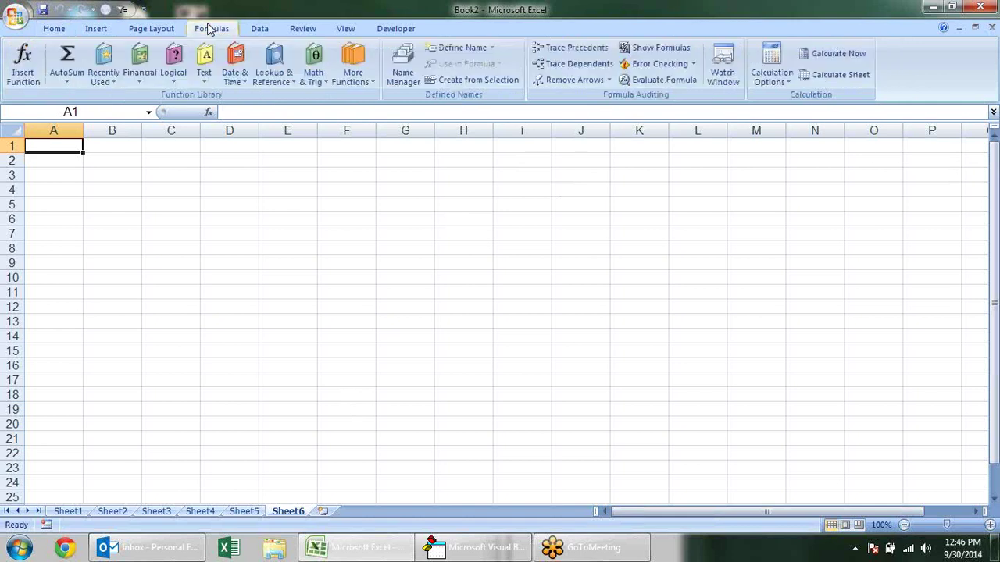
left_click(259, 30)
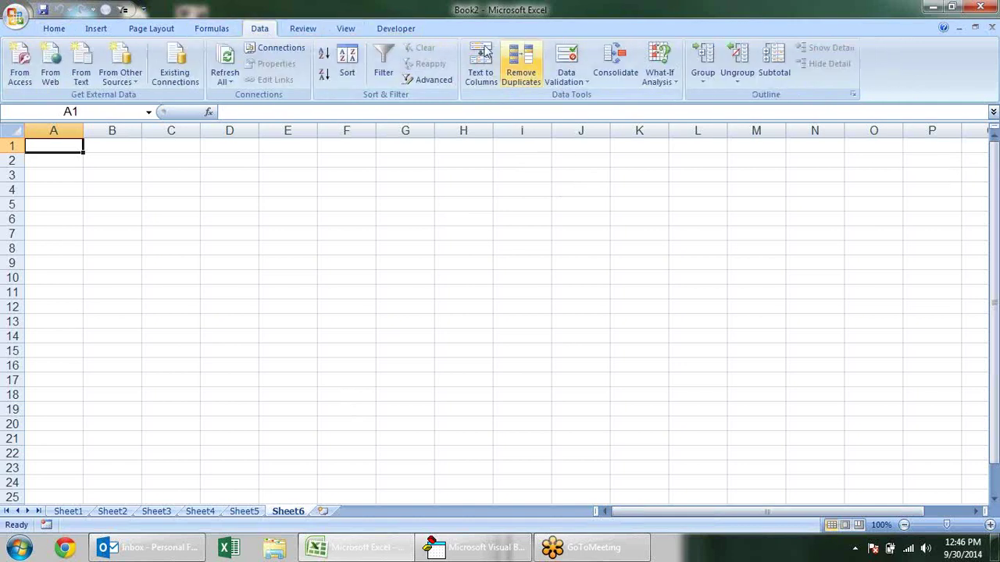
left_click(300, 32)
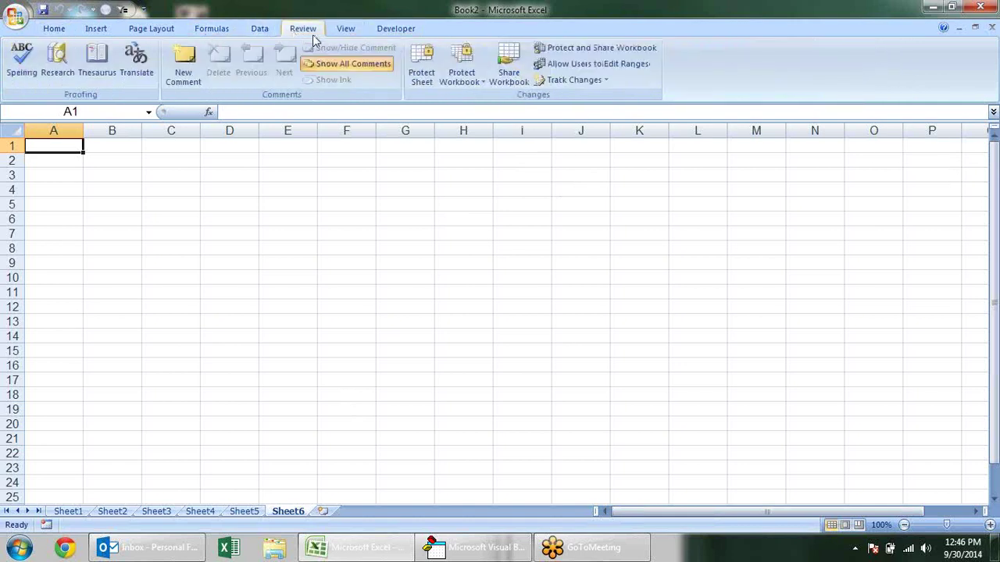
left_click(465, 71)
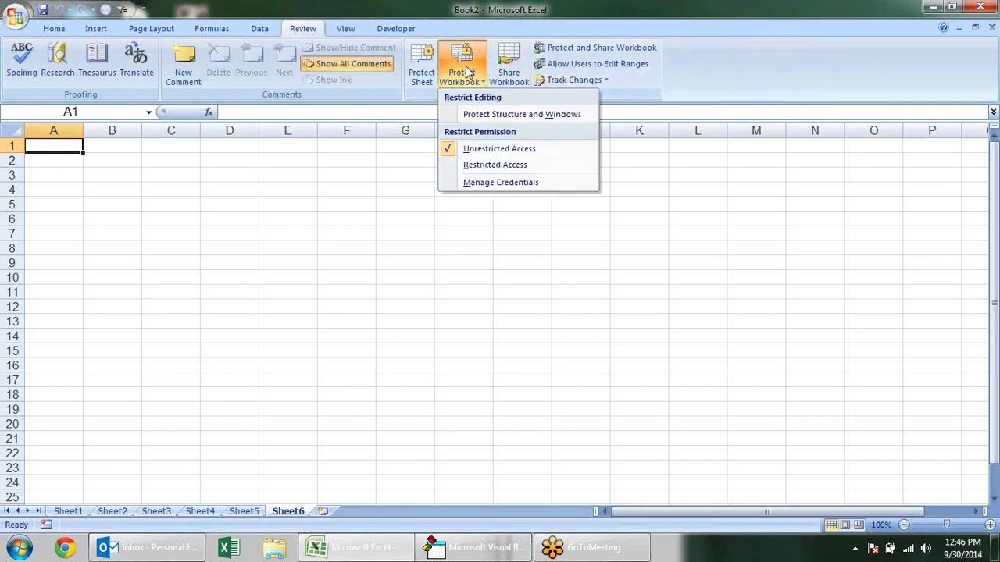
- Protect the workbook structure and verify that Sheet6's sheet operations are now disabled
left_click(471, 116)
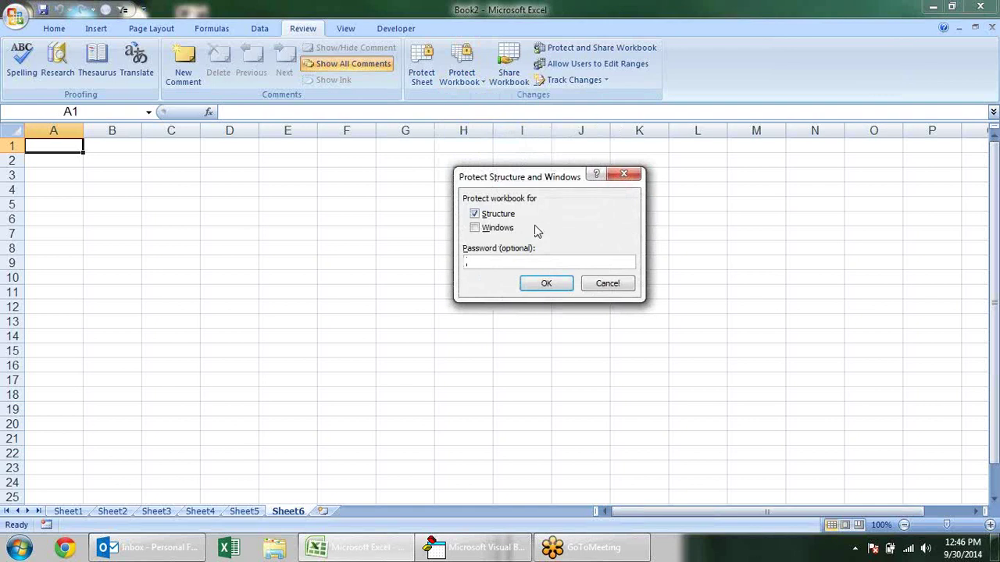
left_click(528, 288)
left_click(172, 246)
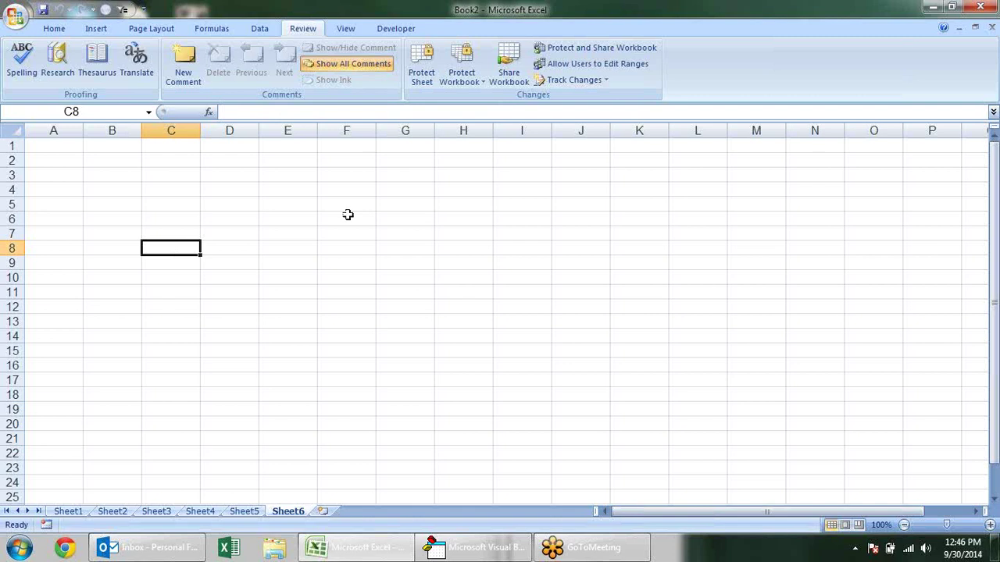
left_click(348, 215)
right_click(289, 498)
right_click(290, 512)
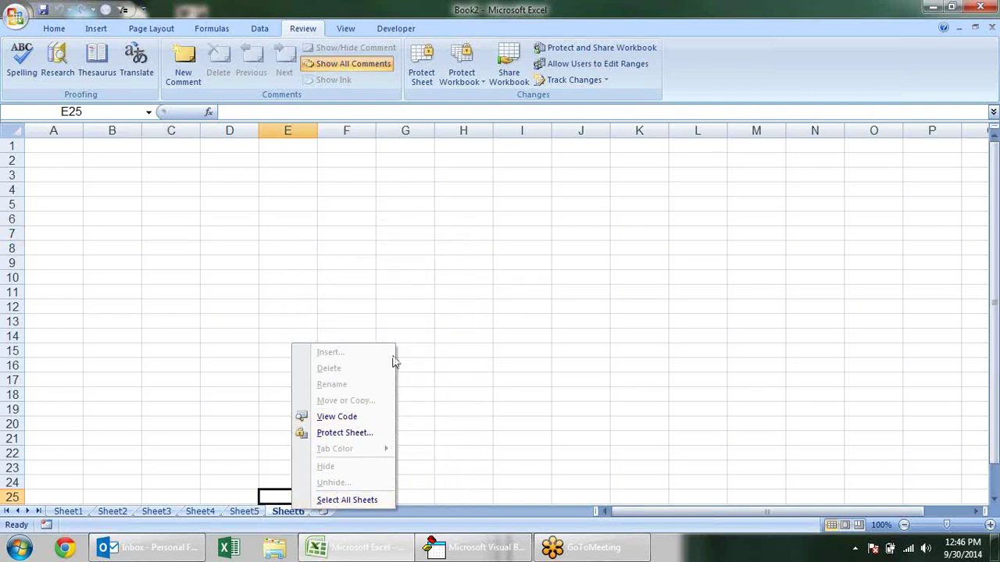
left_click(367, 453)
right_click(292, 512)
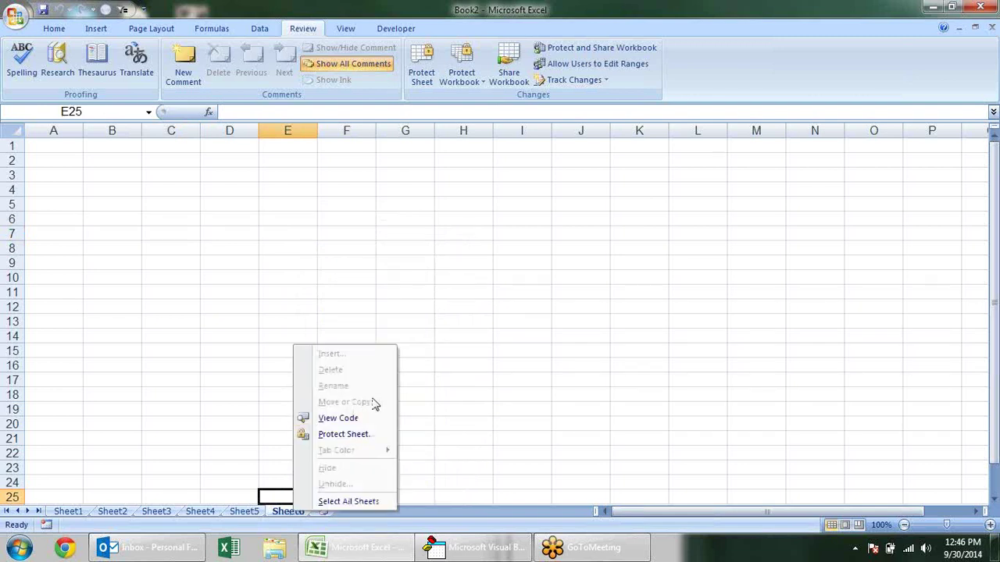
left_click(466, 373)
- On Sheet5, reapply workbook protection with both Structure and Windows ticked and no password
left_click(244, 512)
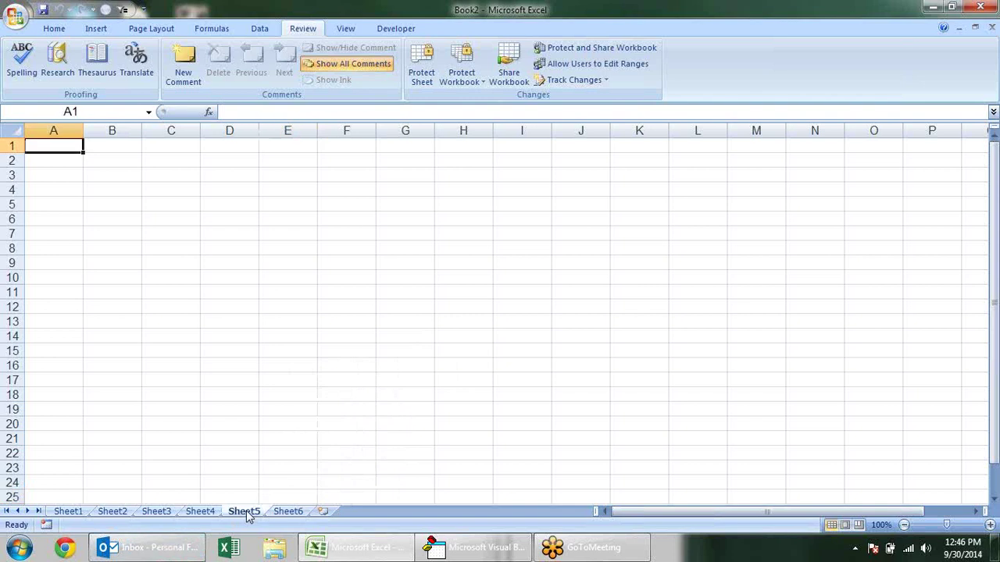
left_click(263, 368)
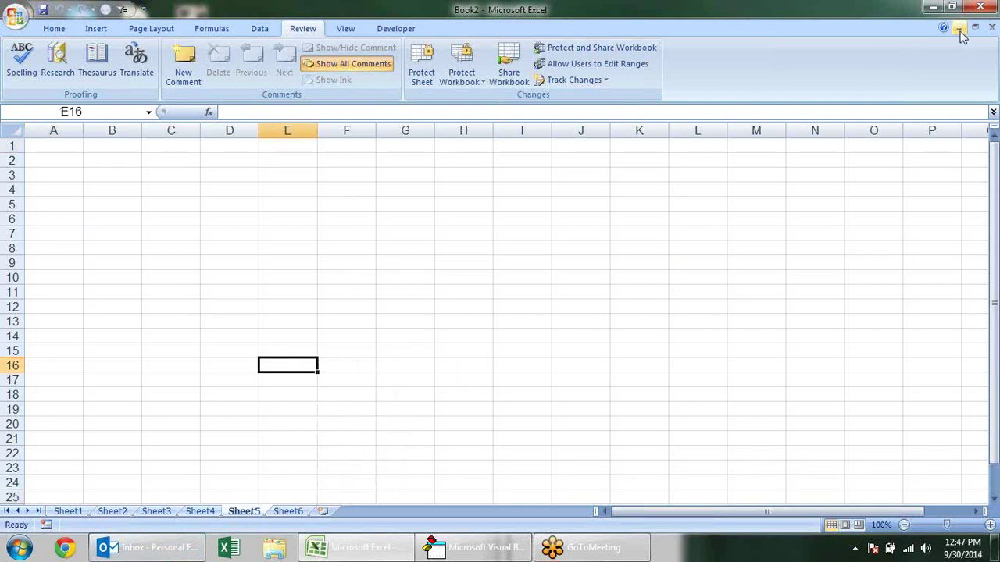
left_click(463, 67)
left_click(491, 116)
left_click(463, 69)
left_click(485, 114)
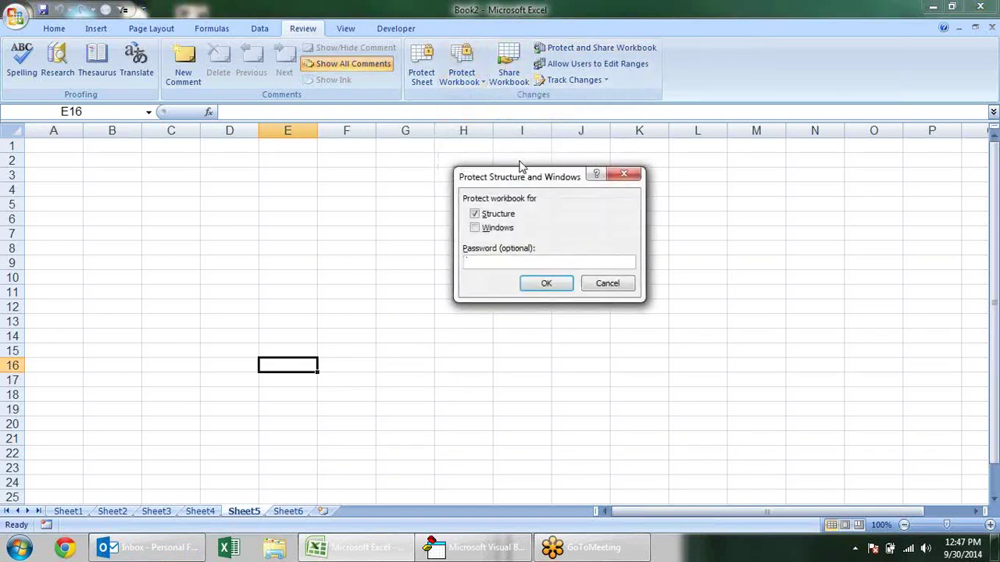
left_click_drag(489, 185, 411, 190)
left_click(414, 235)
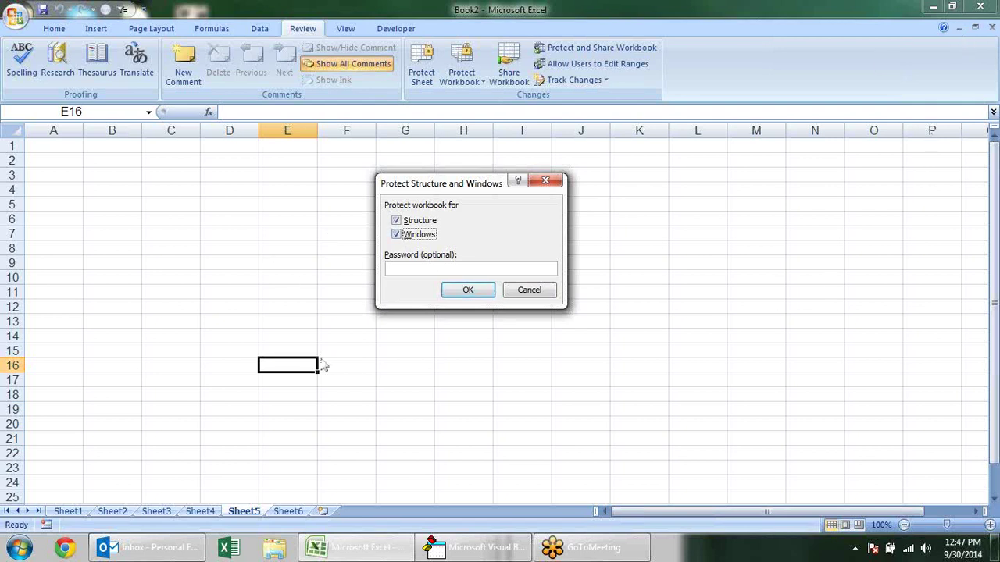
left_click(472, 290)
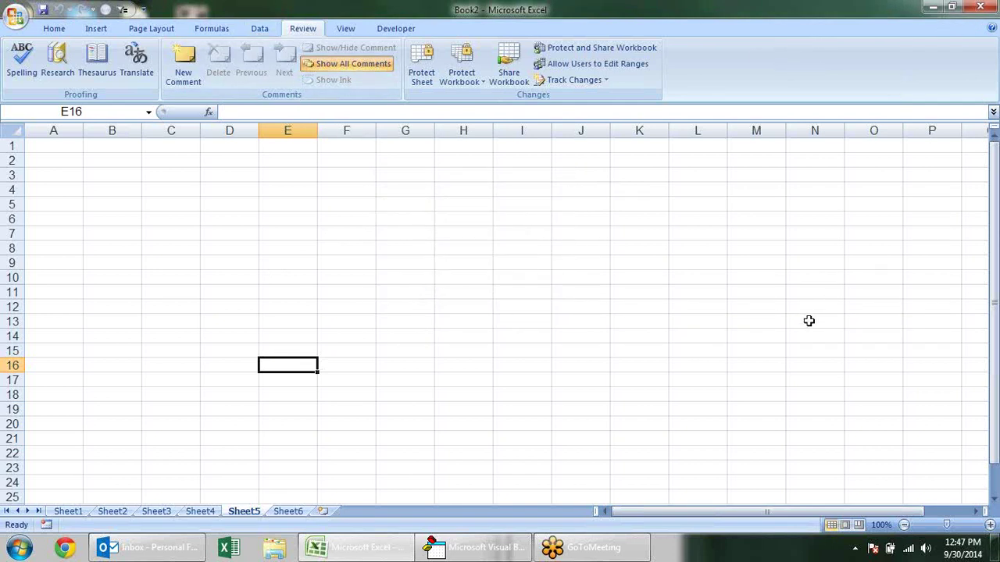
left_click(781, 336)
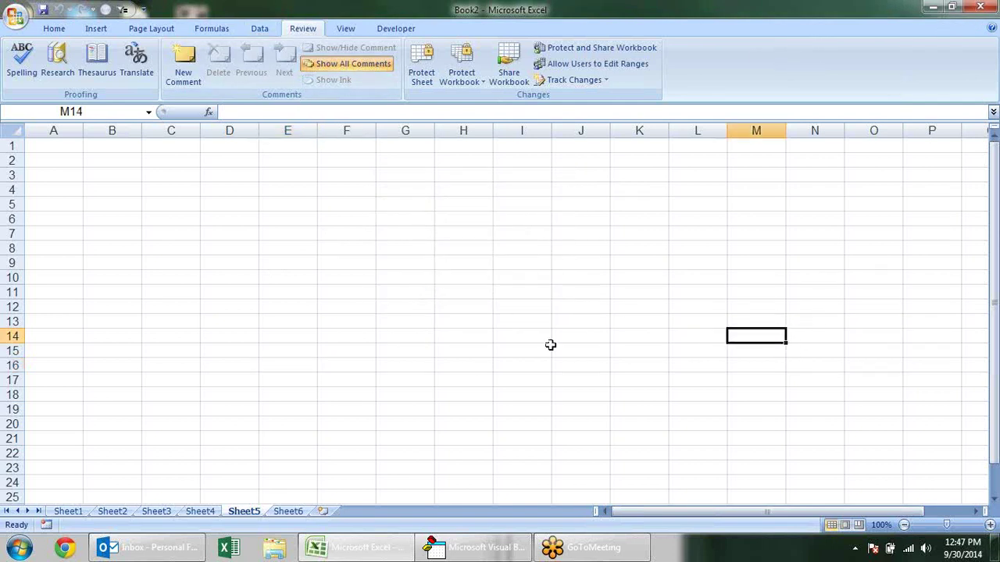
left_click(396, 262)
left_click(564, 148)
left_click(613, 232)
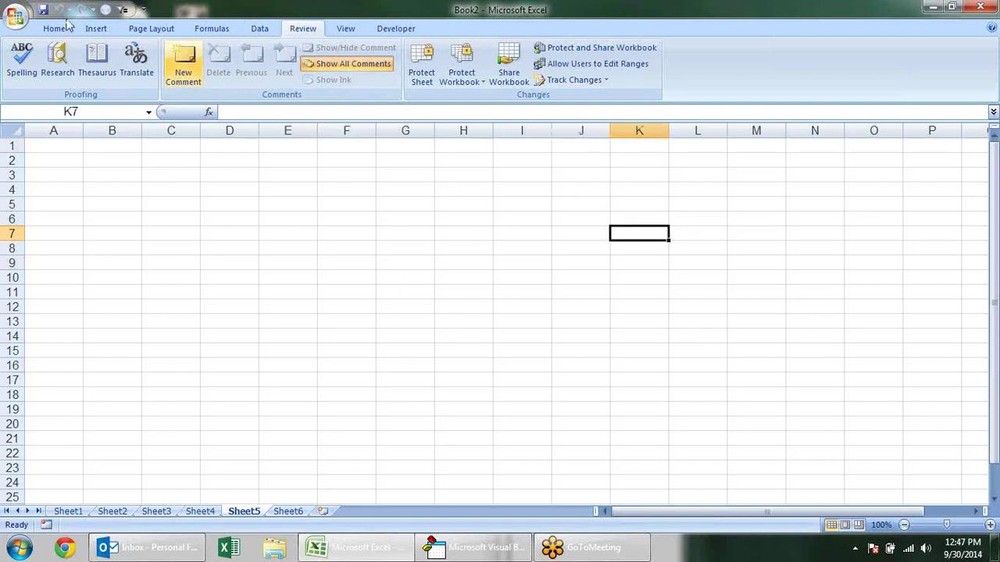
left_click(16, 19)
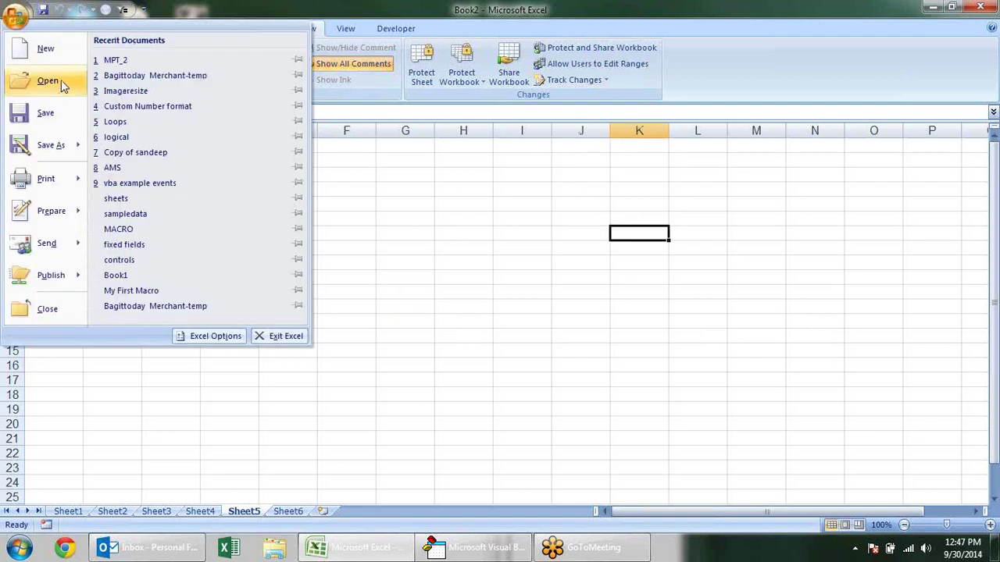
left_click(47, 80)
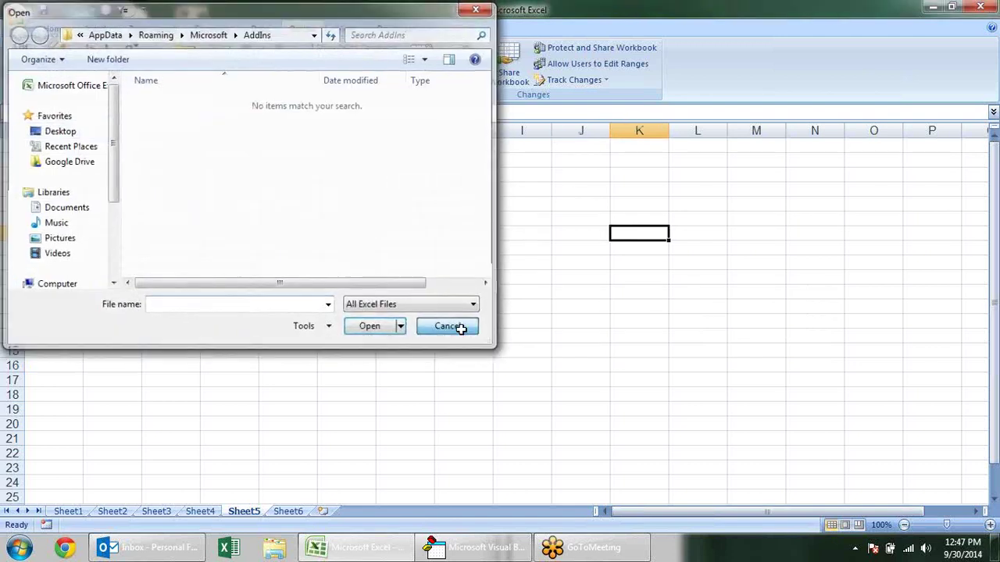
left_click(449, 328)
left_click(402, 308)
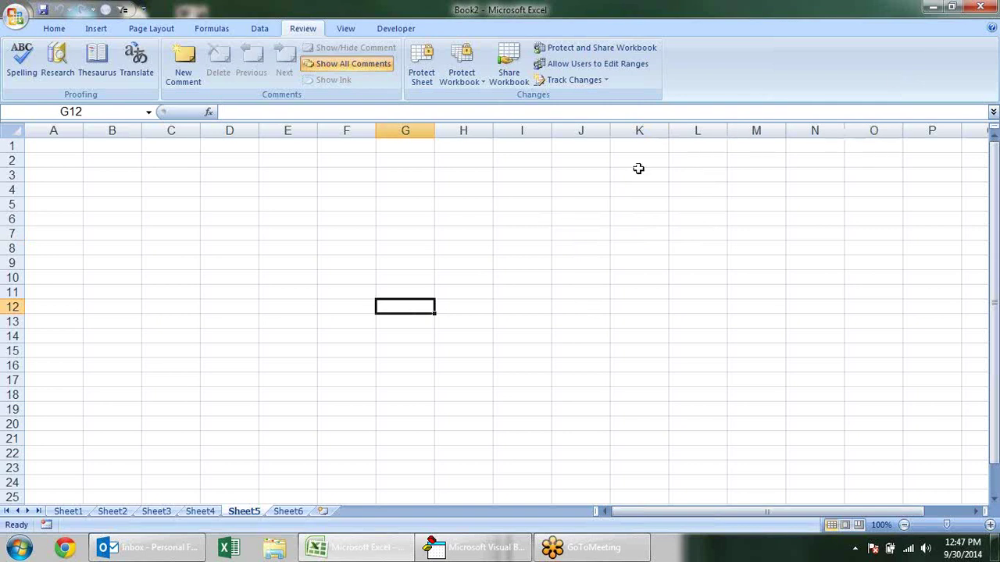
right_click(287, 510)
left_click(473, 378)
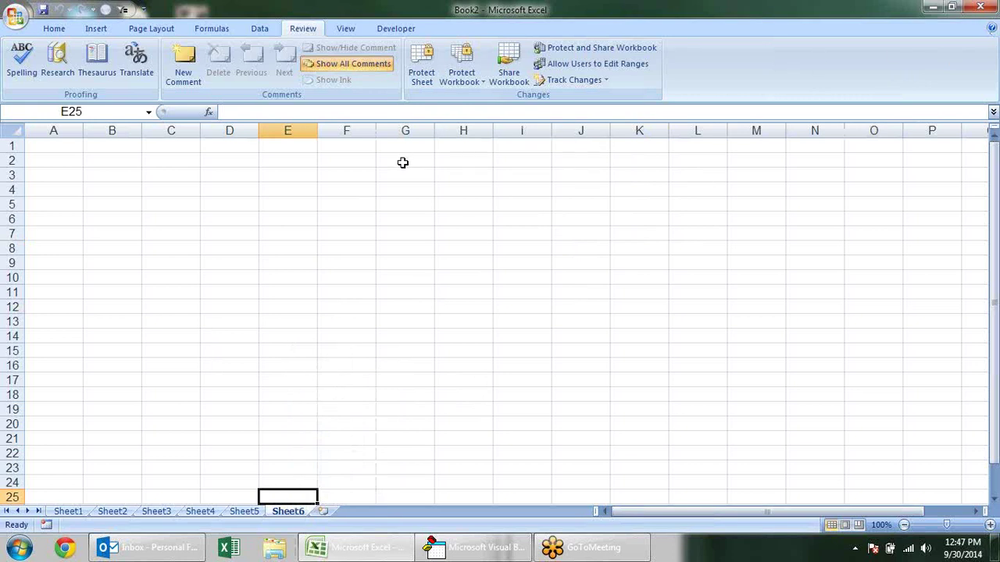
left_click(477, 78)
left_click(489, 115)
left_click(466, 218)
left_click(295, 234)
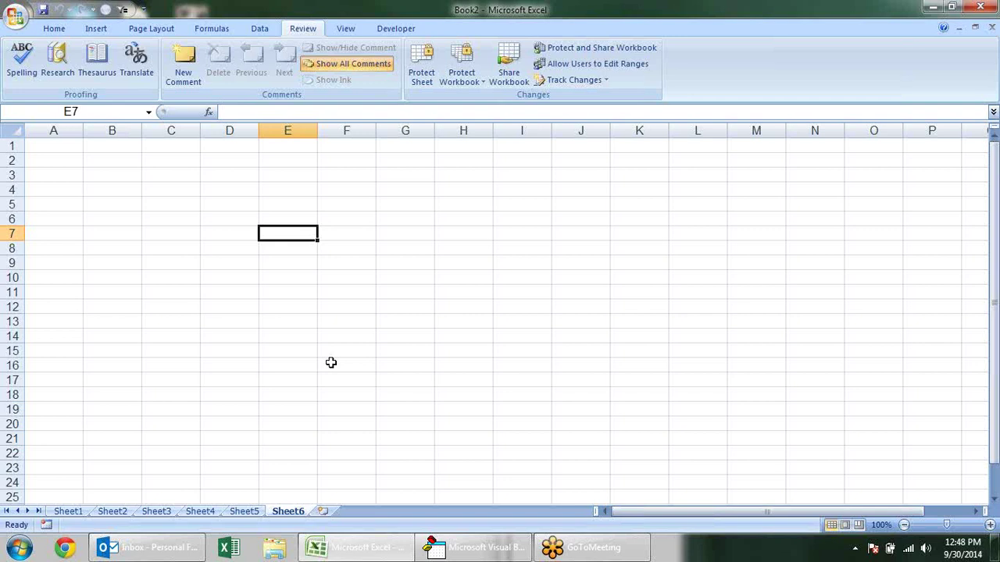
left_click(496, 549)
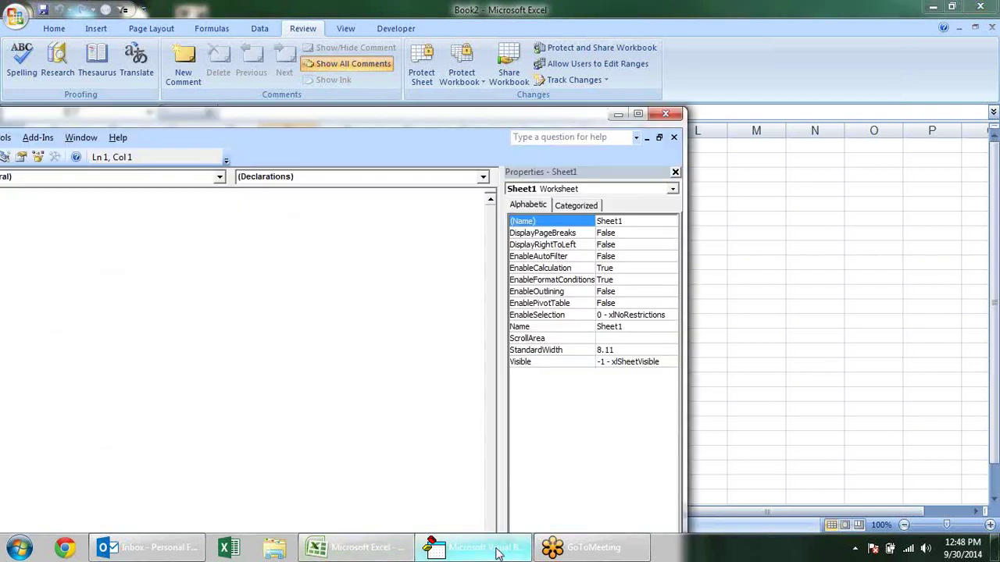
left_click(666, 114)
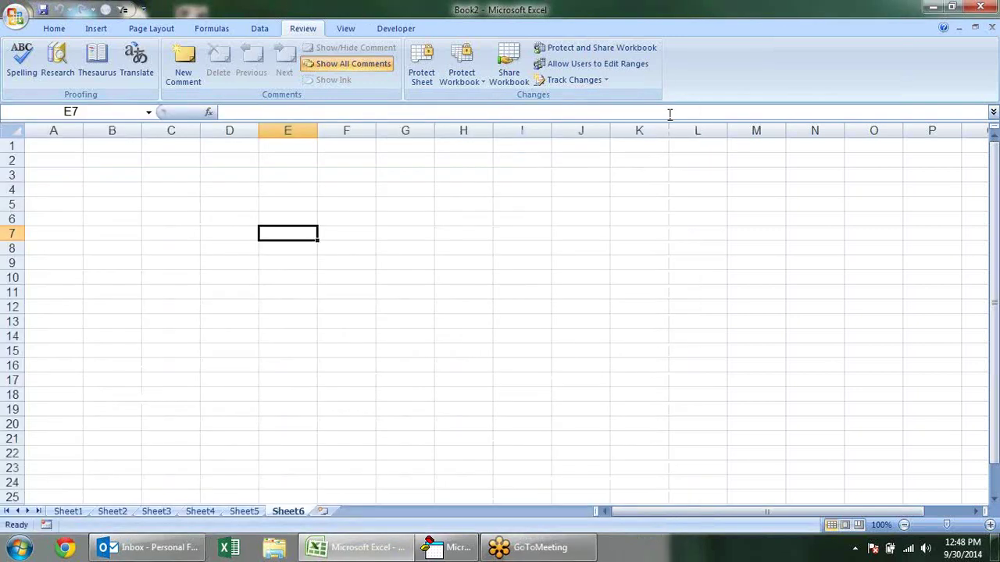
left_click(511, 242)
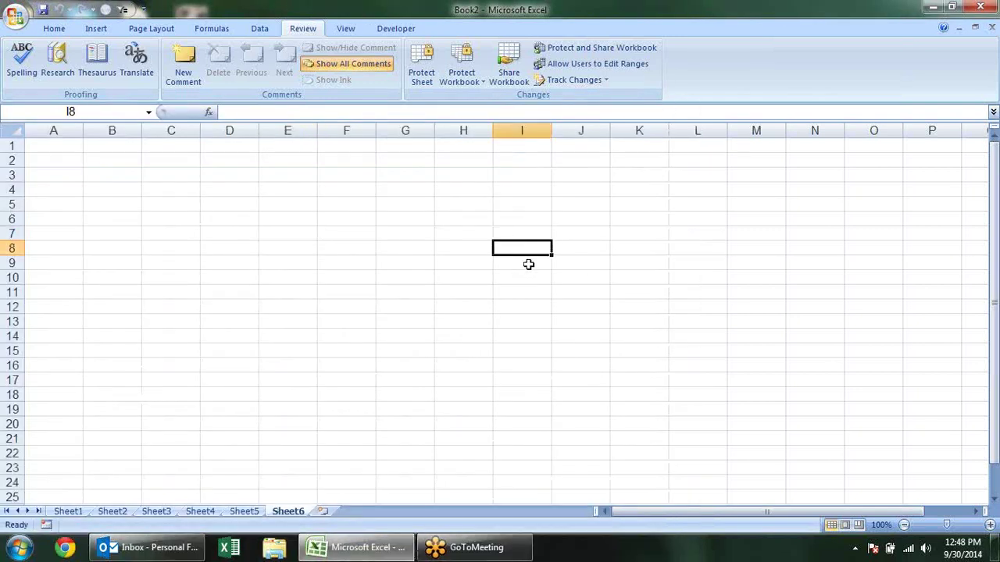
- Minimize Excel and open Computer, briefly checking New Volume (G:) before returning to the drives list
left_click(933, 9)
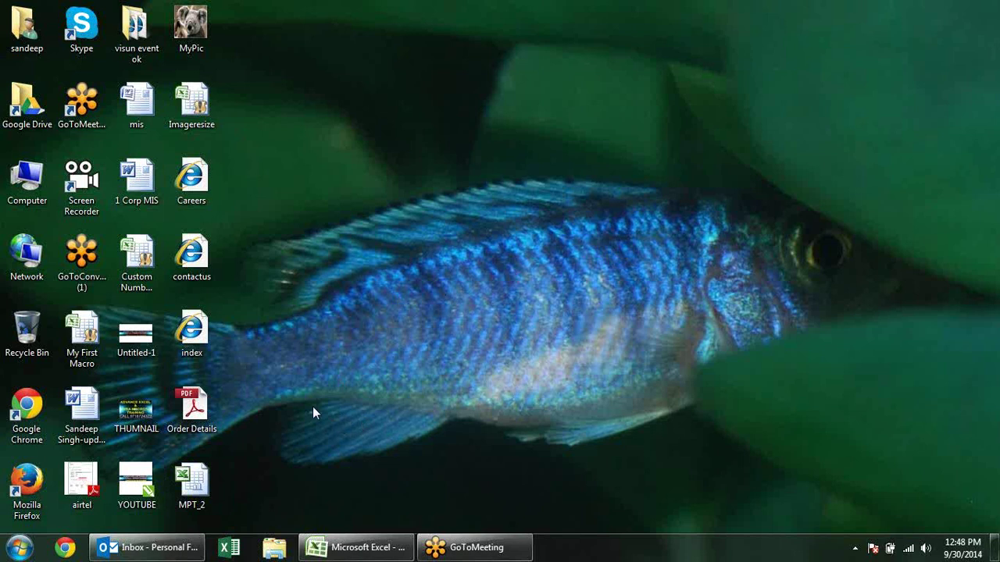
double_click(47, 179)
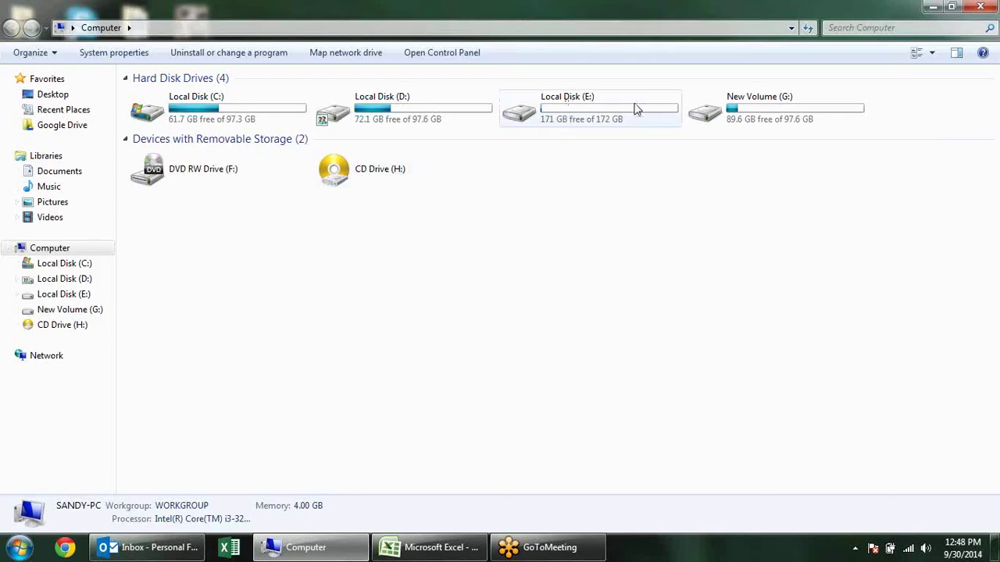
left_click(709, 109)
double_click(709, 109)
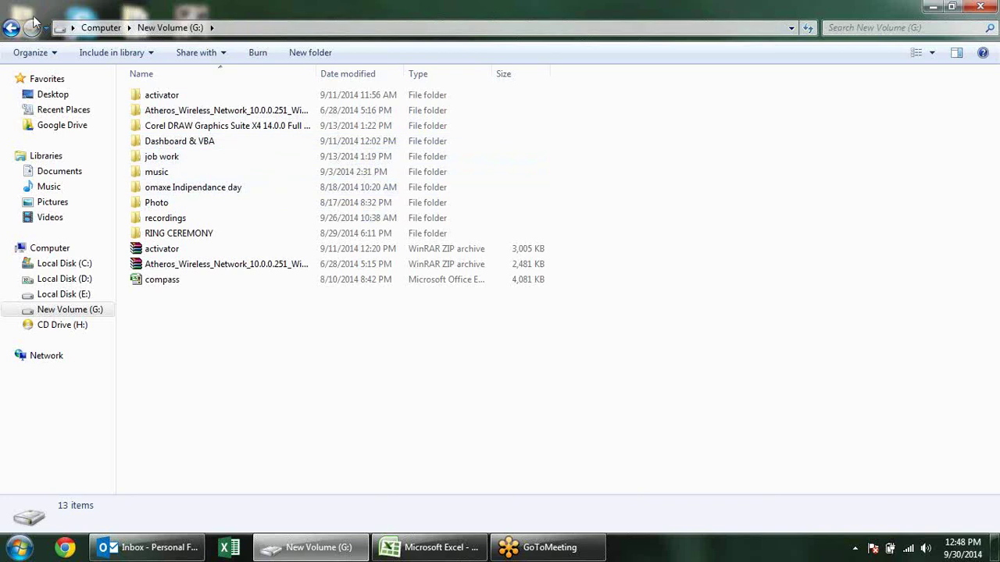
left_click(11, 27)
- Browse to E:\desktop\bagittoday and open the Bagittoday Merchant-temp workbook
left_click(580, 117)
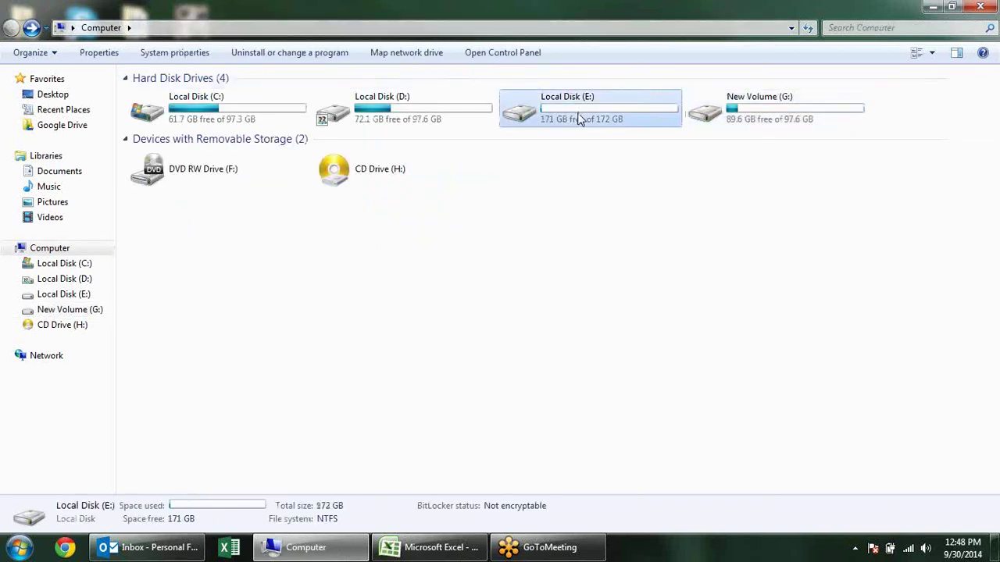
double_click(580, 117)
double_click(178, 111)
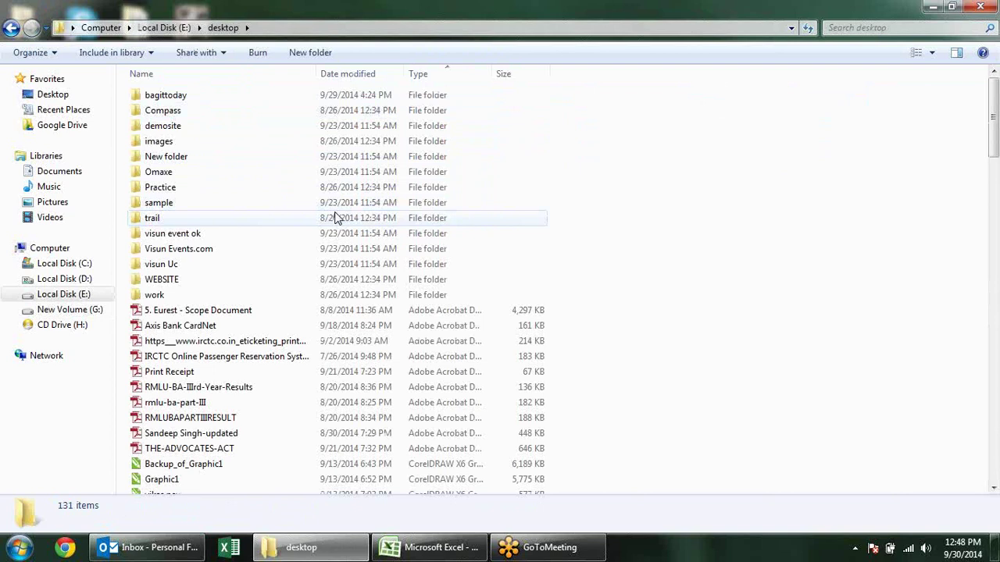
double_click(208, 101)
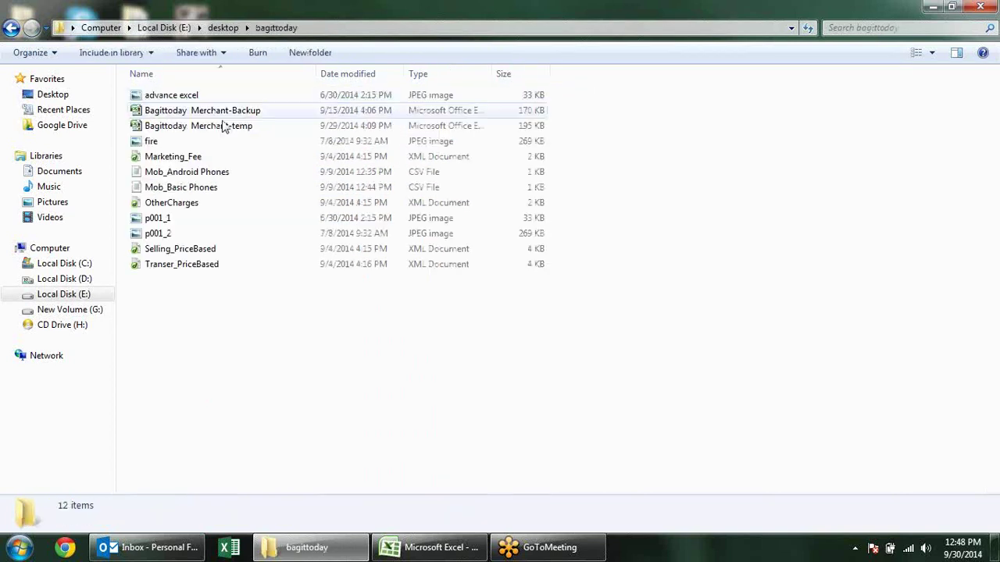
double_click(223, 128)
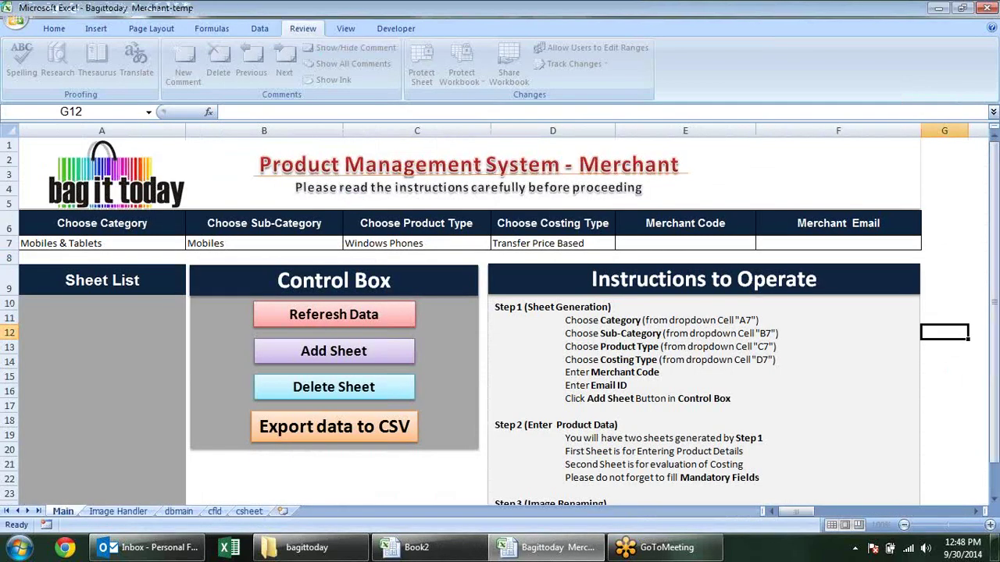
- Dismiss the Data is updated message and confirm cell A12 is protected from editing
left_click(511, 326)
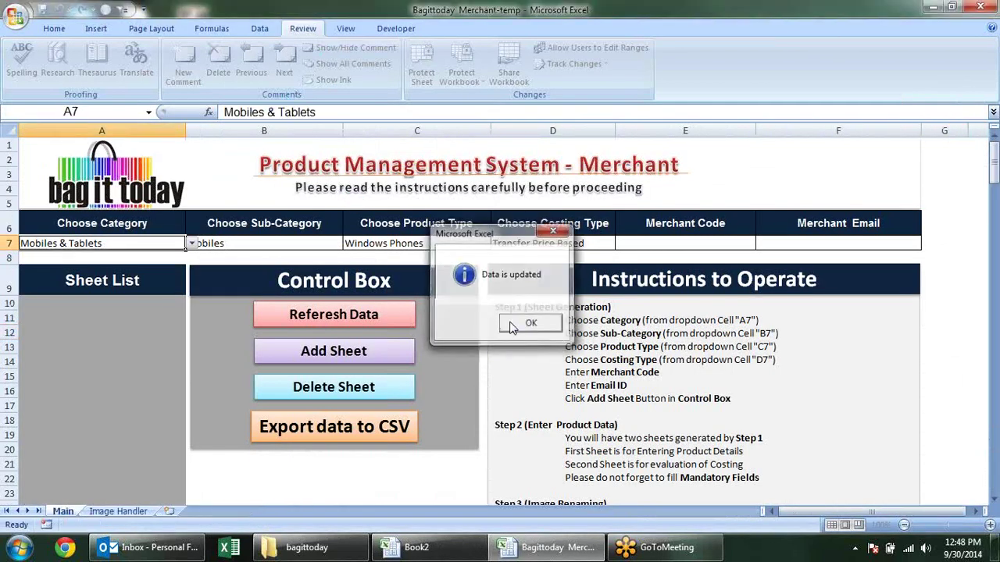
scroll(504, 223, "down", 2)
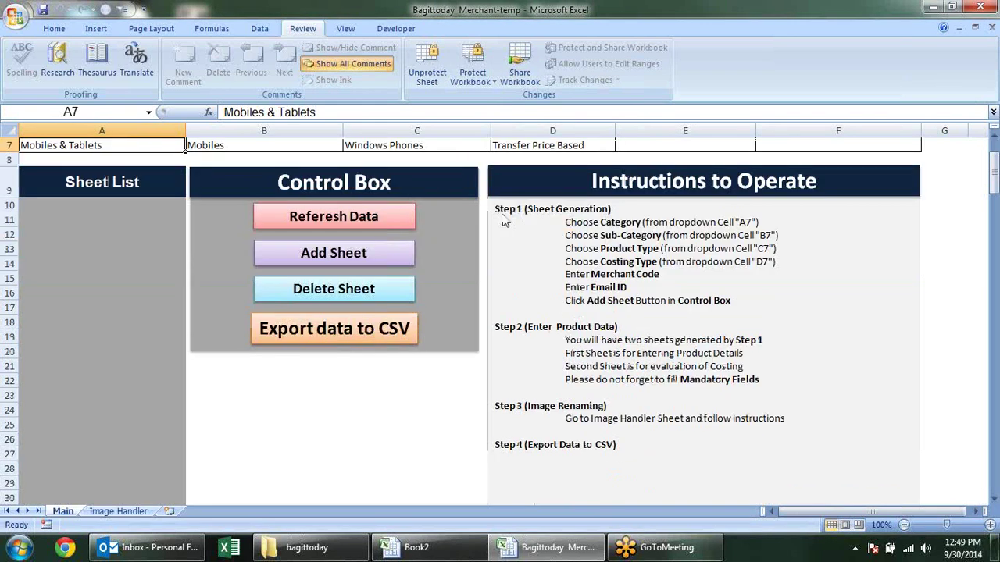
scroll(505, 223, "down", 1)
scroll(464, 330, "up", 3)
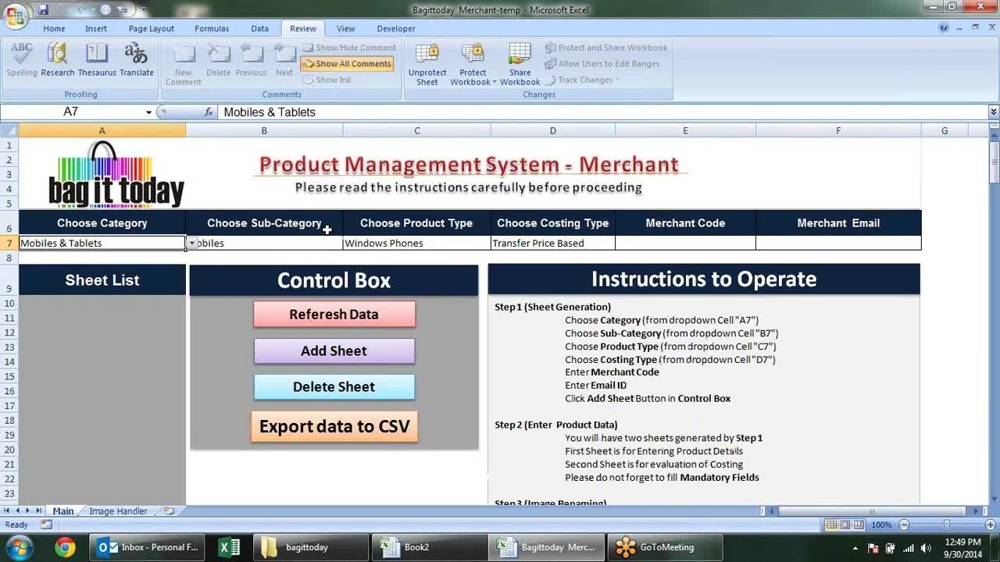
scroll(325, 226, "down", 1)
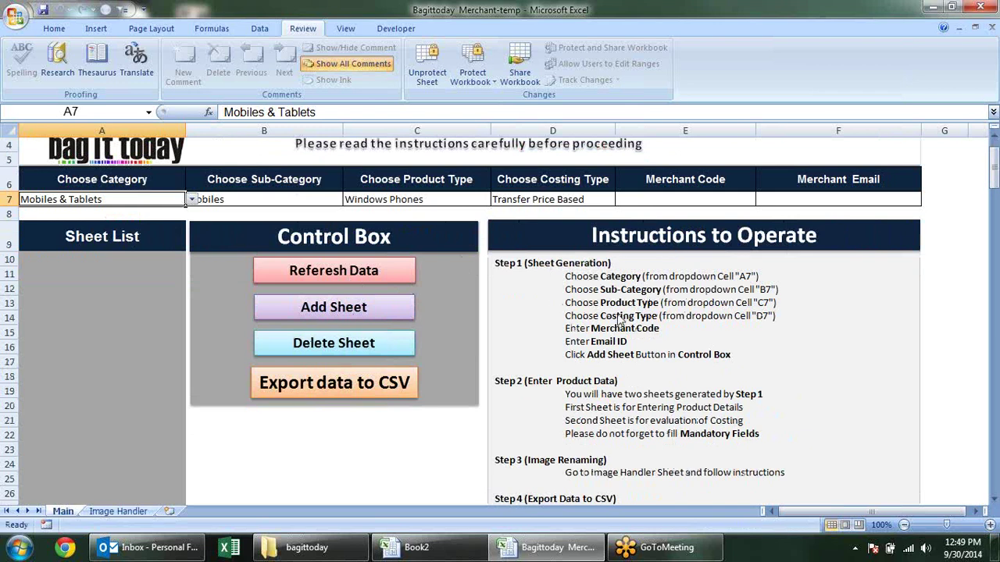
left_click(135, 288)
double_click(135, 289)
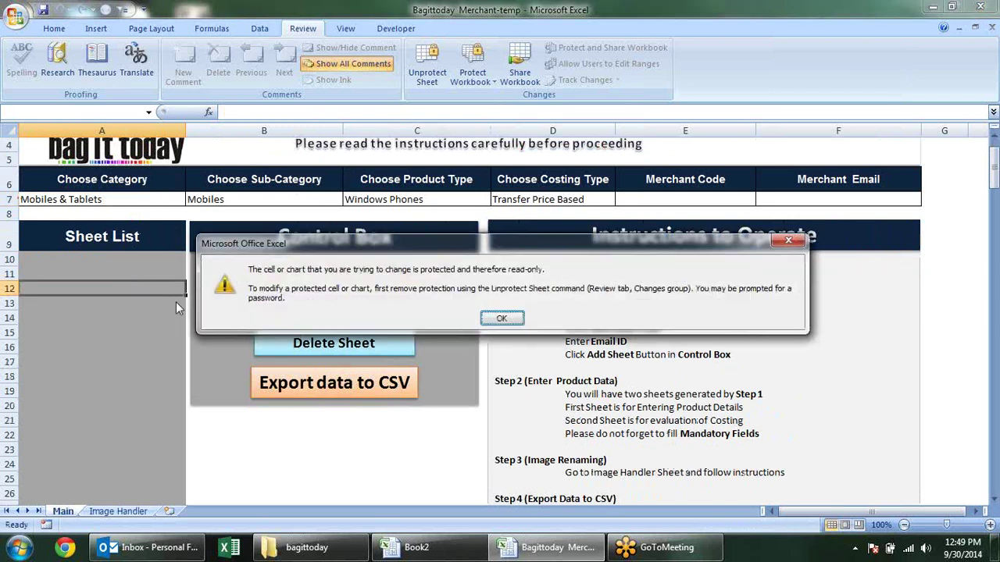
left_click(502, 321)
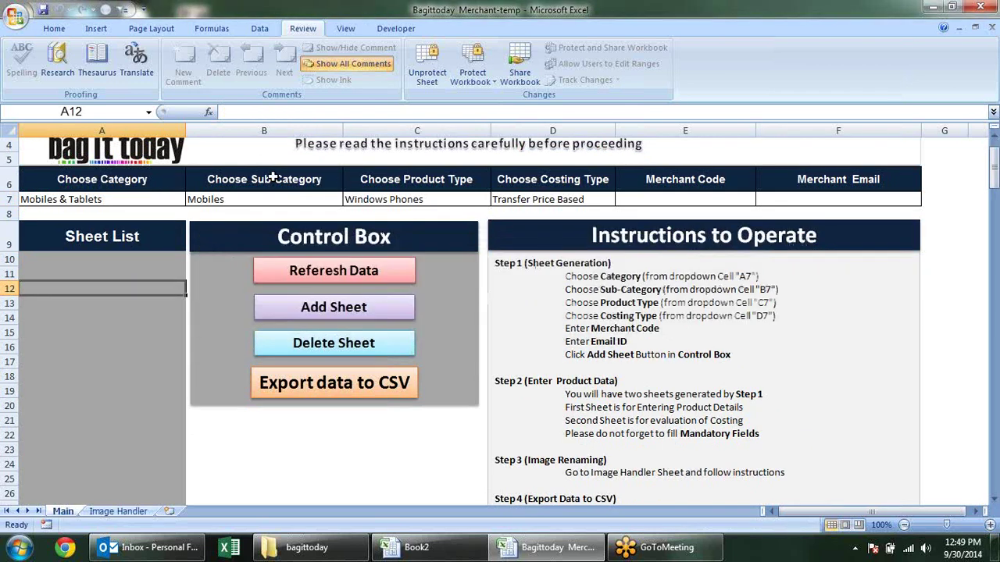
- Check the A7 category choices, view the Image Handler sheet, then return to Main and close the workbook
left_click(156, 201)
left_click(192, 200)
left_click(156, 232)
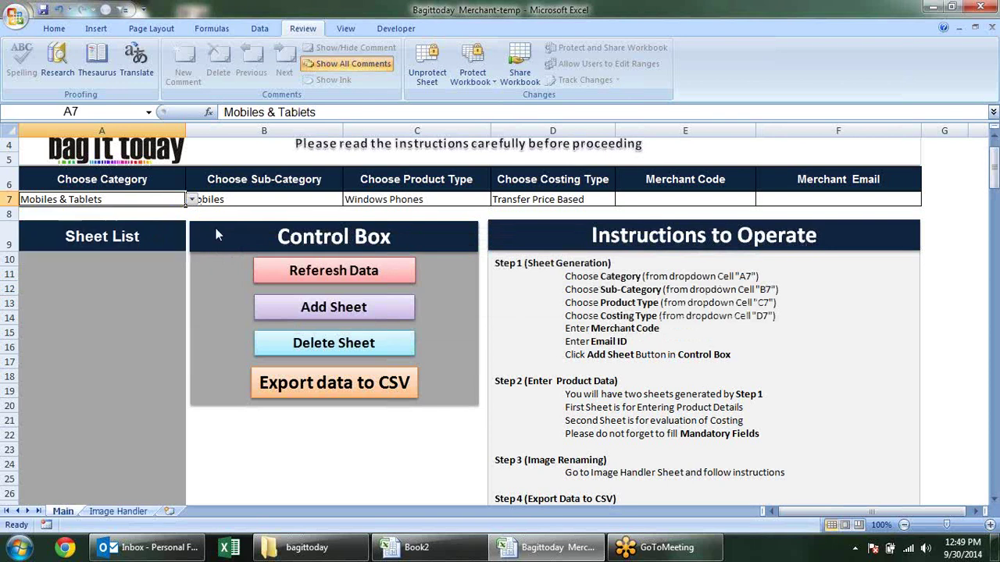
left_click(444, 465)
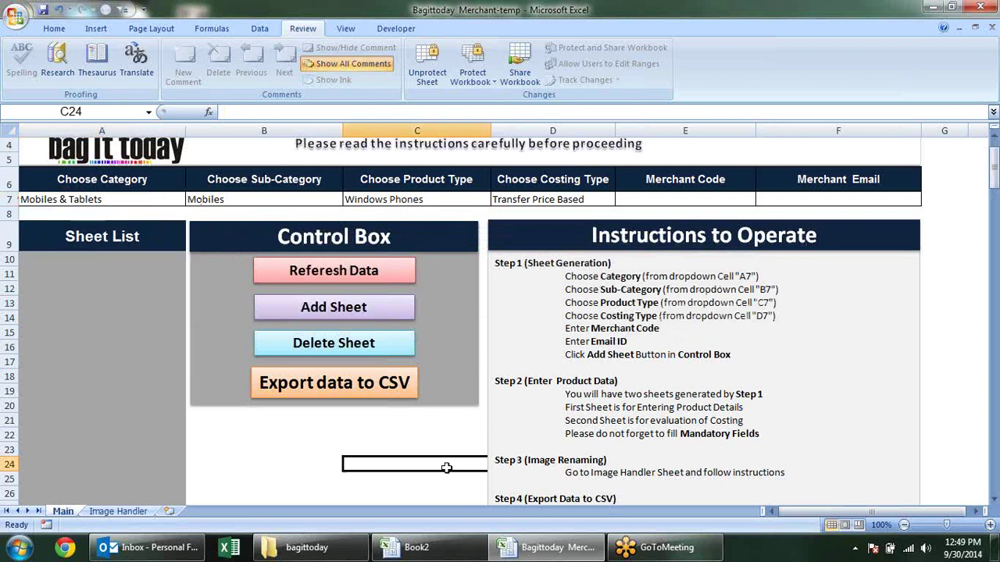
left_click(137, 511)
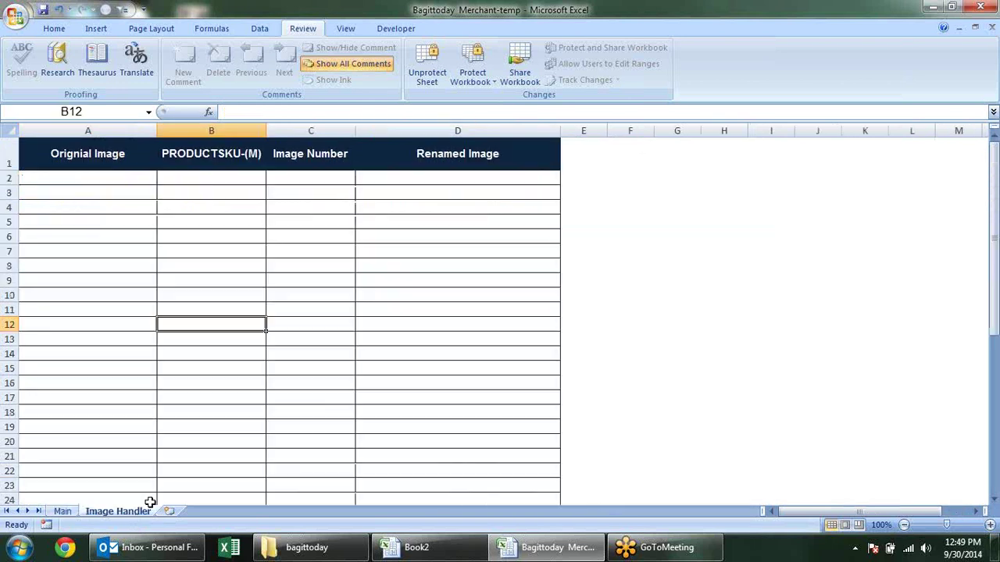
left_click(63, 512)
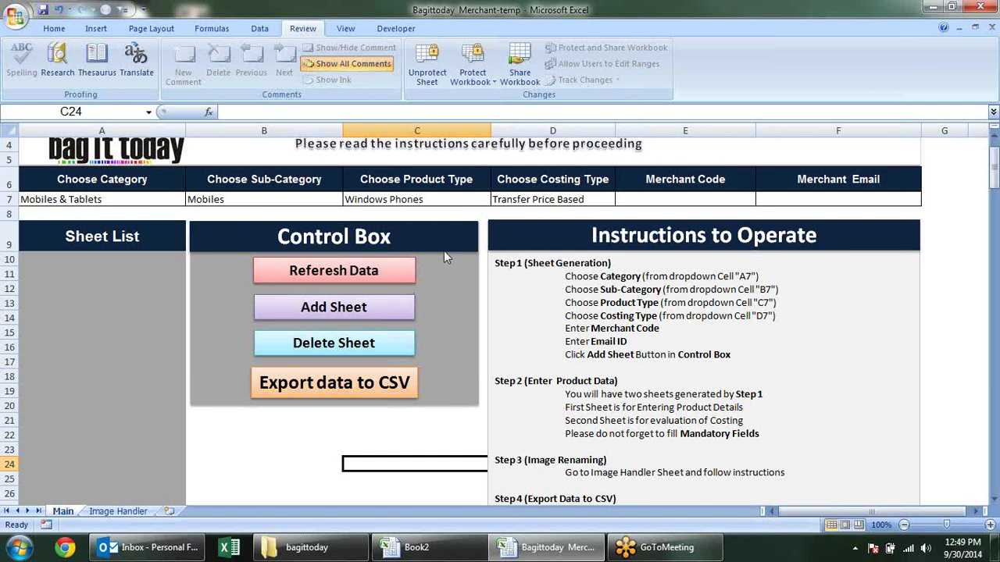
scroll(195, 394, "up", 1)
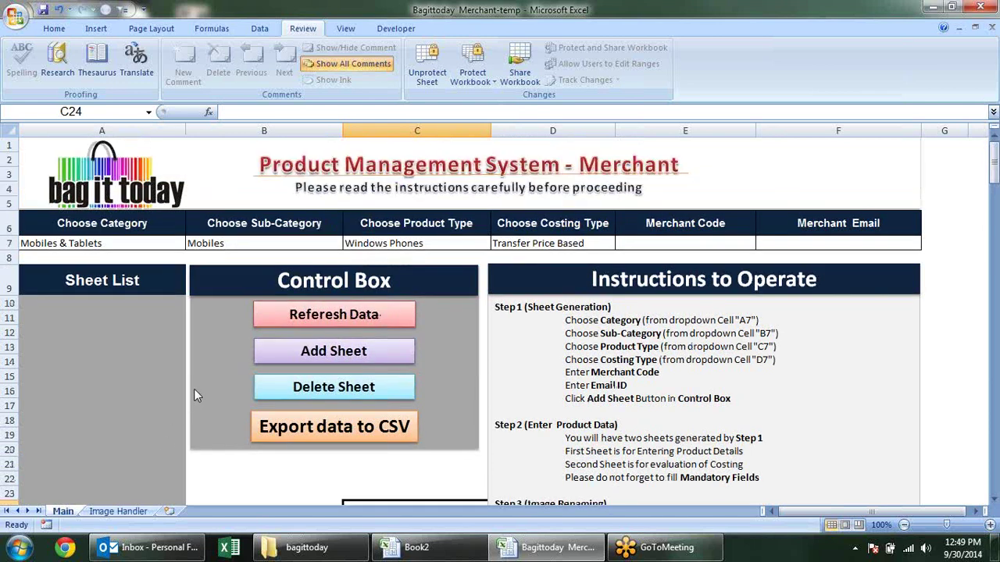
scroll(204, 367, "down", 1)
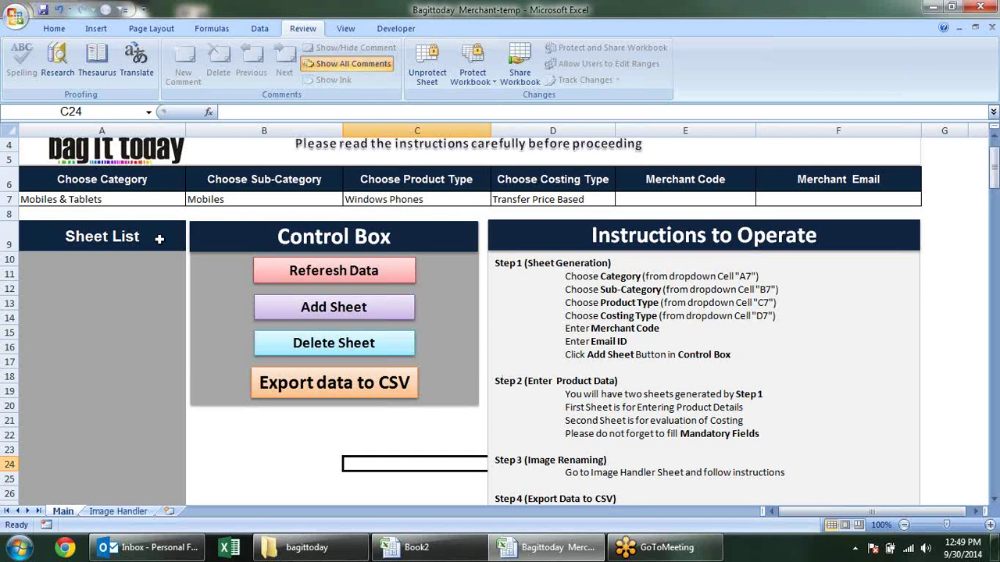
left_click(159, 198)
scroll(362, 217, "up", 1)
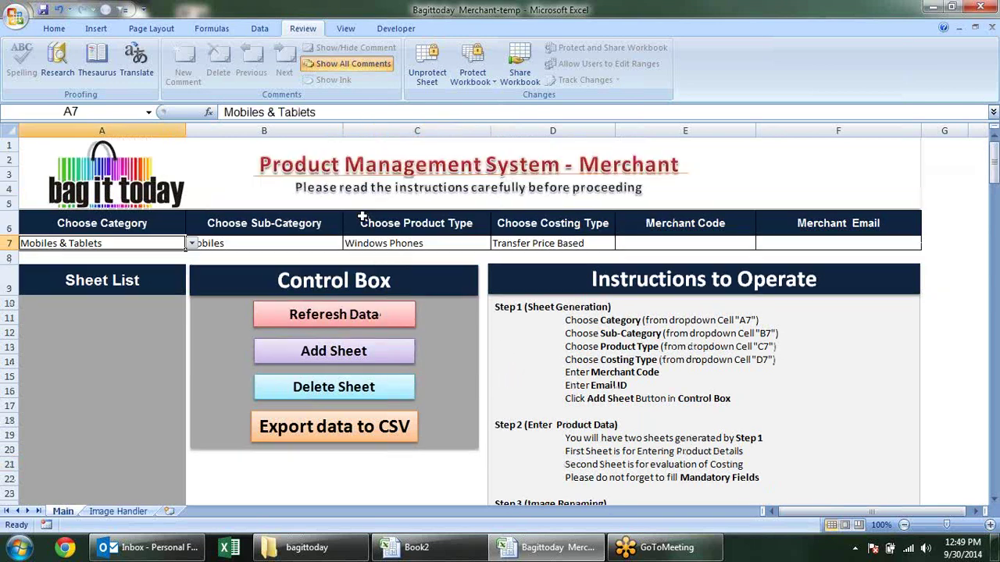
left_click(980, 9)
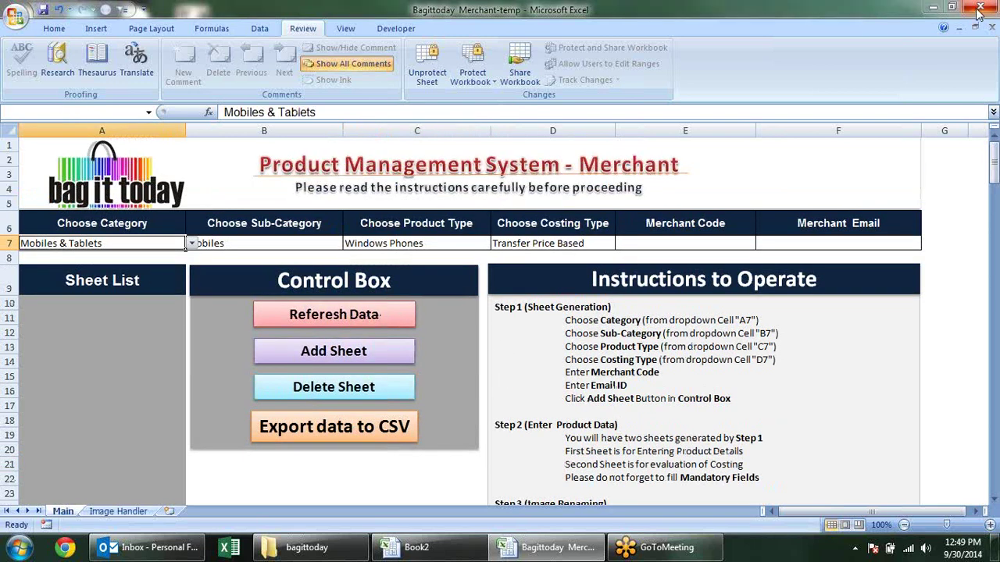
- Close Bagittoday Merchant-temp without saving, then select cells G6, F7, F5 and H7 on Book2's Sheet6
left_click(508, 310)
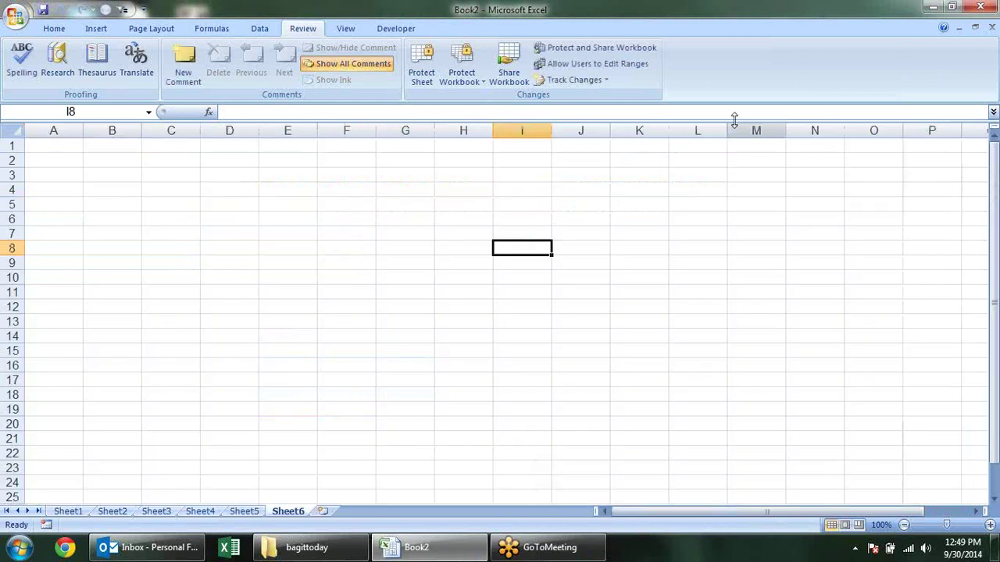
left_click(411, 217)
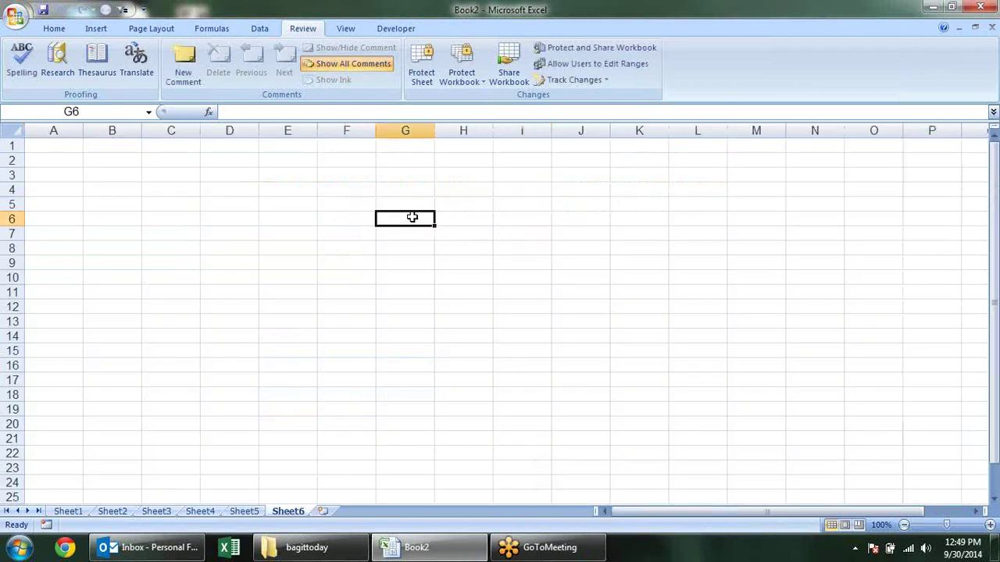
left_click(345, 230)
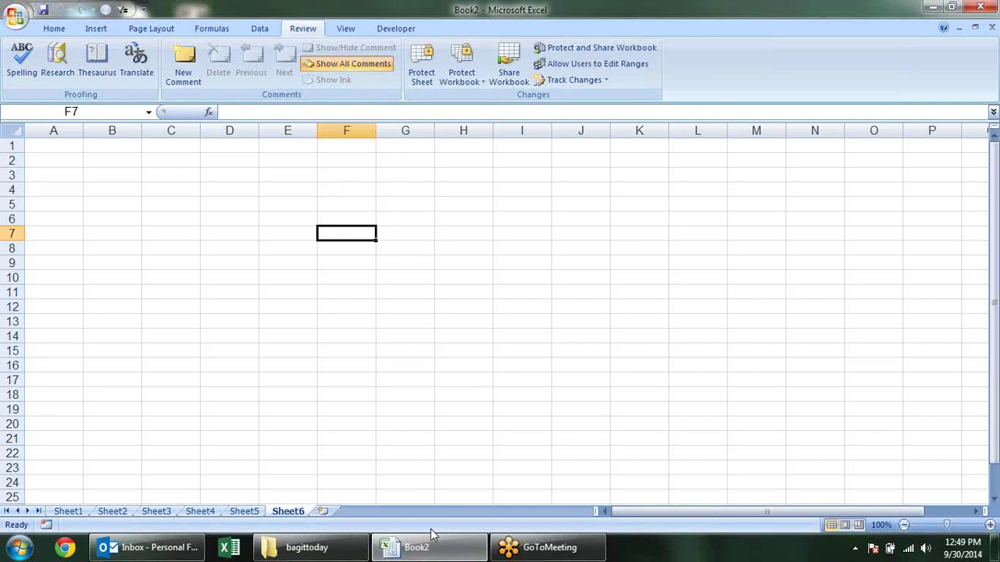
mouse_move(406, 547)
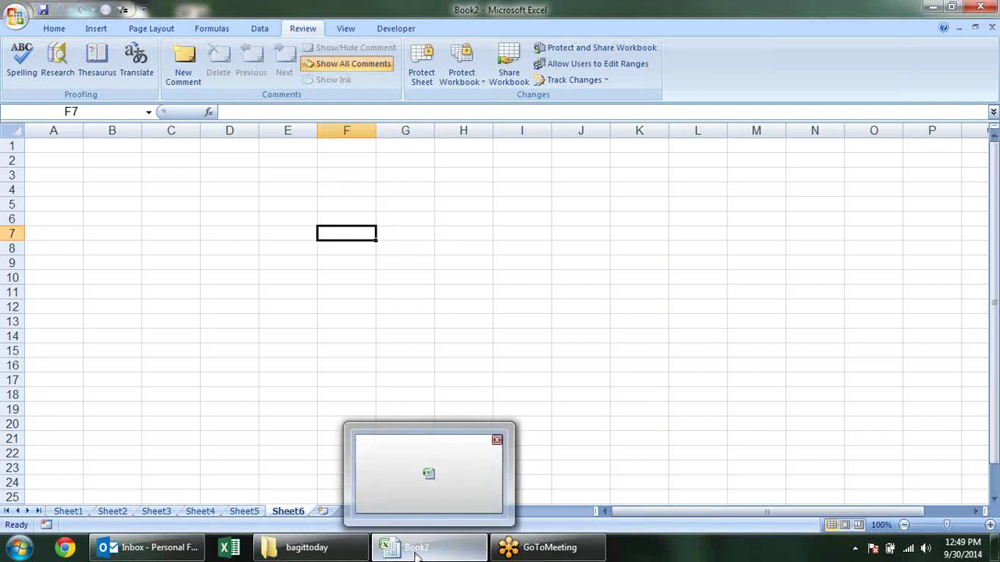
left_click(685, 242)
left_click(347, 209)
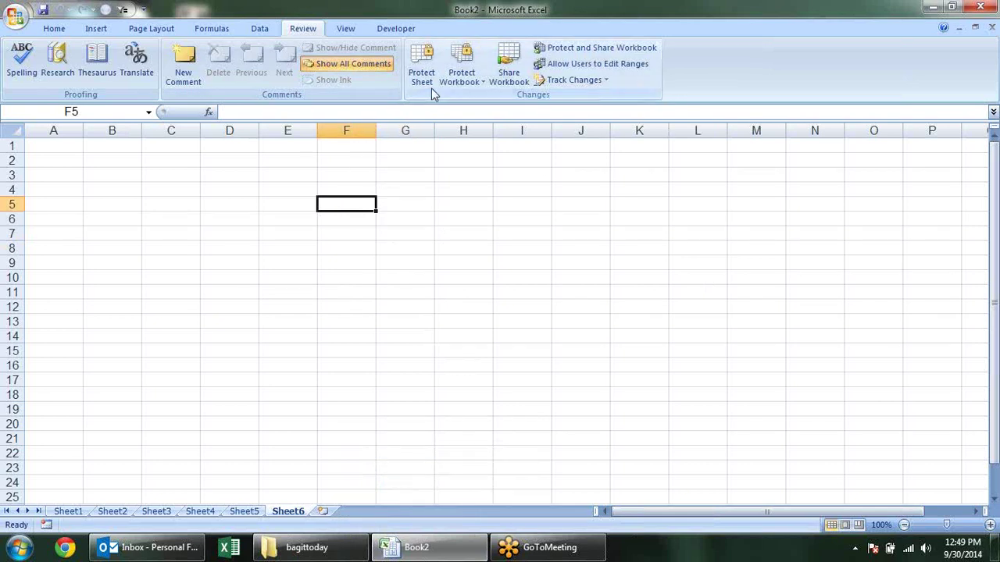
left_click(450, 236)
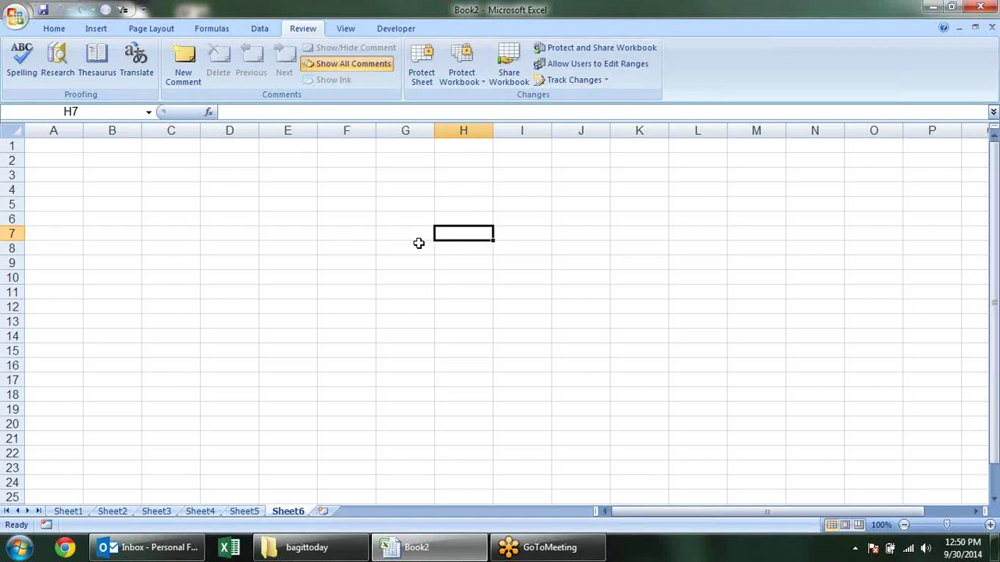
- Save As (F12) to the Desktop under the name 'protection' as an Excel Macro-Enabled Workbook
key("F12")
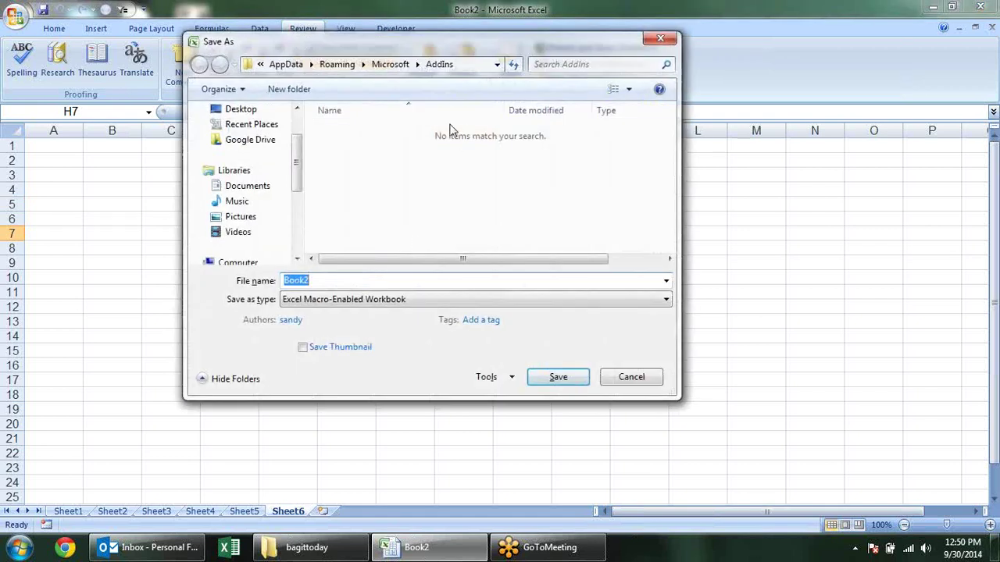
left_click_drag(450, 42, 456, 71)
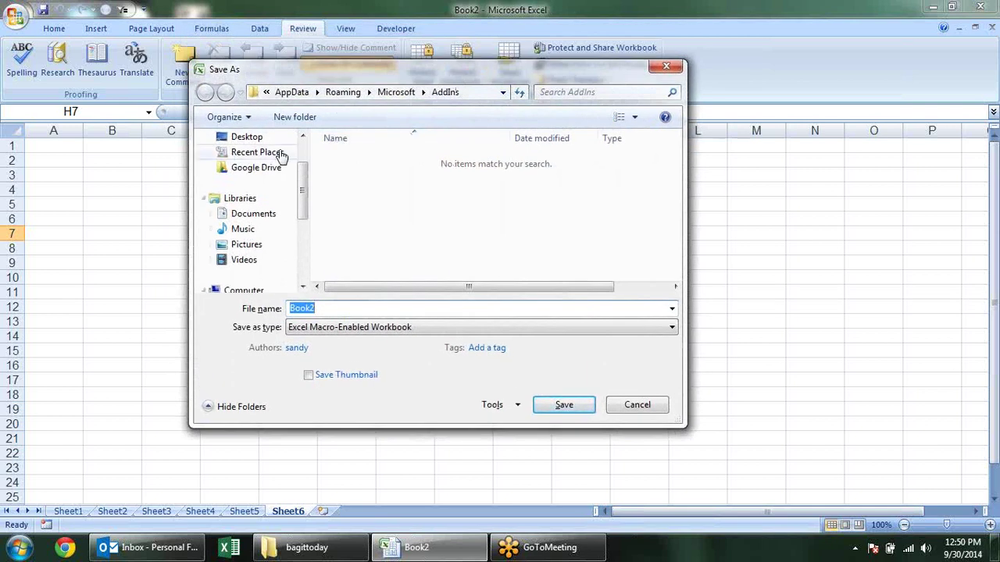
left_click(258, 138)
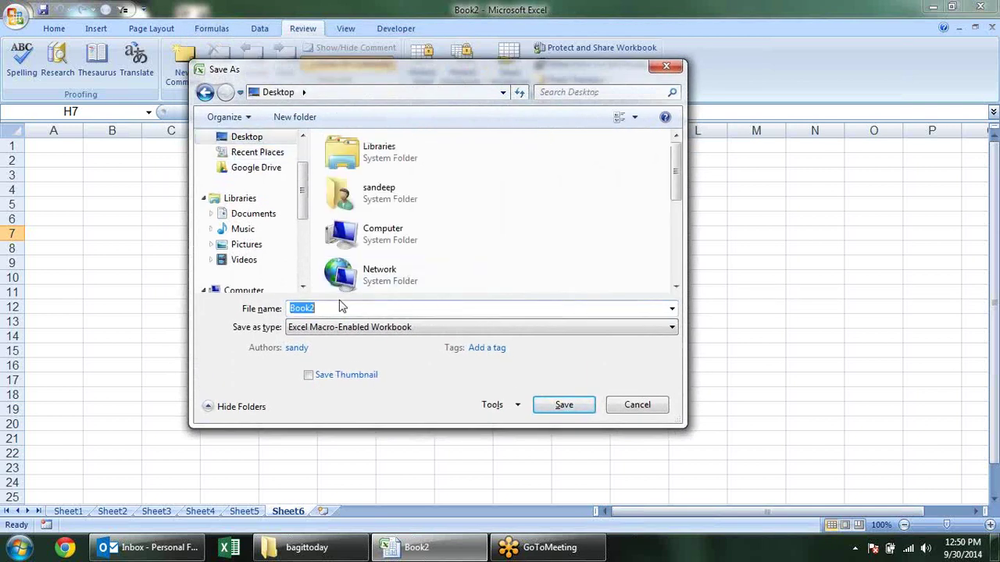
type("protection")
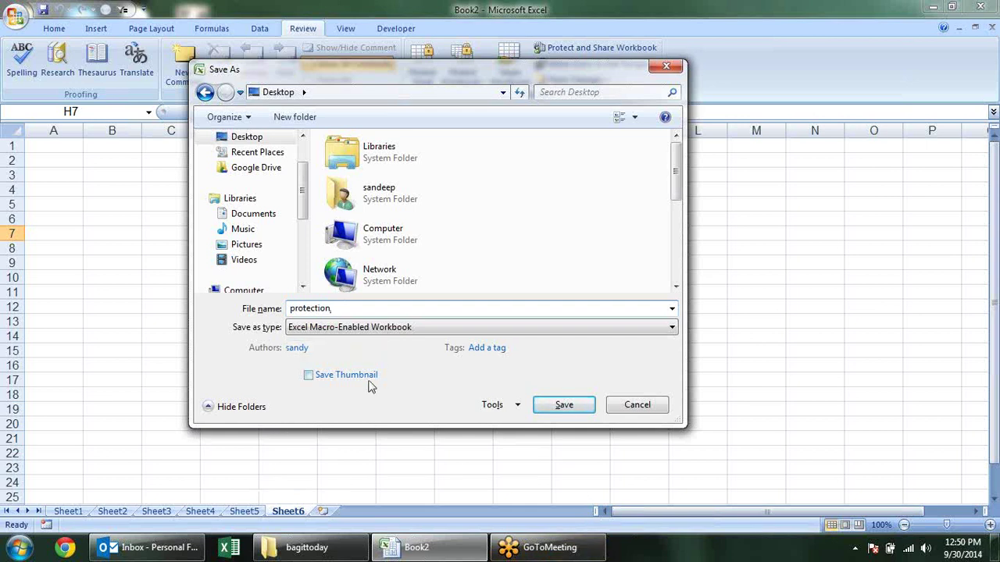
left_click(517, 408)
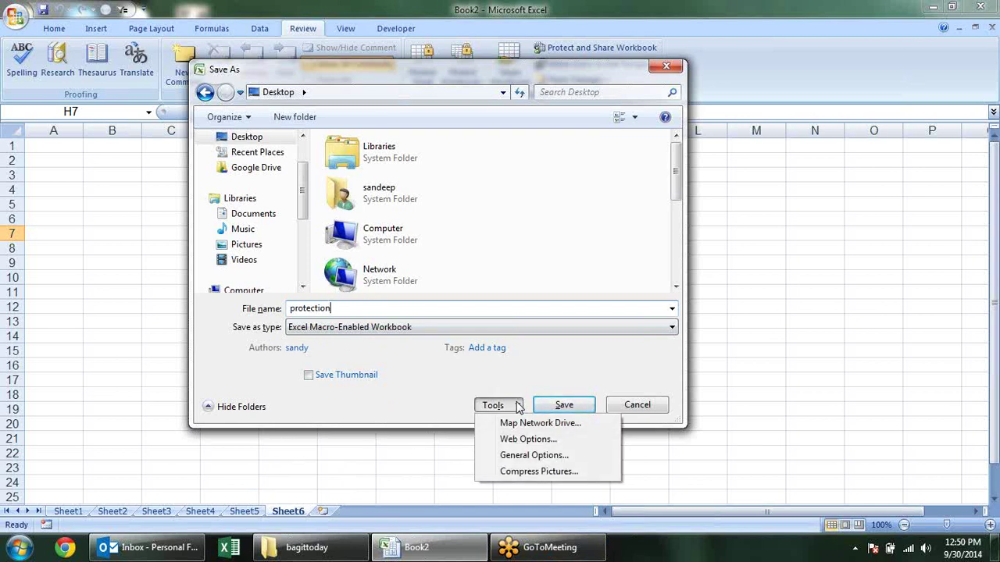
- Set and confirm a password to open in General Options, then save 'protection' to the Desktop
left_click(533, 455)
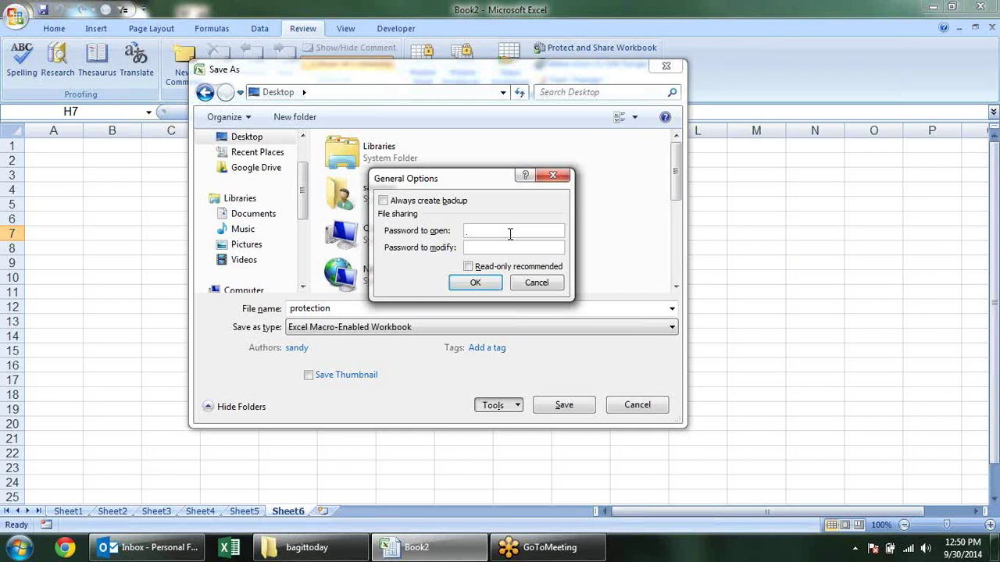
key("Return")
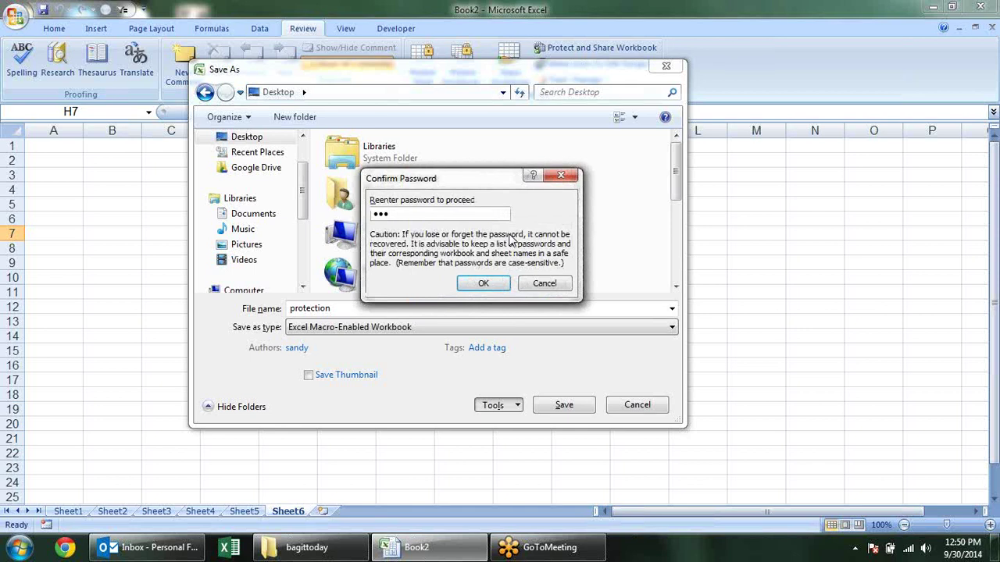
key("Return")
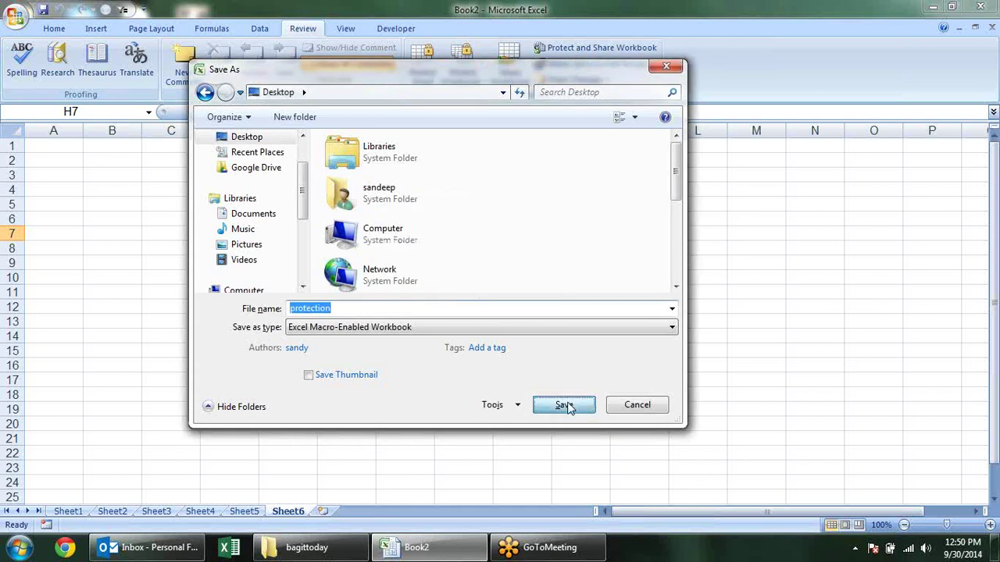
left_click(565, 405)
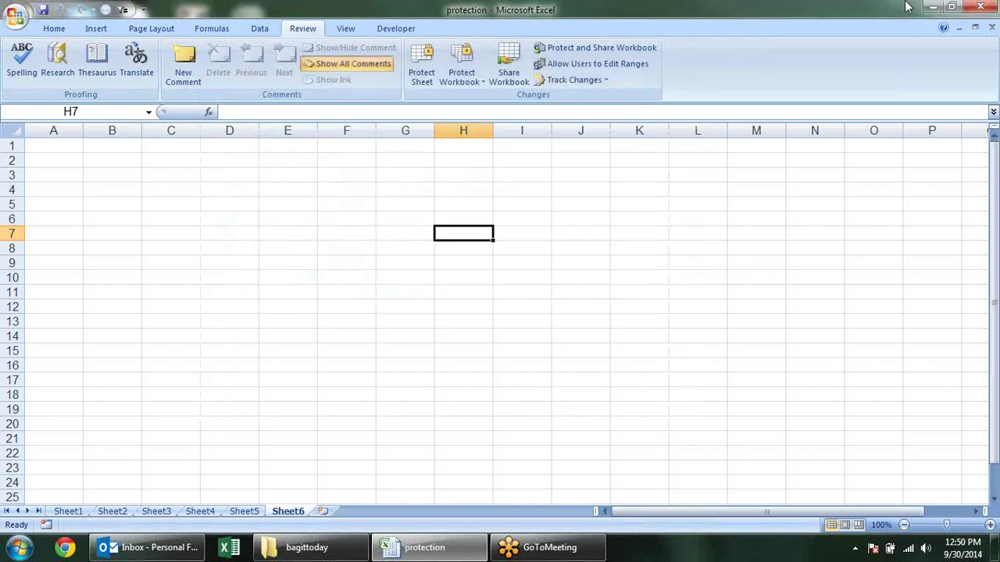
- Close the workbook and Excel, then minimize the bagittoday folder to reveal the desktop
left_click(982, 7)
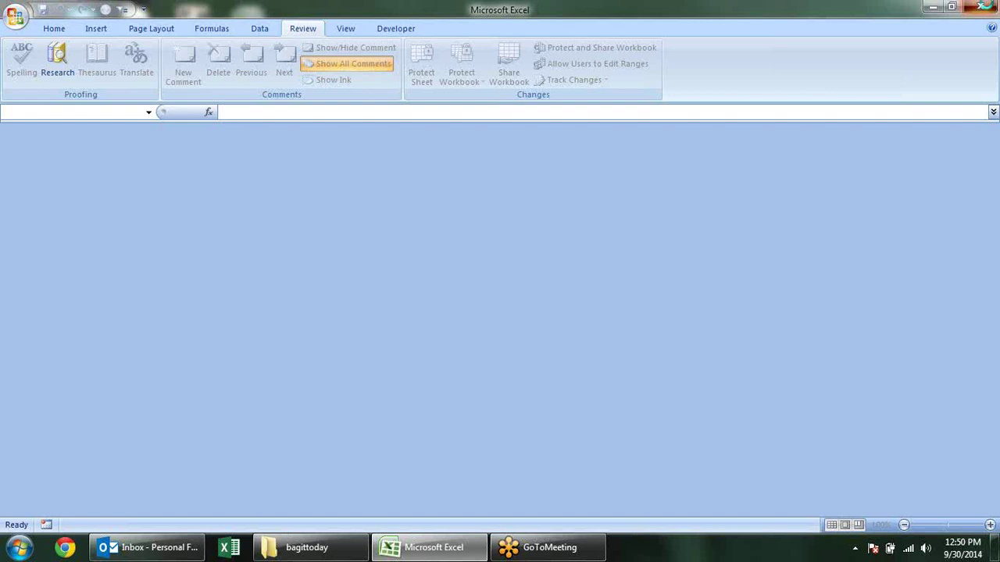
left_click(982, 8)
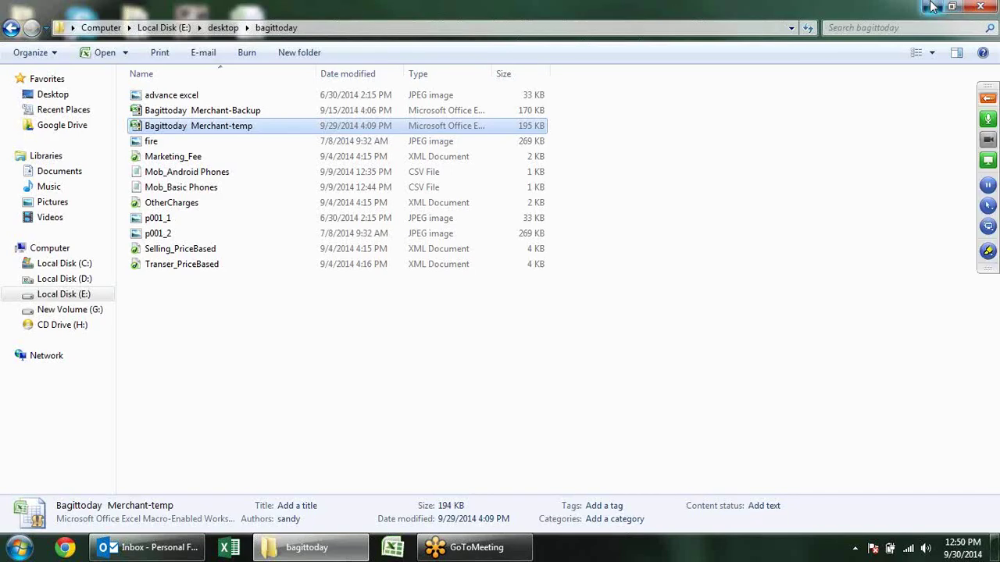
left_click(930, 7)
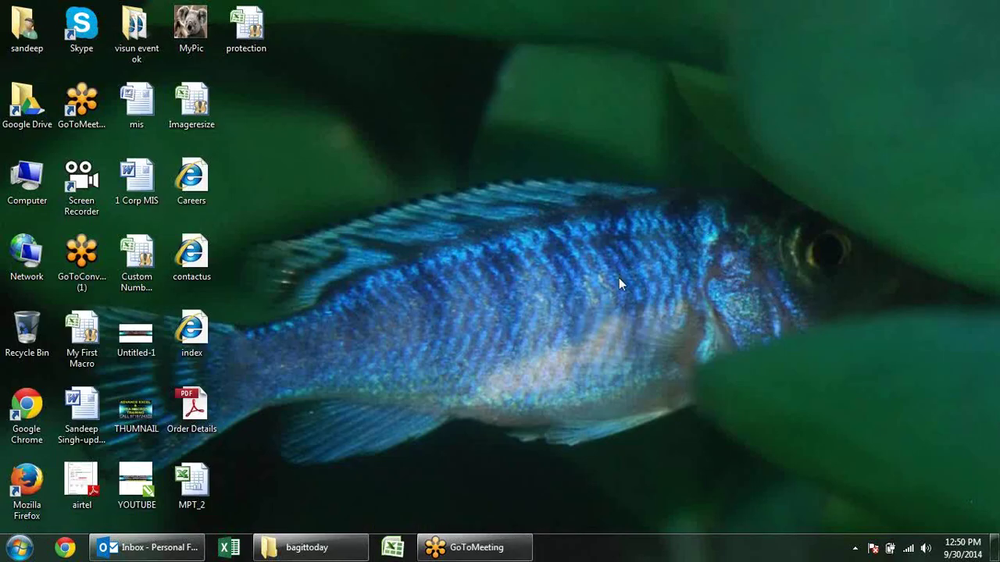
- Open protection.xlsm from the desktop with a wrong password and dismiss the rejection message
double_click(257, 35)
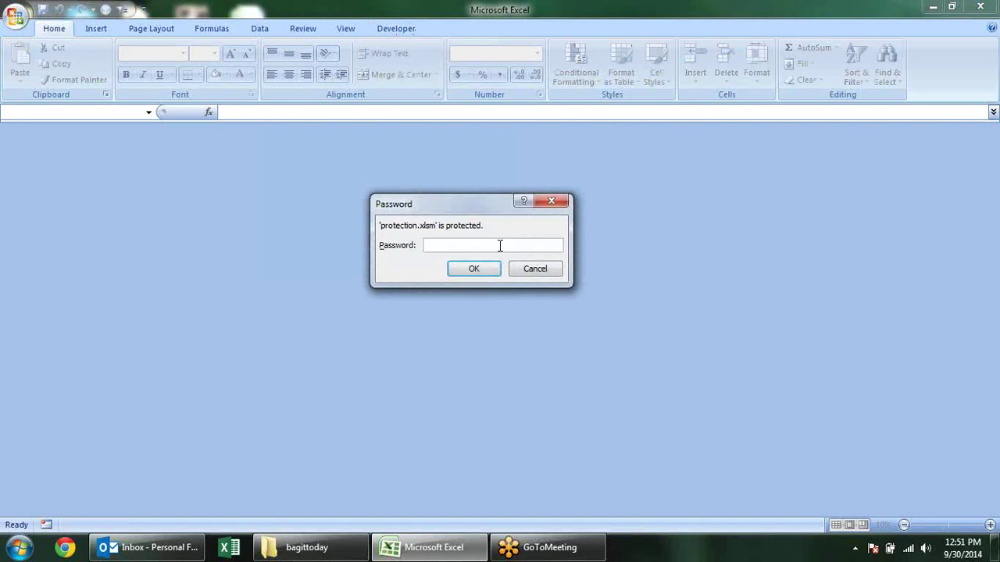
key("Return")
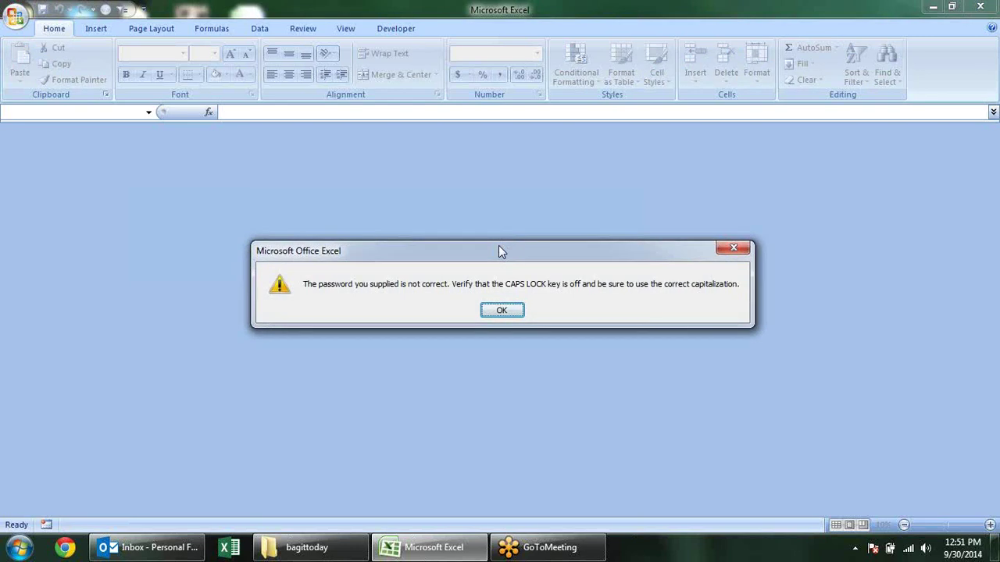
key("Return")
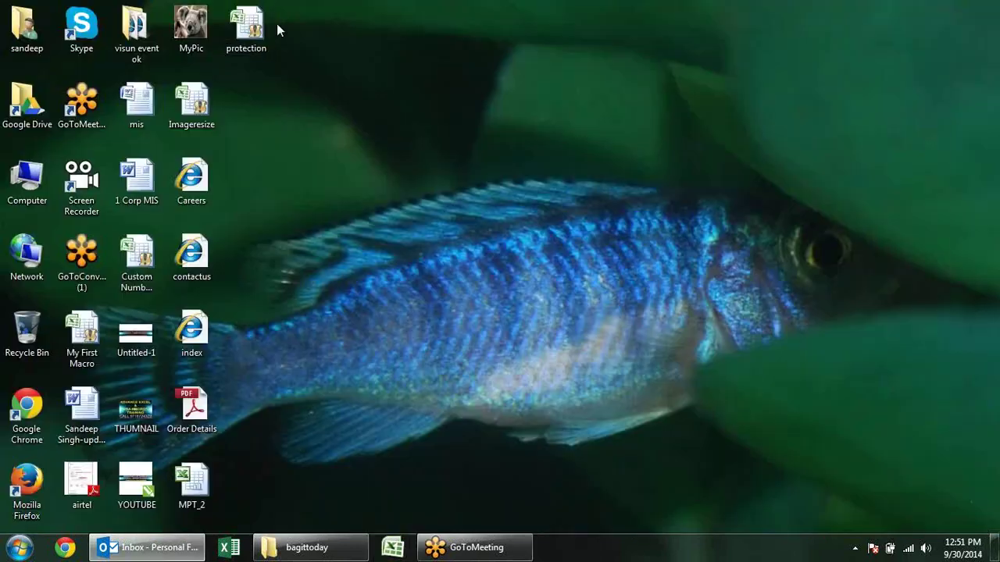
- Reopen protection.xlsm and enter the correct password to open it
double_click(245, 23)
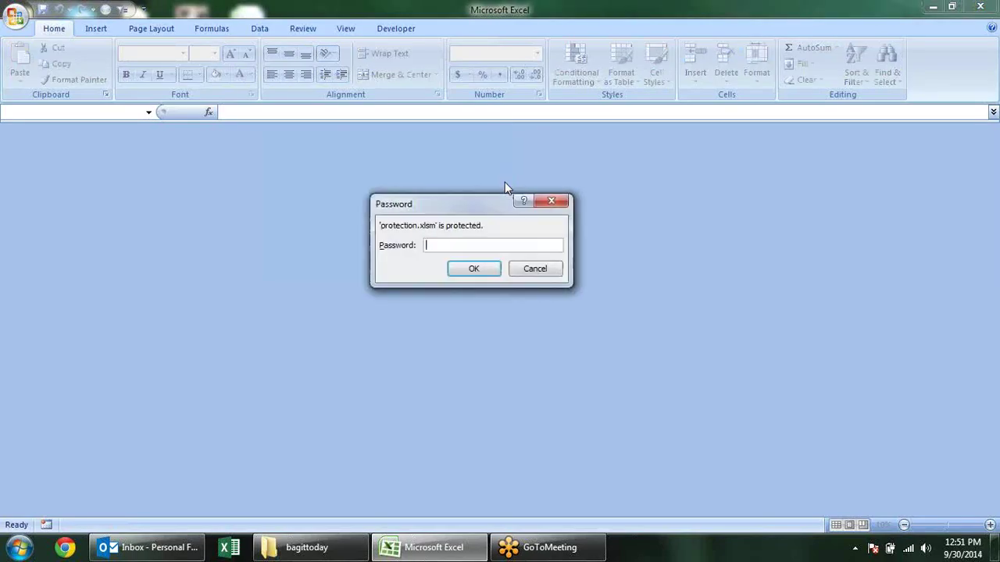
key("Return")
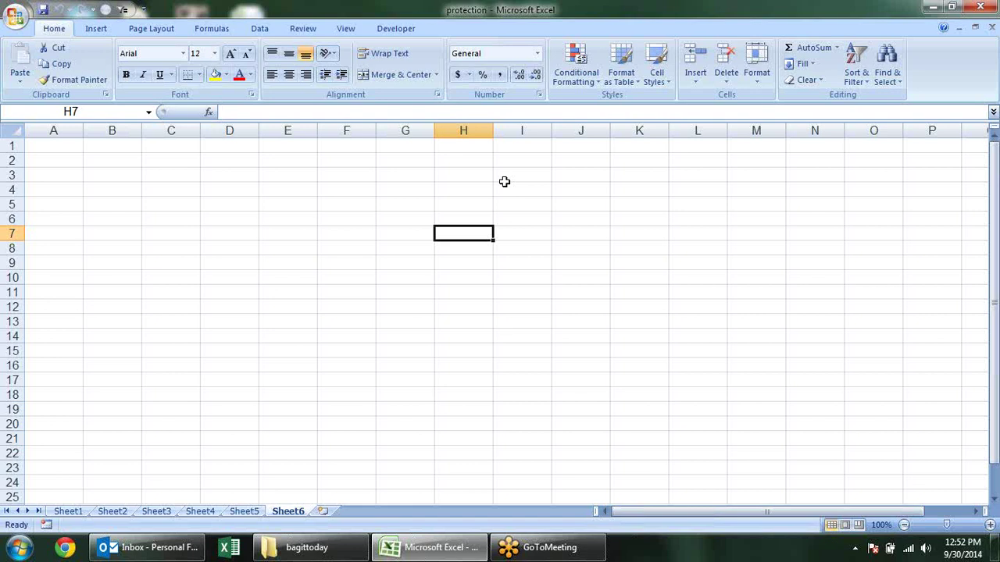
- Click around cells F2, E9 and C7, then open the Office button menu to reach Prepare > Encrypt Document
left_click(371, 162)
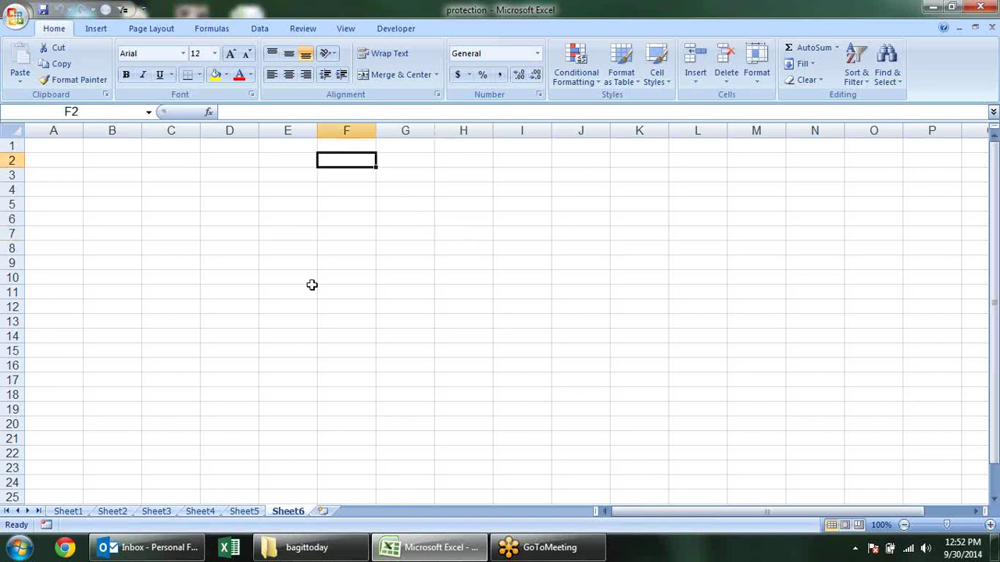
left_click(288, 260)
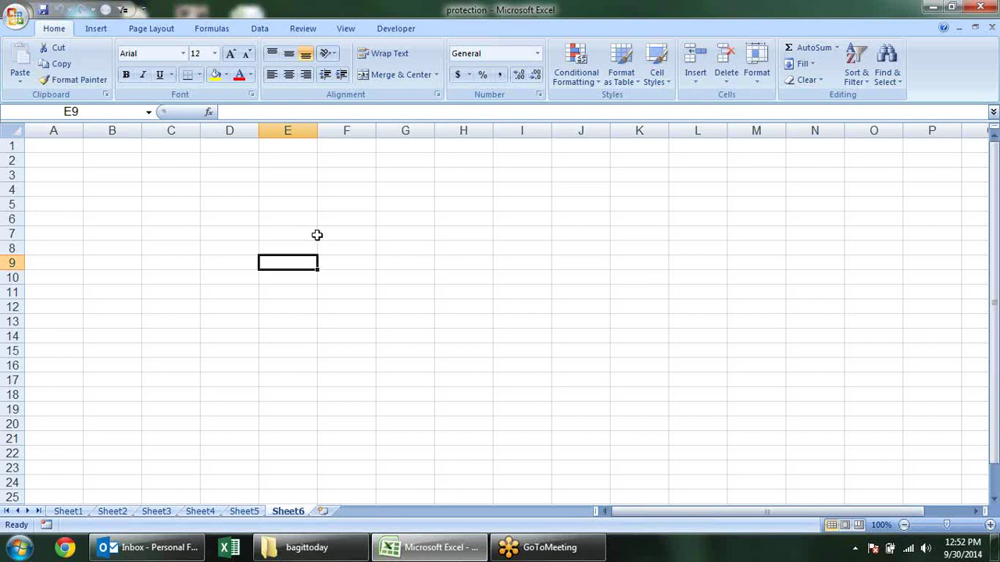
left_click(193, 232)
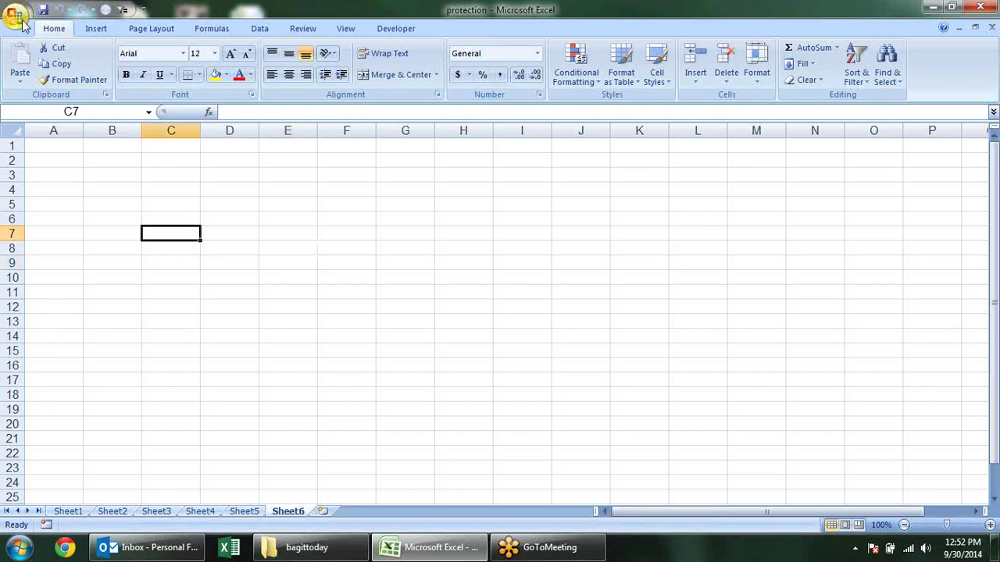
left_click(21, 27)
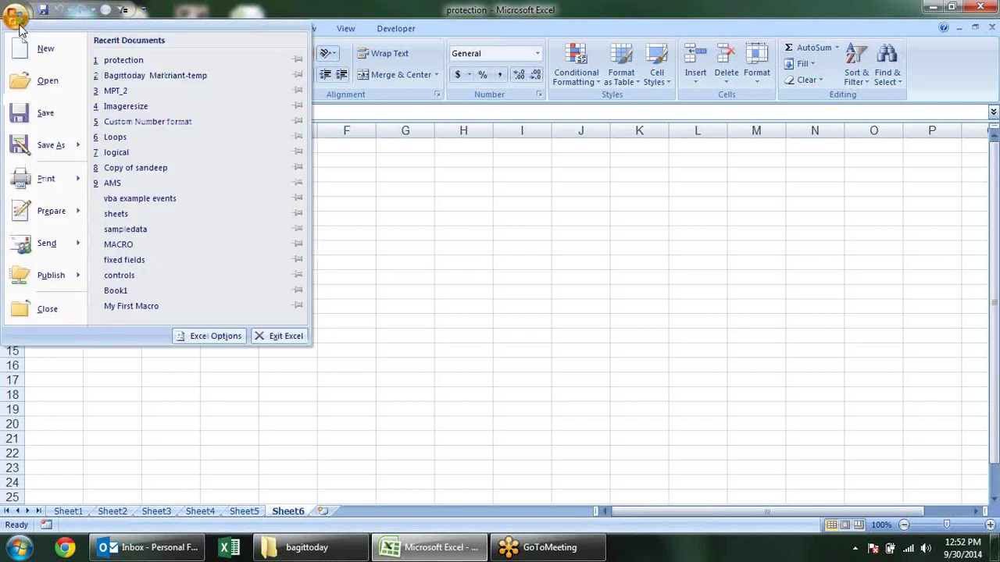
mouse_move(48, 211)
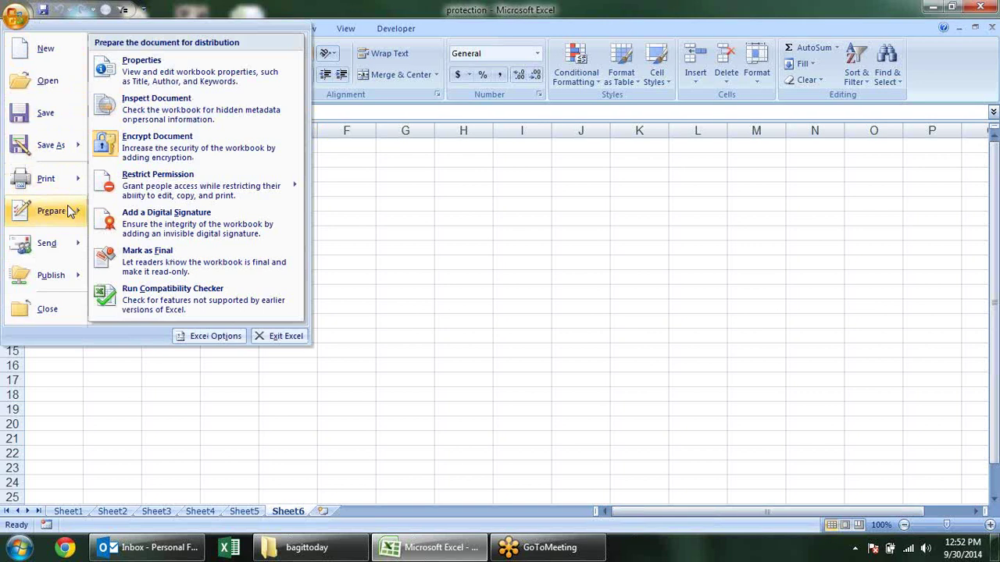
- Remove the encryption password from the workbook via Encrypt Document, leaving it blank
left_click(167, 151)
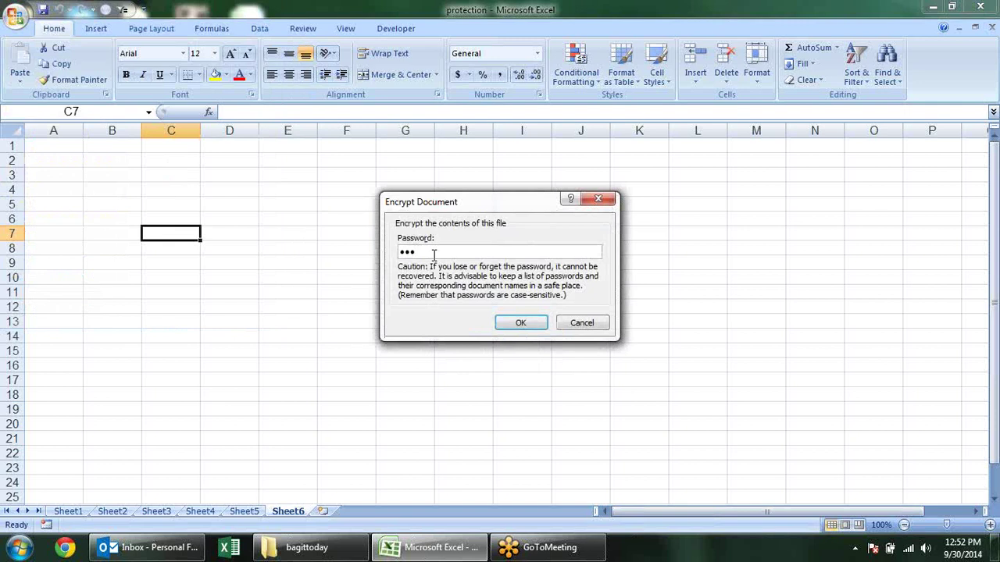
left_click_drag(434, 253, 344, 228)
key("BackSpace")
left_click(520, 323)
- Close protection.xlsm saving the changes, then reopen it from the desktop without a password
left_click(980, 6)
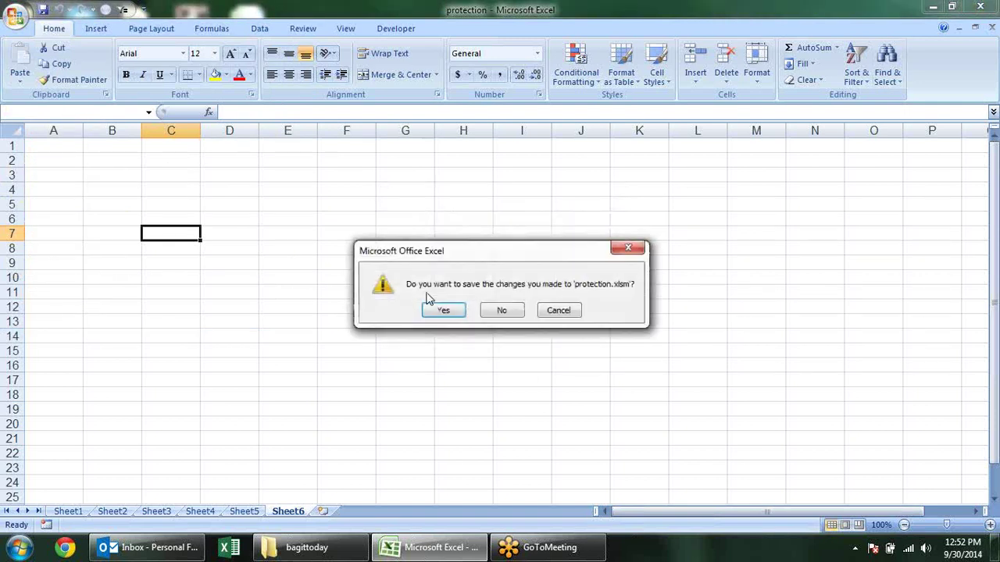
left_click(442, 311)
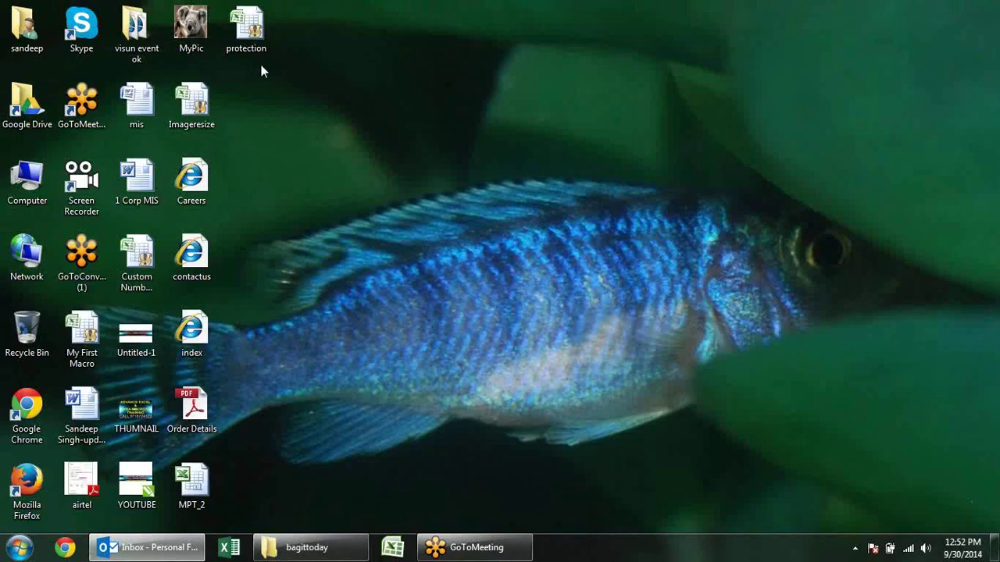
double_click(246, 30)
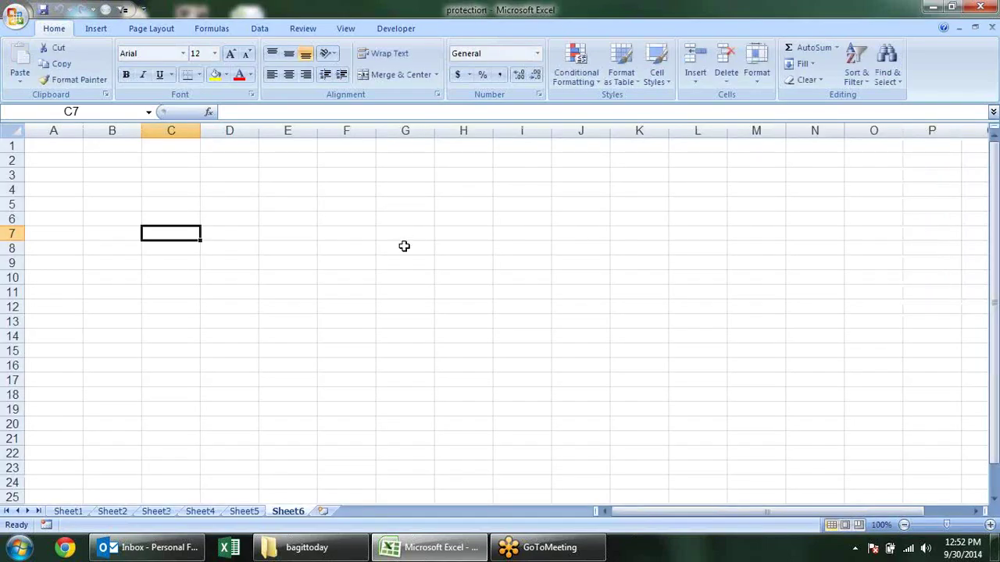
left_click(405, 236)
- Switch from Sheet6 to Sheet1 to show the Task table
left_click_drag(255, 277, 262, 278)
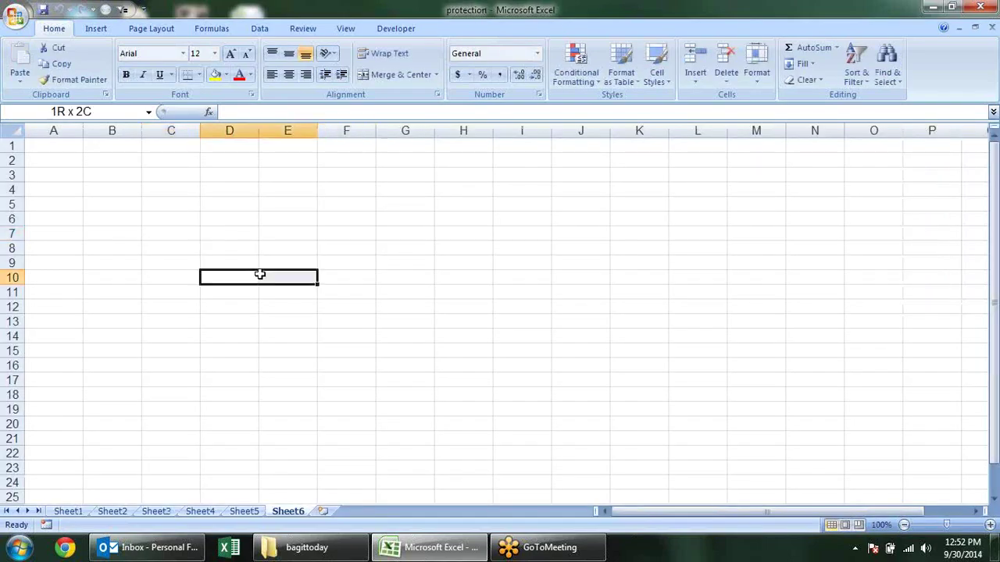
left_click(246, 249)
left_click(83, 513)
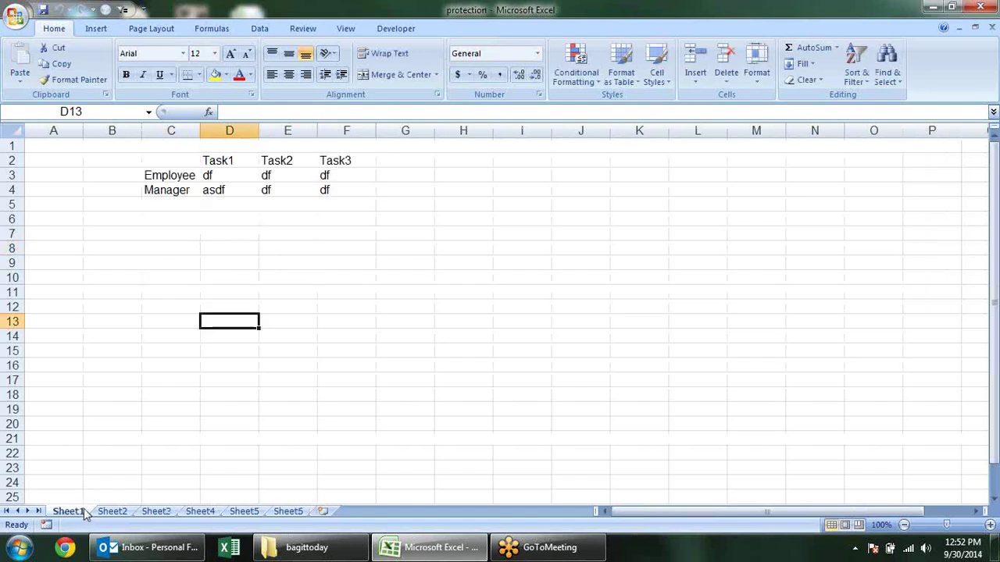
left_click(227, 278)
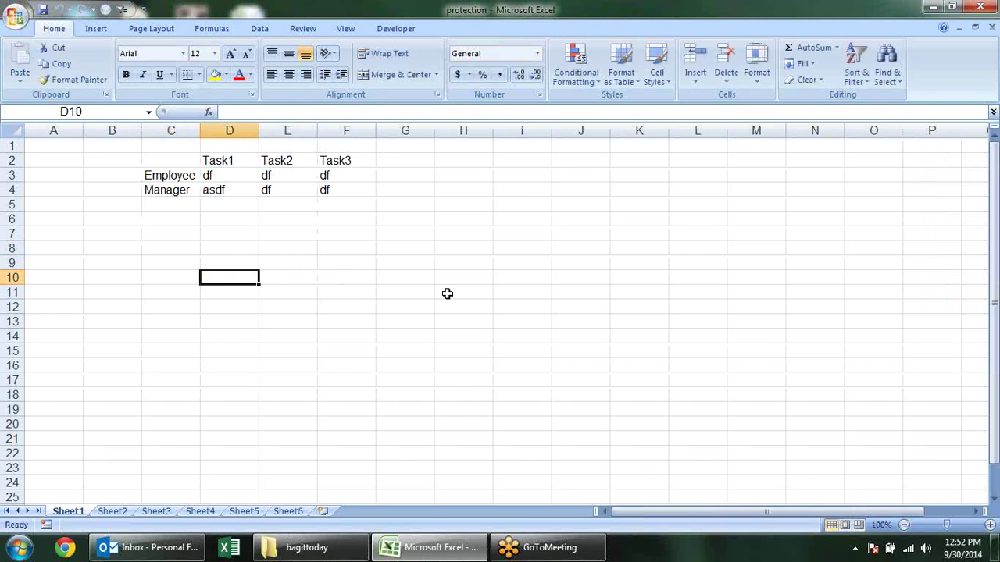
- Briefly check the Outlook inbox, return to Excel, and select the Task3 cells F2:F4
left_click(149, 548)
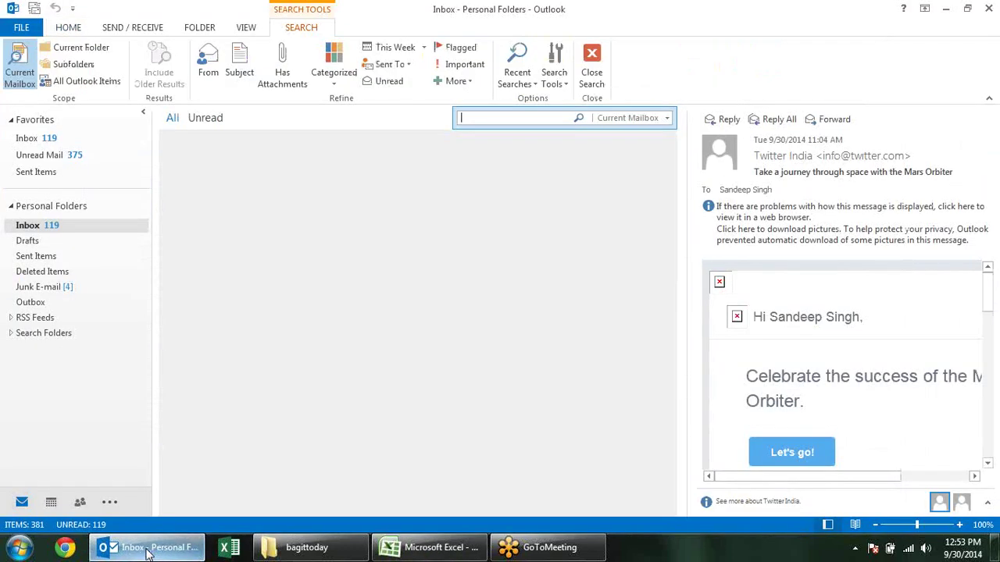
left_click(149, 547)
left_click(286, 223)
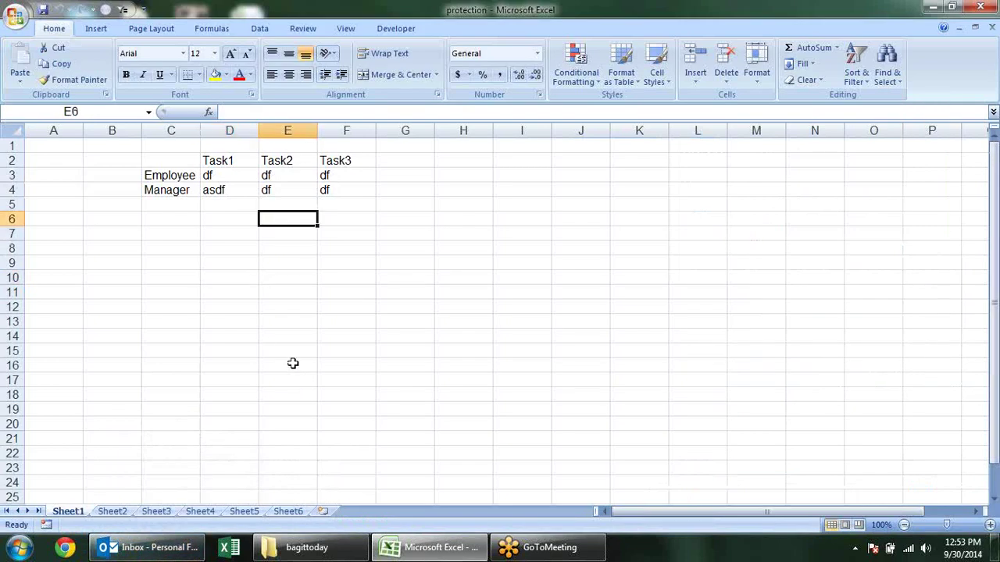
left_click_drag(326, 209, 235, 205)
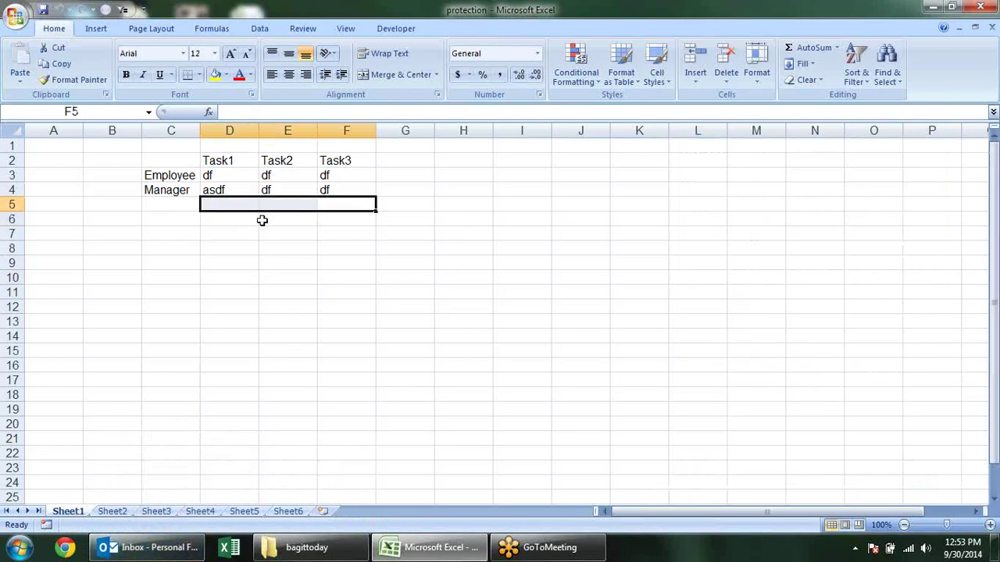
left_click(324, 274)
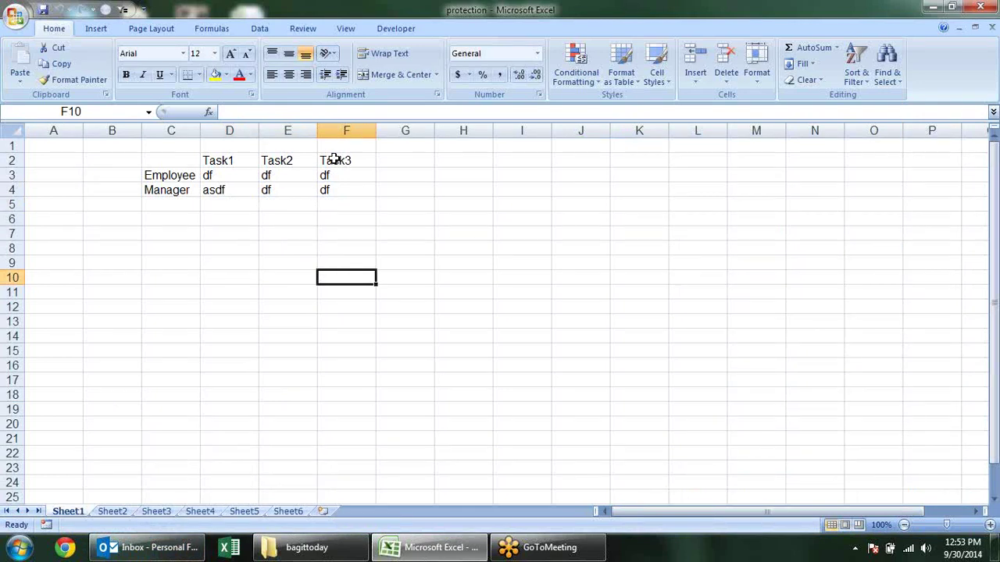
left_click_drag(334, 159, 334, 190)
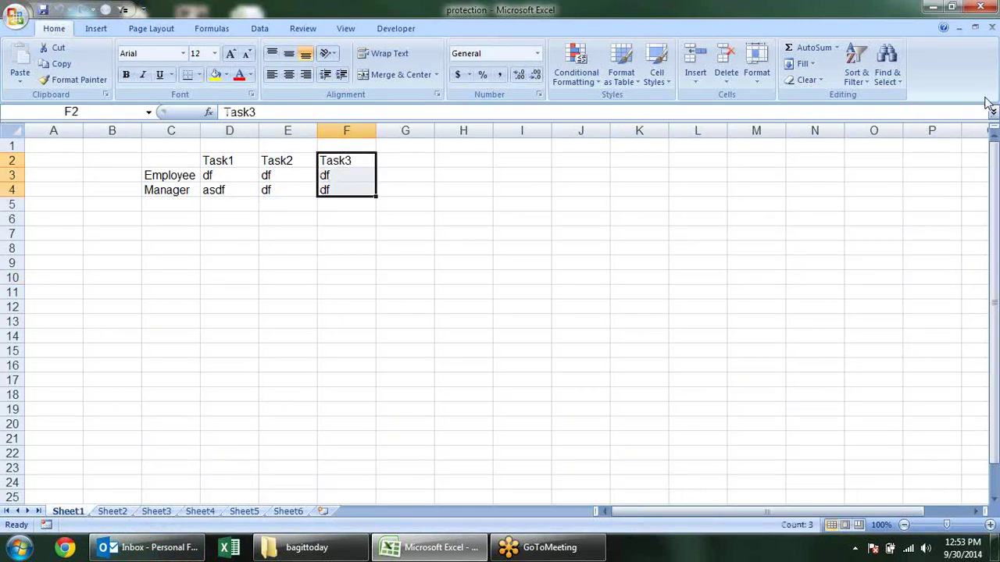